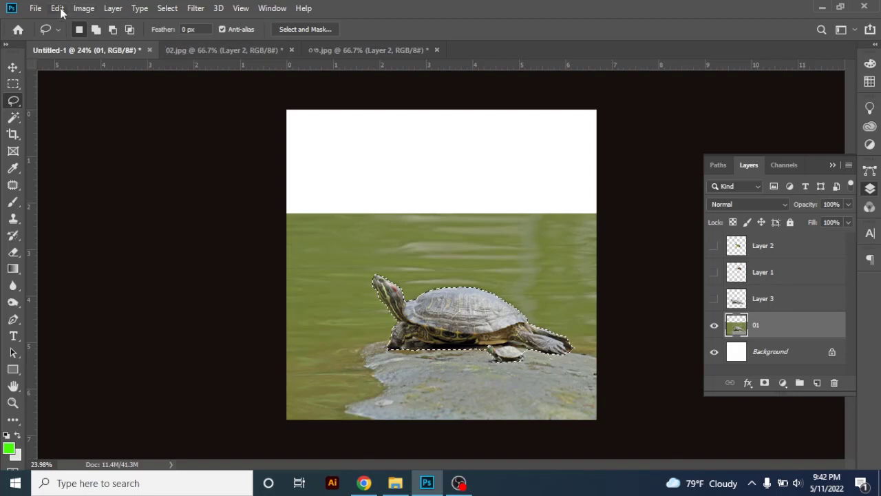
# Fill the selected turtle area on layer 01 with Content-Aware content, and clear the selection
pyautogui.click(57, 8)
pyautogui.click(94, 212)
pyautogui.click(520, 115)
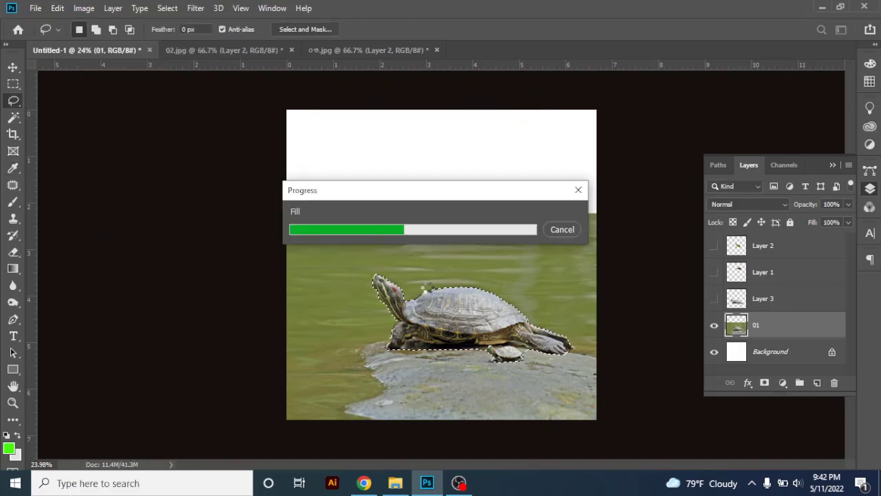
pyautogui.hotkey('ctrl', 'd')
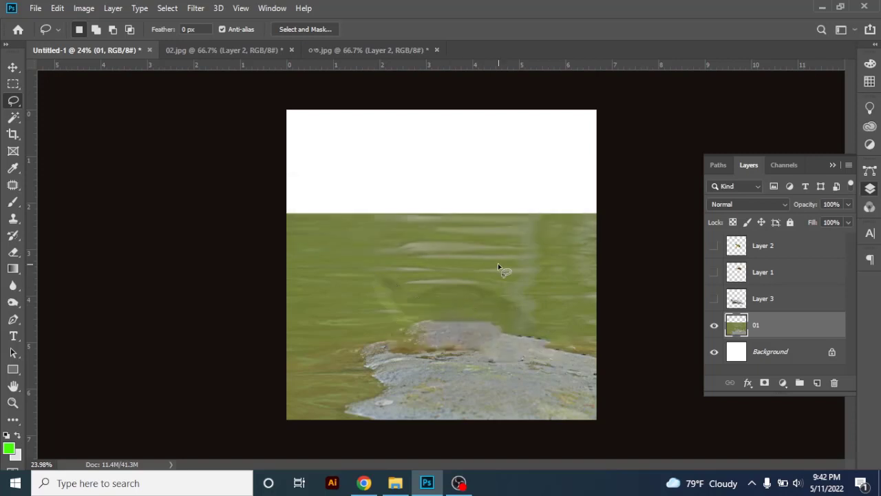
# Select the white area above the water on layer 01, fill it with Content-Aware at 100% opacity, and deselect
pyautogui.keyDown('ctrl'); pyautogui.click(483, 282); pyautogui.keyUp('ctrl')
pyautogui.keyDown('ctrl'); pyautogui.click(479, 289); pyautogui.keyUp('ctrl')
pyautogui.hotkey('ctrl', '0')
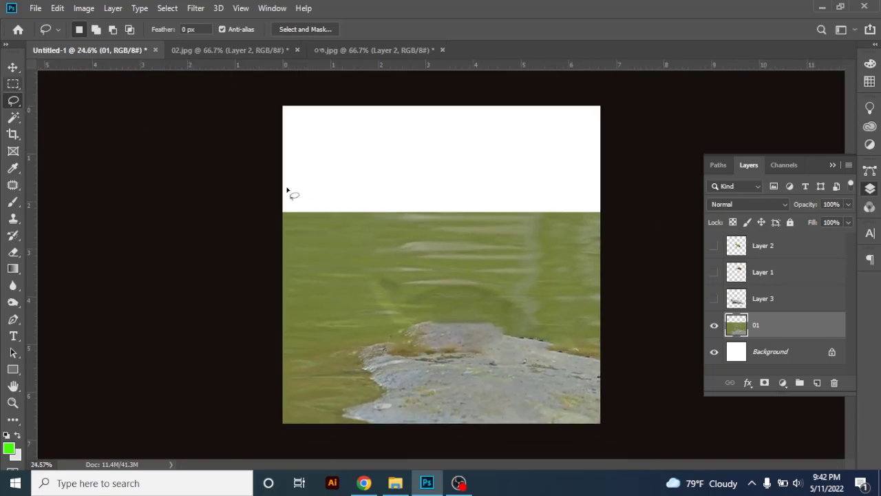
pyautogui.press('m')
pyautogui.moveTo(275, 111); pyautogui.dragTo(622, 228)
pyautogui.rightClick(508, 219)
pyautogui.click(543, 368)
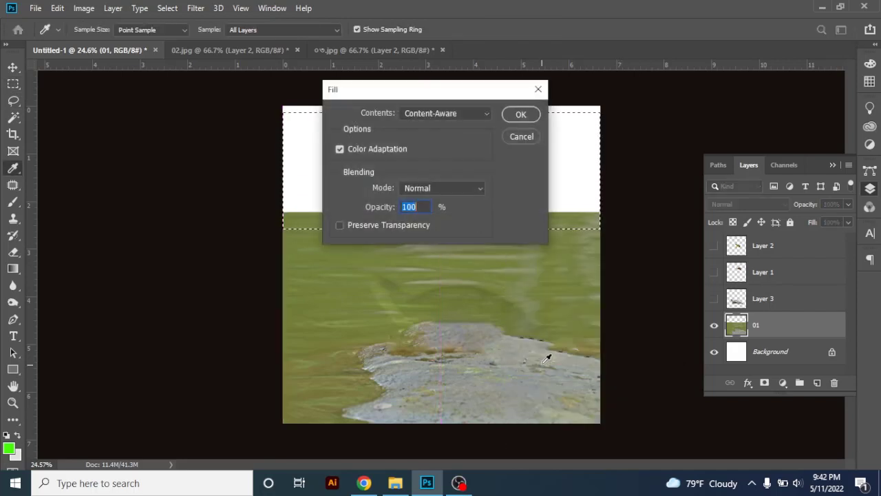
pyautogui.click(521, 115)
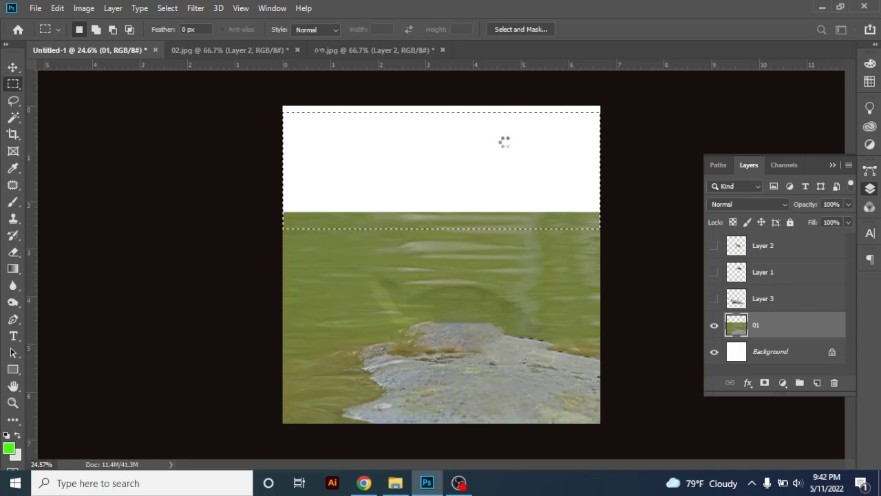
pyautogui.hotkey('ctrl', 'd')
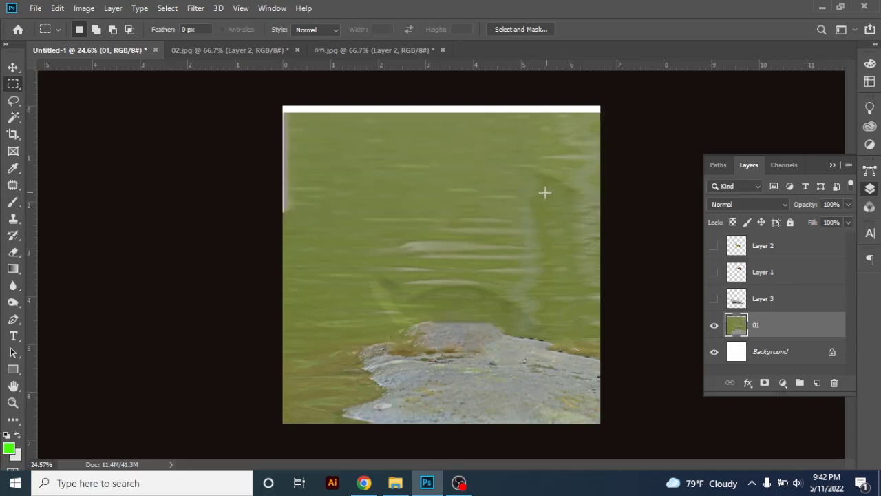
# Stretch layer 01 upward with Free Transform so it covers the white strip along the canvas's upper edge
pyautogui.click(12, 67)
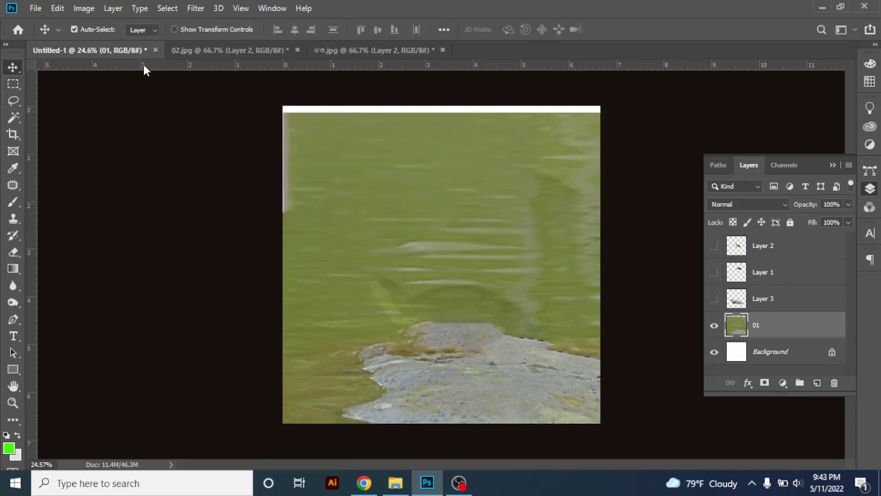
pyautogui.hotkey('ctrl', 't')
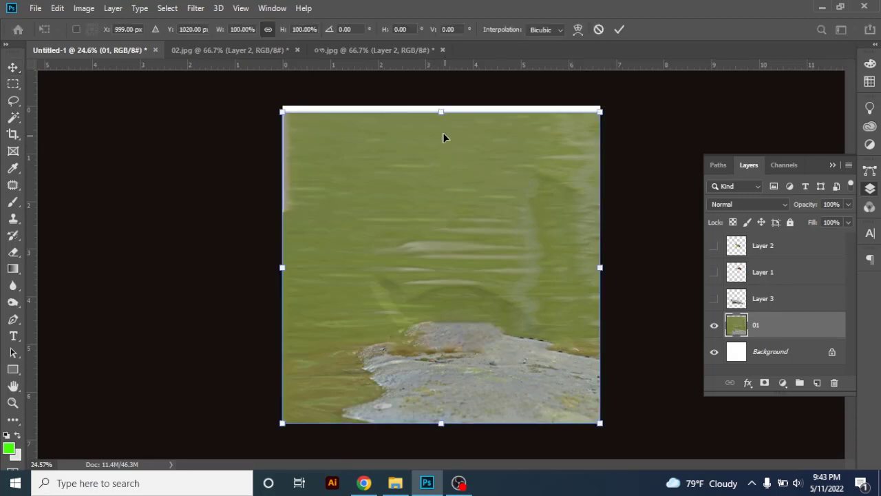
pyautogui.moveTo(433, 110); pyautogui.dragTo(434, 105)
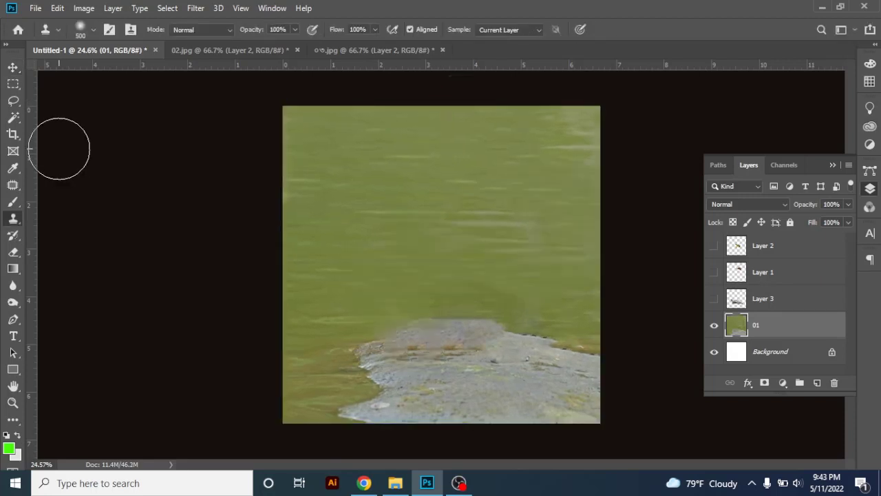
# Make the turtle, snail and frog layers (Layer 3, Layer 1 and Layer 2) visible
pyautogui.click(13, 101)
pyautogui.moveTo(439, 301)
pyautogui.mouseDown()
pyautogui.moveTo(454, 314)
pyautogui.moveTo(444, 313)
pyautogui.mouseUp()
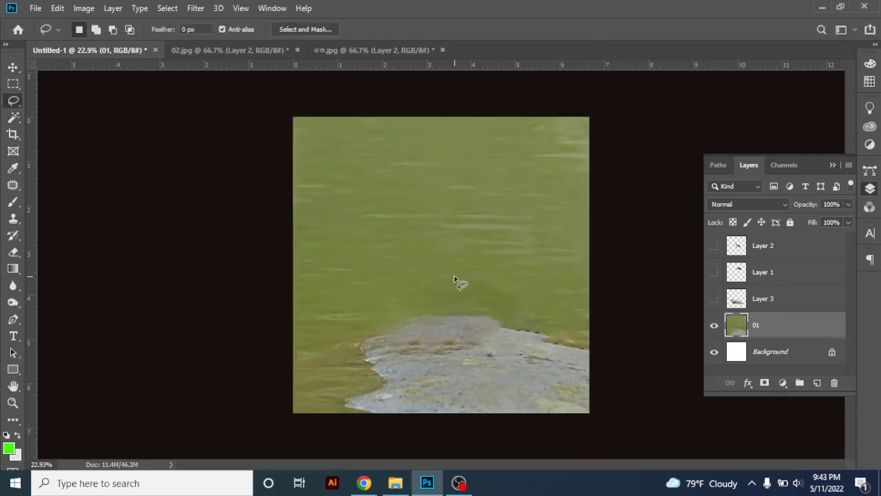
pyautogui.click(713, 300)
pyautogui.click(714, 272)
pyautogui.click(714, 247)
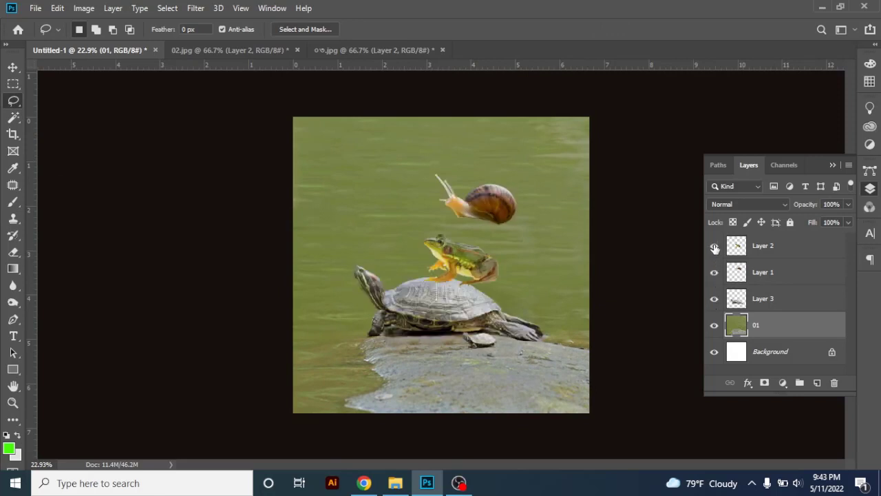
# Move the frog onto the turtle's shell and the snail down onto the frog's back
pyautogui.click(13, 67)
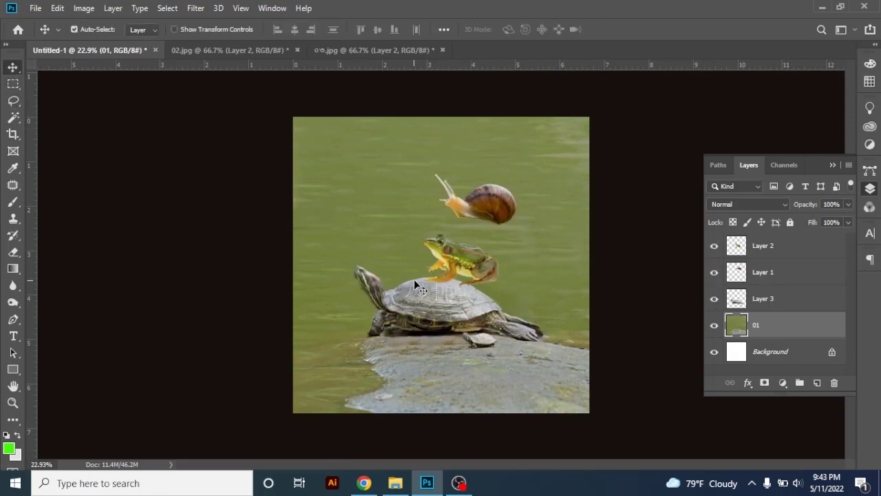
pyautogui.moveTo(461, 262); pyautogui.dragTo(444, 271)
pyautogui.moveTo(475, 218); pyautogui.dragTo(452, 260)
pyautogui.hotkey('ctrl', 't')
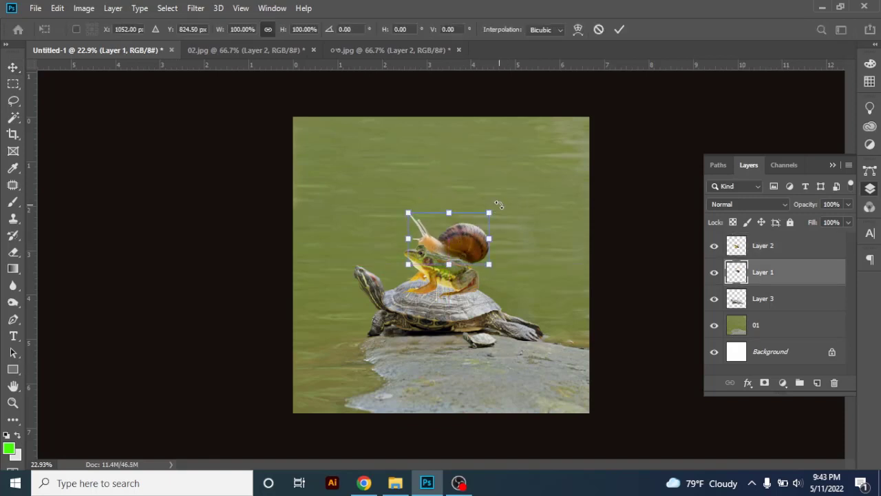
pyautogui.press('Return')
pyautogui.moveTo(461, 238)
pyautogui.mouseDown()
pyautogui.moveTo(454, 249)
pyautogui.moveTo(466, 248)
pyautogui.mouseUp()
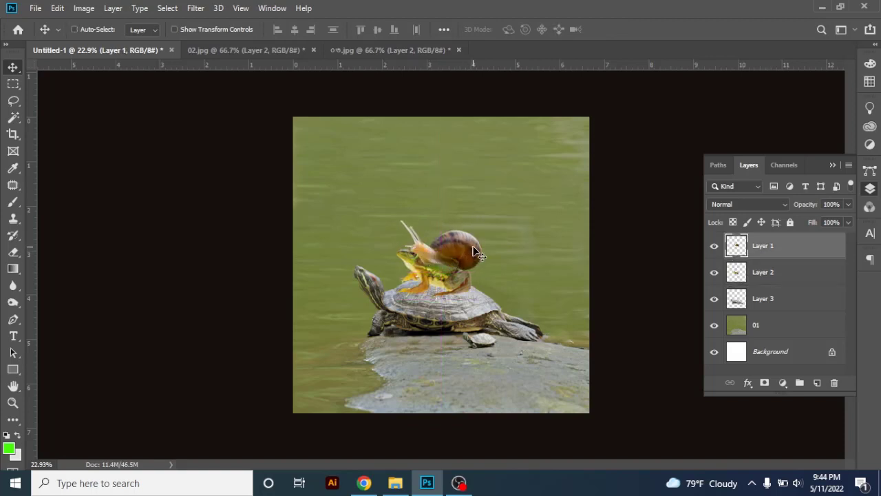
# Bring the snail's Layer 1 above the frog's Layer 2 and adjust the snail with Free Transform to sit on the frog's back
pyautogui.hotkey('ctrl', ']')
pyautogui.hotkey('ctrl', 't')
pyautogui.moveTo(457, 217); pyautogui.dragTo(495, 228)
pyautogui.press('Return')
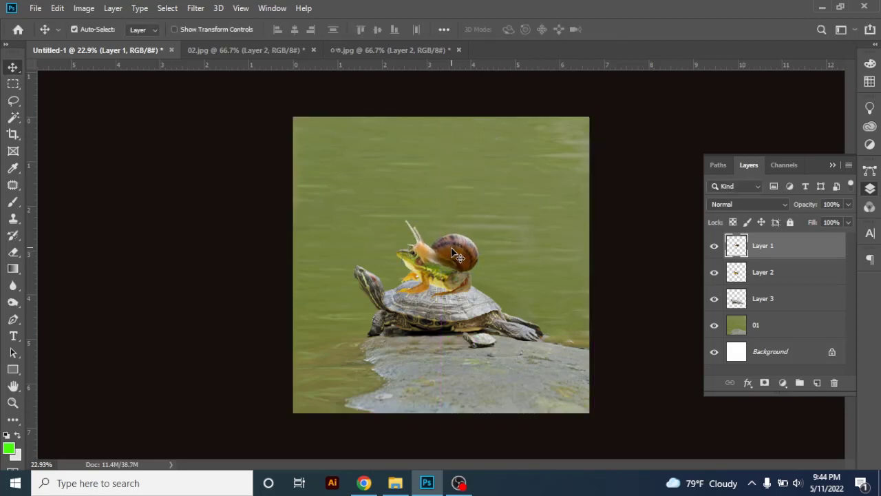
pyautogui.moveTo(460, 252); pyautogui.dragTo(468, 250)
pyautogui.click(442, 271)
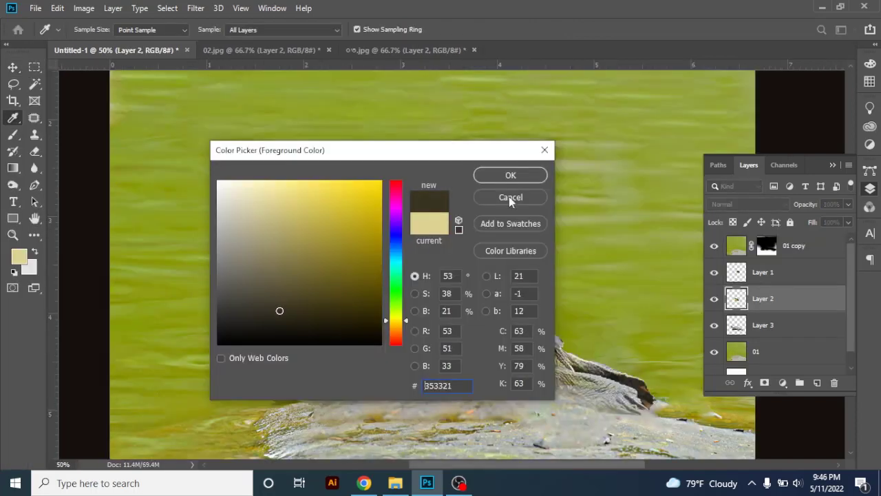
# Set the foreground colour to #353321 and try a shadow stroke under the frog's belly on Layer 2 with a 100 px brush
pyautogui.click(509, 196)
pyautogui.press('b')
pyautogui.press('[')
pyautogui.press('[')
pyautogui.press('[')
pyautogui.press('[')
pyautogui.press('[')
pyautogui.moveTo(430, 278); pyautogui.dragTo(448, 297)
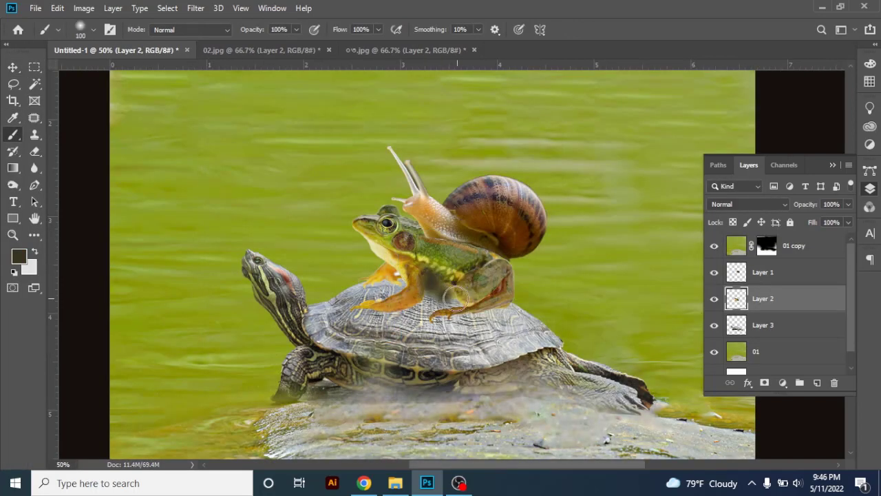
pyautogui.hotkey('ctrl', 'z')
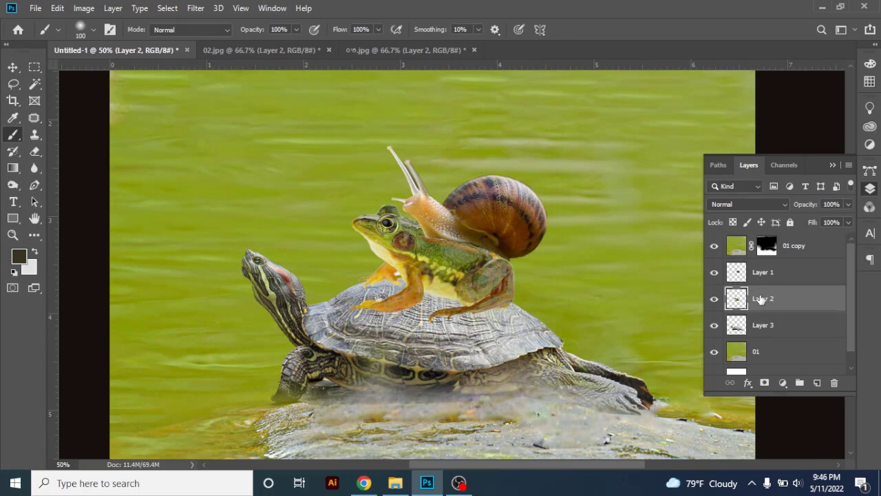
# Create a new layer and place it between the frog's Layer 2 and the turtle's Layer 3
pyautogui.click(817, 383)
pyautogui.moveTo(805, 155); pyautogui.dragTo(806, 96)
pyautogui.moveTo(762, 298); pyautogui.dragTo(757, 339)
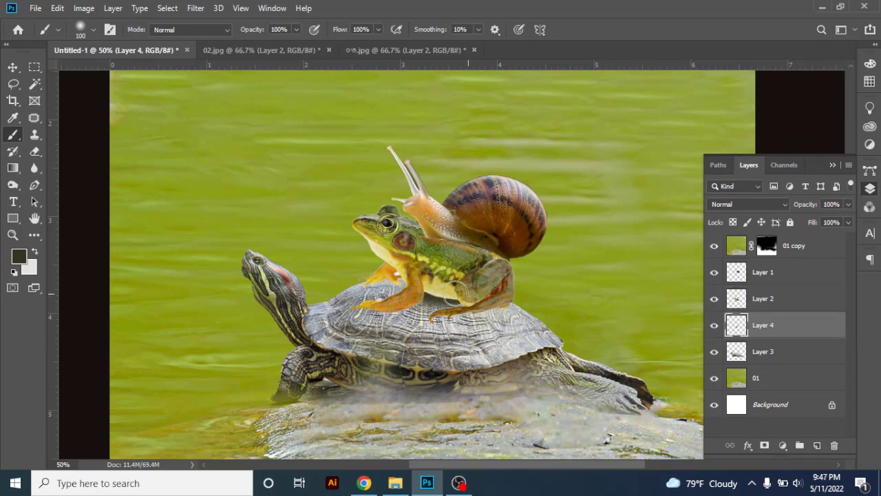
# Paint a dark shadow under the frog's belly on Layer 4 and set the layer's blend mode to Multiply
pyautogui.moveTo(415, 282)
pyautogui.mouseDown()
pyautogui.moveTo(444, 295)
pyautogui.moveTo(452, 280)
pyautogui.mouseUp()
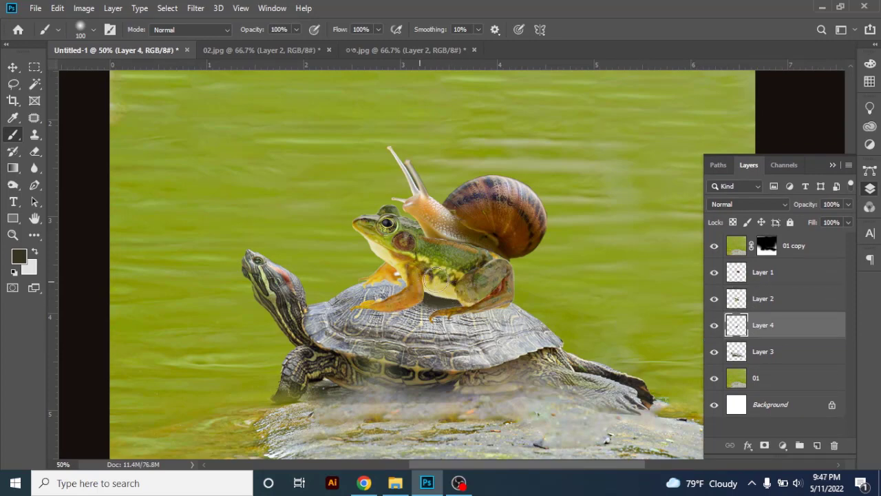
pyautogui.click(748, 204)
pyautogui.click(730, 199)
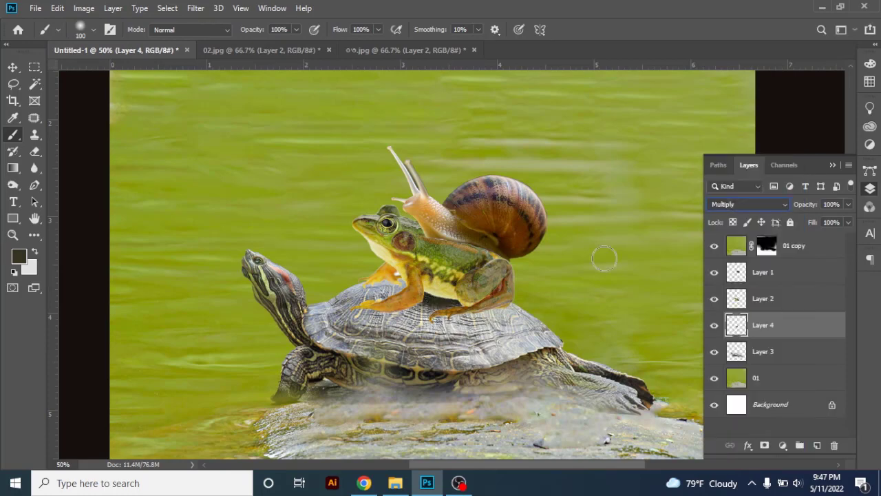
# Build up the shadow under the frog's belly and feet on Layer 4, reducing the brush to 45 px for the smaller areas
pyautogui.moveTo(433, 284); pyautogui.dragTo(407, 275)
pyautogui.moveTo(477, 291)
pyautogui.mouseDown()
pyautogui.moveTo(418, 286)
pyautogui.moveTo(410, 278)
pyautogui.moveTo(419, 275)
pyautogui.moveTo(392, 305)
pyautogui.moveTo(424, 308)
pyautogui.mouseUp()
pyautogui.press('[')
pyautogui.press('[')
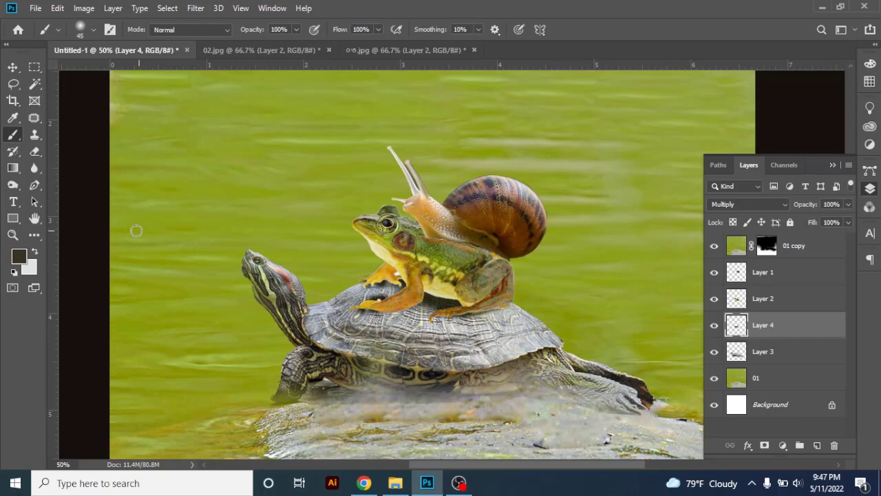
pyautogui.moveTo(461, 292)
pyautogui.mouseDown()
pyautogui.moveTo(383, 298)
pyautogui.moveTo(459, 309)
pyautogui.moveTo(377, 309)
pyautogui.moveTo(413, 320)
pyautogui.mouseUp()
# Refine the contact shadows along the frog's legs and toes with an 8 px brush
pyautogui.press('[')
pyautogui.press('[')
pyautogui.press('[')
pyautogui.press('[')
pyautogui.press('[')
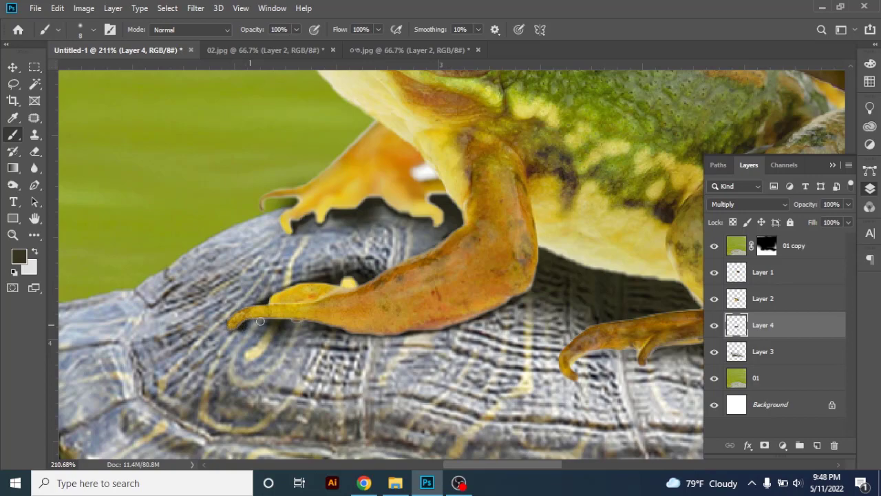
pyautogui.scroll(-3, 365, 328)
pyautogui.moveTo(537, 337); pyautogui.dragTo(421, 344)
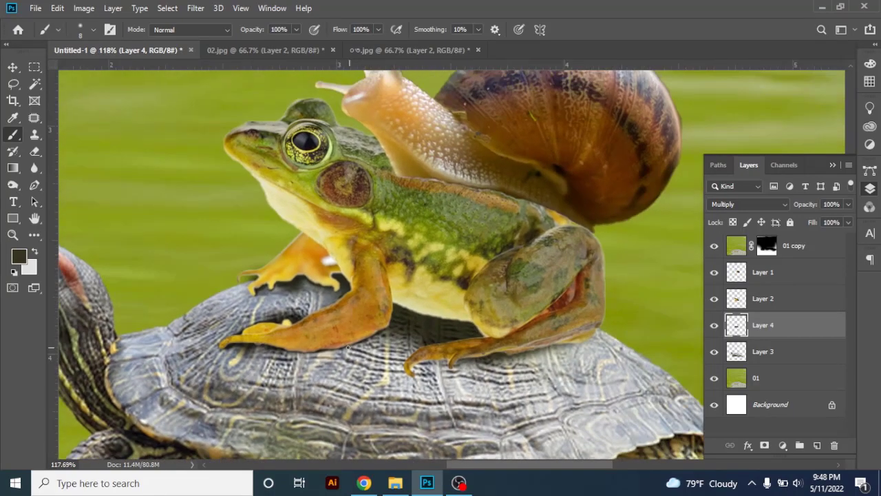
pyautogui.scroll(2, 422, 344)
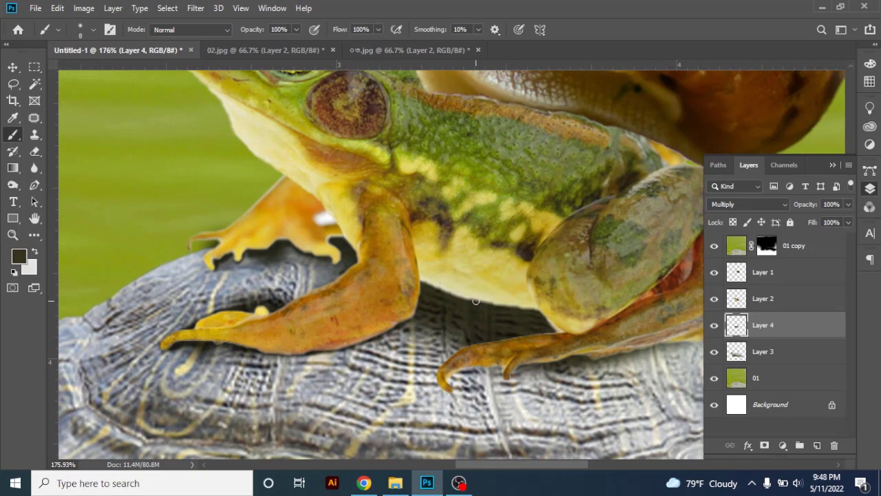
# Paint the shadow below the frog's hind leg with a 20 px brush, undoing and redoing the first stroke
pyautogui.press(']')
pyautogui.moveTo(468, 369); pyautogui.dragTo(702, 347)
pyautogui.hotkey('ctrl', 'z')
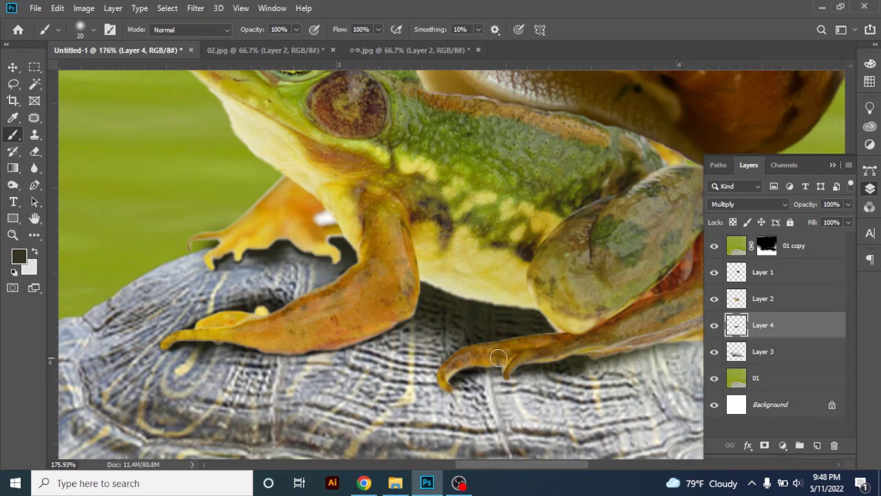
pyautogui.moveTo(632, 347); pyautogui.dragTo(447, 392)
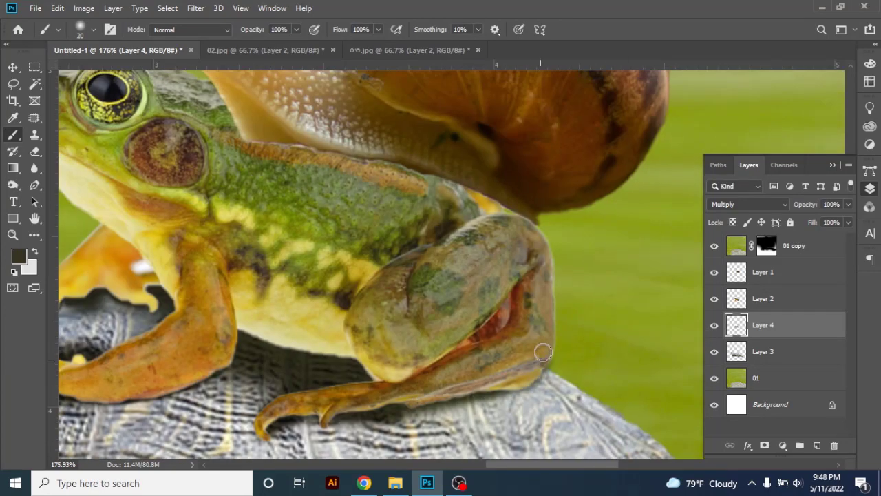
pyautogui.moveTo(533, 360); pyautogui.dragTo(421, 355)
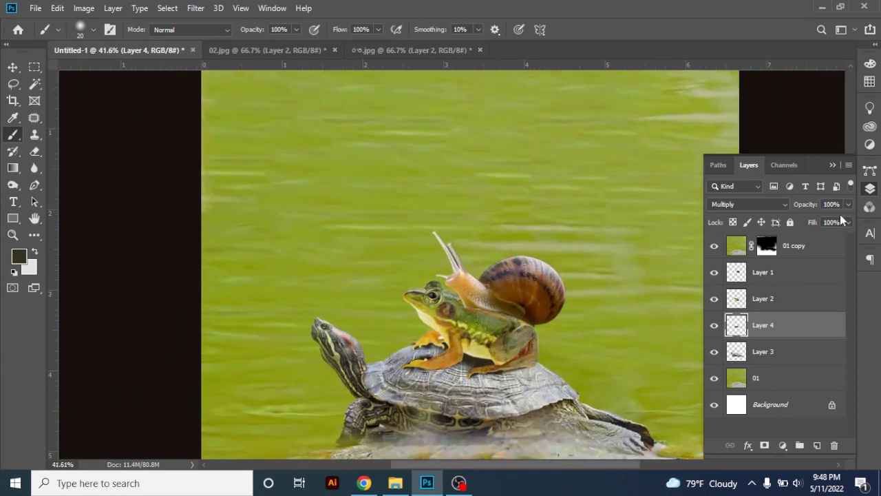
# Try duplicating the frog's shadow layer, Layer 4
pyautogui.hotkey('ctrl', 'j')
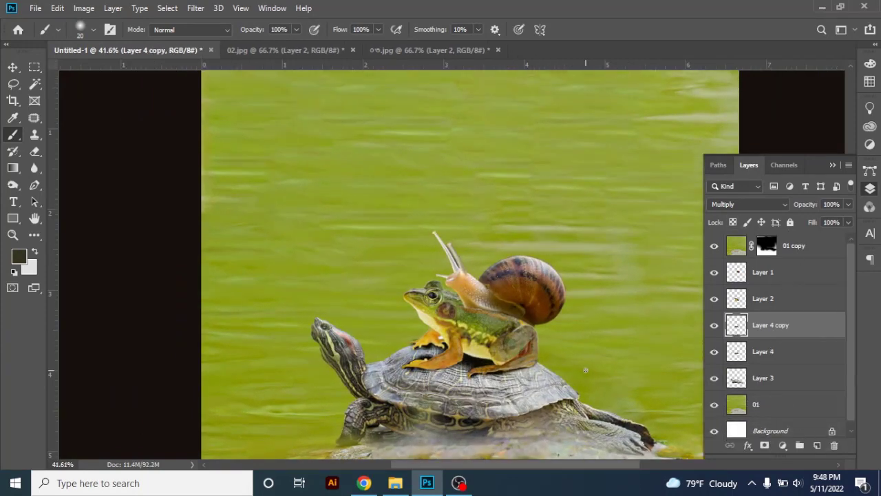
pyautogui.hotkey('ctrl', 'z')
pyautogui.scroll(1, 533, 357)
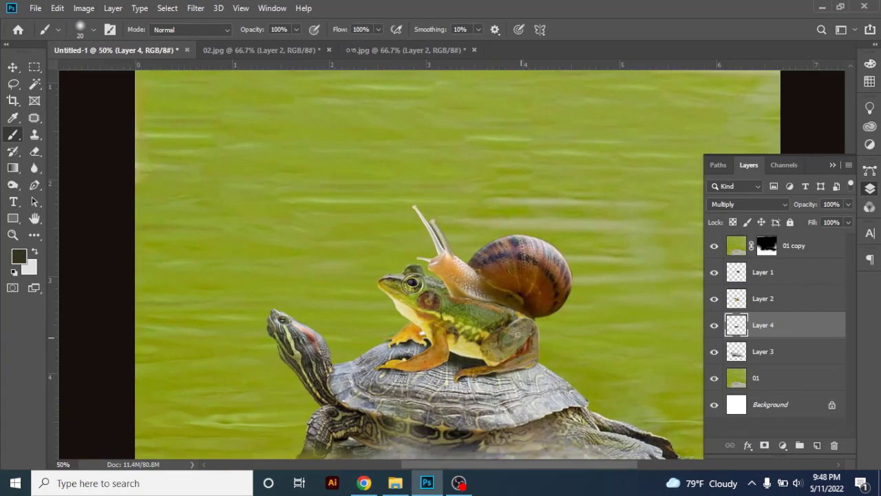
# Reposition the snail slightly on the frog's back
pyautogui.click(14, 67)
pyautogui.moveTo(541, 334); pyautogui.dragTo(523, 332)
pyautogui.keyDown('ctrl'); pyautogui.click(512, 286); pyautogui.keyUp('ctrl')
pyautogui.moveTo(526, 298); pyautogui.dragTo(500, 275)
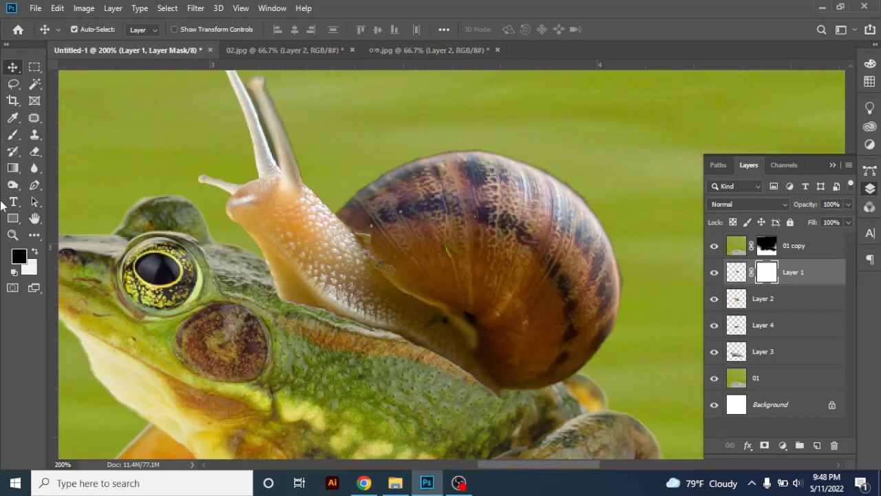
# Add a layer mask to the snail's Layer 1 and brush black with a 20 px brush along the snail's lower edge
pyautogui.click(13, 134)
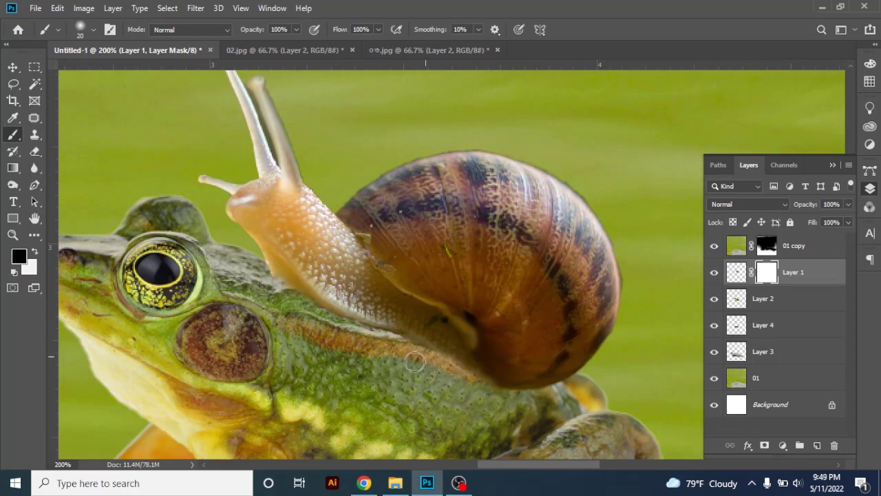
pyautogui.moveTo(433, 362)
pyautogui.mouseDown()
pyautogui.moveTo(401, 364)
pyautogui.moveTo(416, 363)
pyautogui.mouseUp()
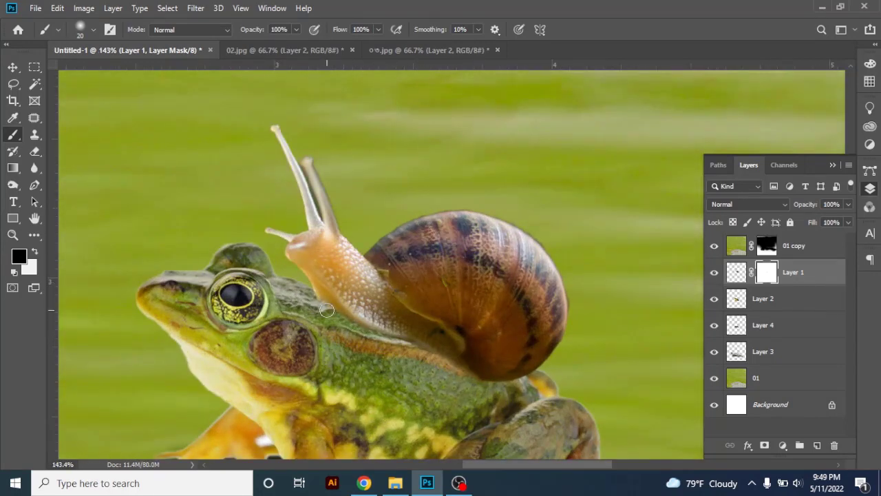
# Warp the snail on Layer 1, stretching its head and tentacles upward and pulling the upper grid corners and handles outward
pyautogui.click(12, 84)
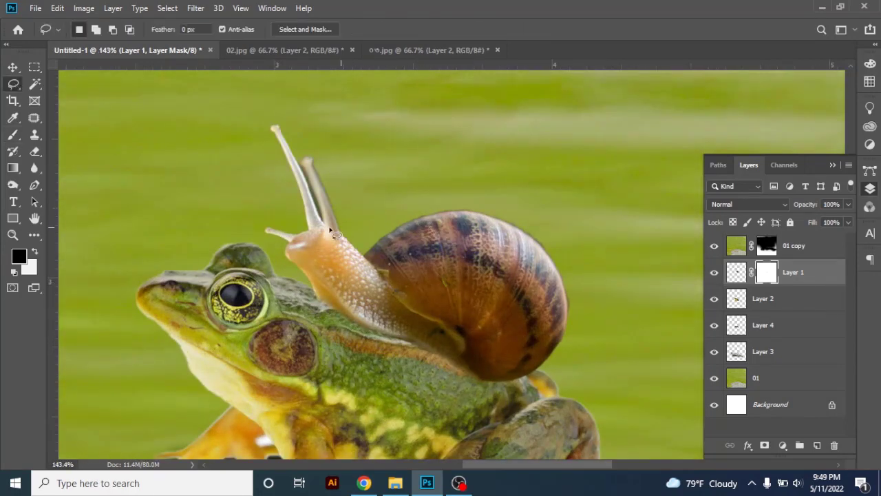
pyautogui.press('v')
pyautogui.hotkey('ctrl', 't')
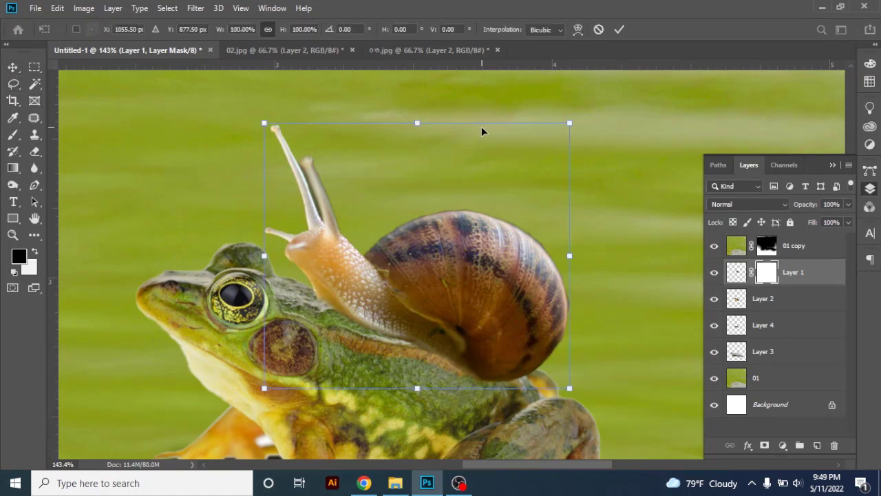
pyautogui.click(577, 30)
pyautogui.moveTo(329, 302); pyautogui.dragTo(322, 304)
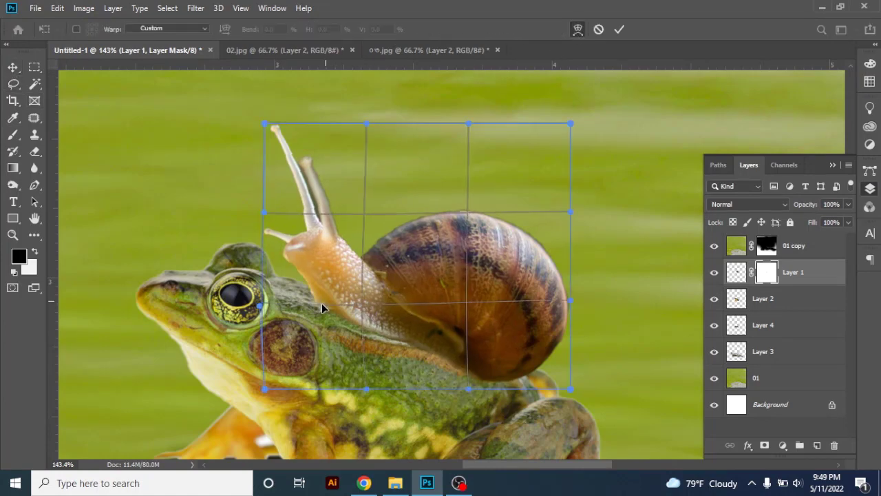
pyautogui.moveTo(265, 124); pyautogui.dragTo(268, 86)
pyautogui.moveTo(261, 218); pyautogui.dragTo(235, 171)
pyautogui.moveTo(367, 121); pyautogui.dragTo(370, 86)
pyautogui.moveTo(570, 123); pyautogui.dragTo(614, 103)
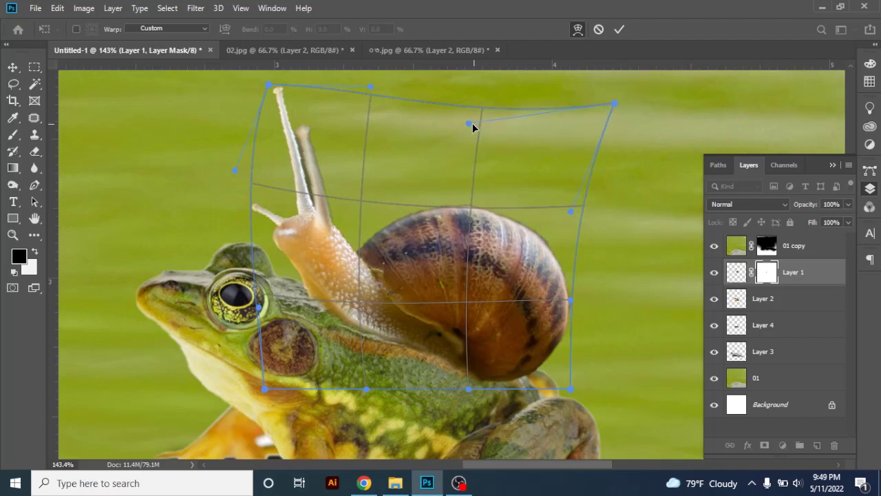
pyautogui.moveTo(471, 124); pyautogui.dragTo(488, 89)
# Refine the warp so the snail's underside follows the frog's back and its shell widens slightly, and apply the transform
pyautogui.scroll(-1, 516, 321)
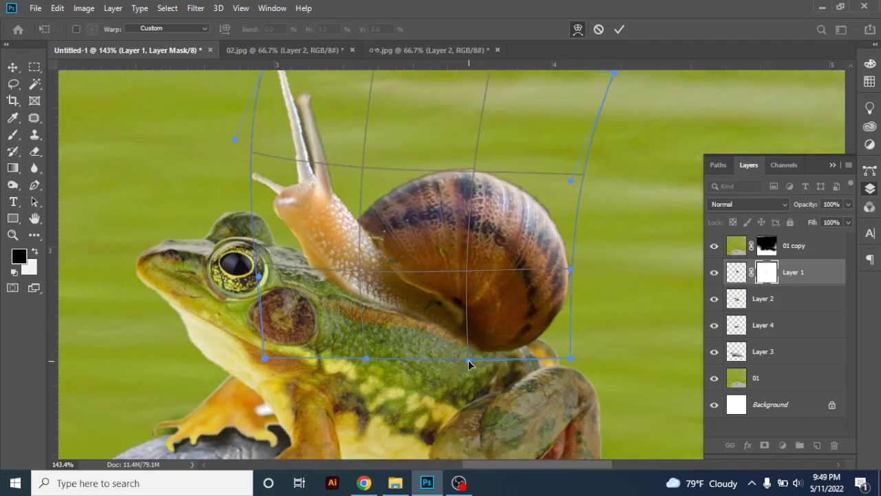
pyautogui.moveTo(468, 360); pyautogui.dragTo(472, 367)
pyautogui.moveTo(365, 311); pyautogui.dragTo(364, 314)
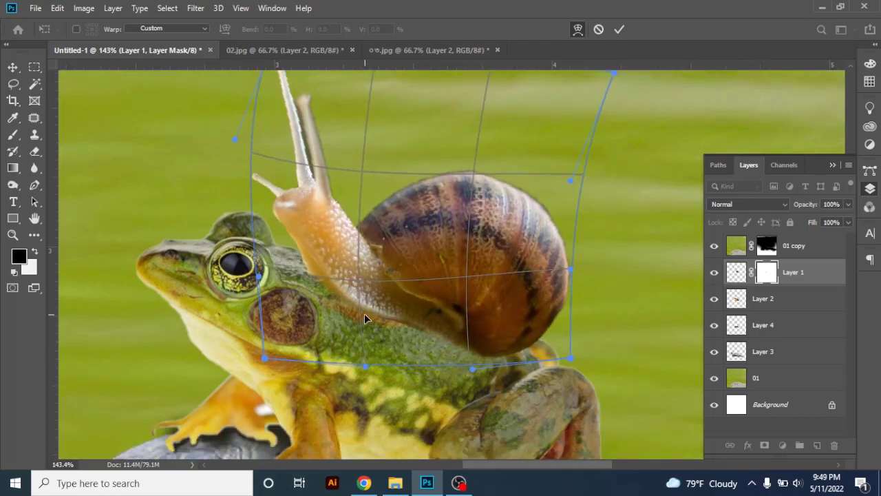
pyautogui.moveTo(319, 171); pyautogui.dragTo(321, 162)
pyautogui.moveTo(340, 284); pyautogui.dragTo(315, 270)
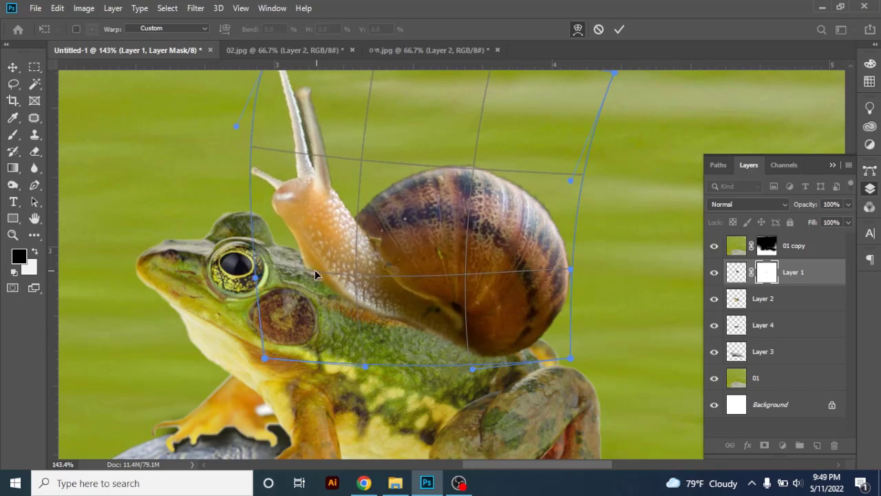
pyautogui.moveTo(566, 274); pyautogui.dragTo(577, 269)
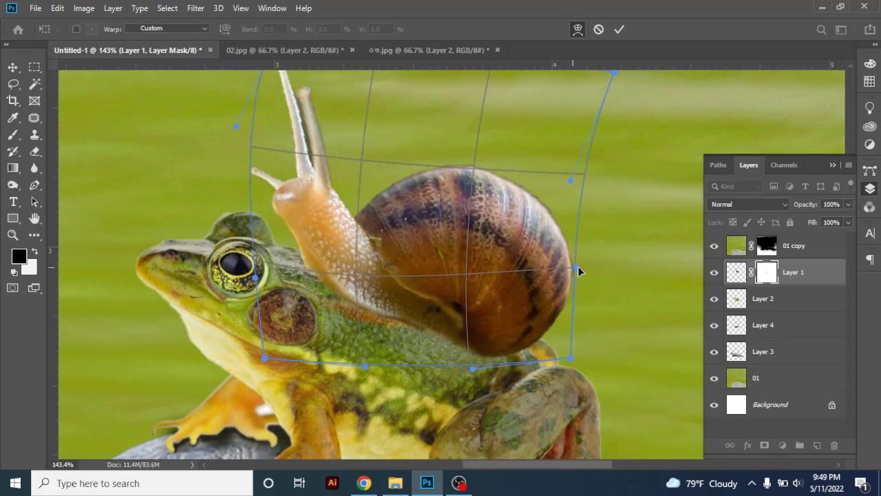
pyautogui.press('Return')
pyautogui.hotkey('ctrl', '0')
pyautogui.moveTo(449, 237); pyautogui.dragTo(448, 236)
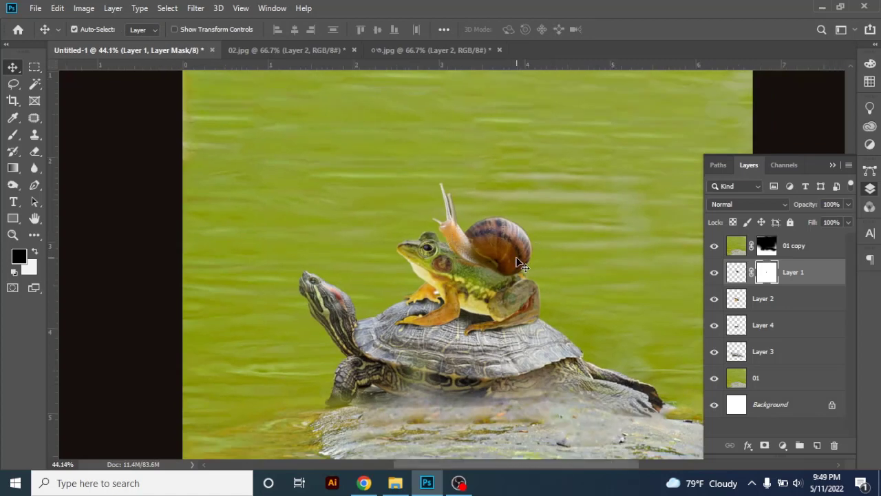
# Add a new layer above the frog's Layer 2 and sample a brown from the snail's lower edge as the brush colour
pyautogui.moveTo(502, 261); pyautogui.dragTo(585, 267)
pyautogui.click(783, 298)
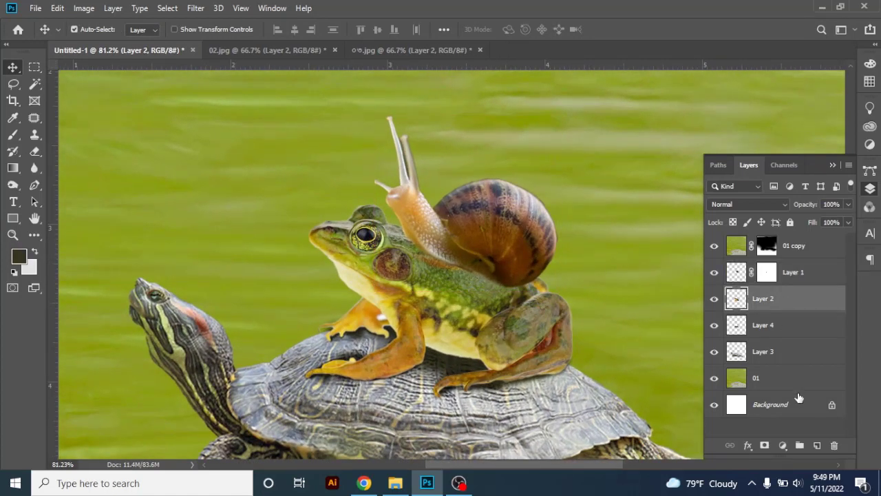
pyautogui.click(814, 446)
pyautogui.click(13, 134)
pyautogui.scroll(3, 441, 275)
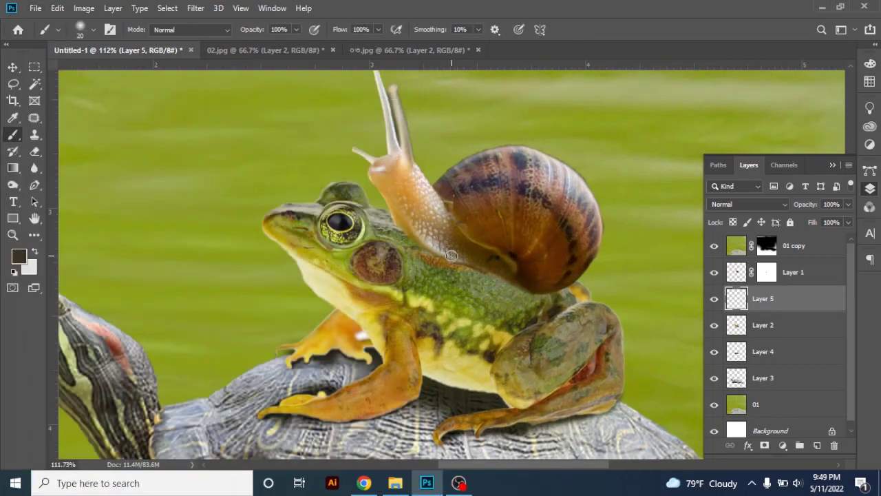
pyautogui.keyDown('alt'); pyautogui.click(452, 255); pyautogui.keyUp('alt')
# Enlarge the brush to 80 px and try a brown shadow stroke on the frog's back beneath the snail
pyautogui.press(']')
pyautogui.press(']')
pyautogui.press(']')
pyautogui.press(']')
pyautogui.press(']')
pyautogui.press(']')
pyautogui.moveTo(441, 267); pyautogui.dragTo(485, 281)
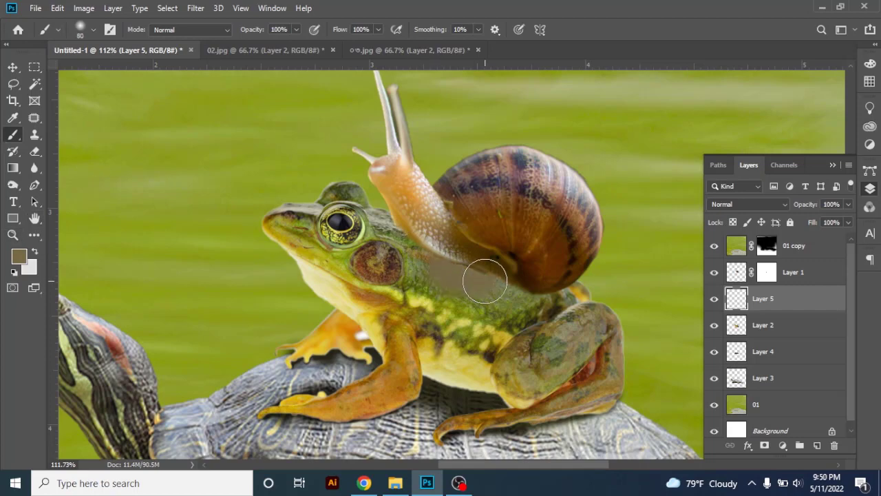
# Darken the foreground colour to a deep brown and paint the snail's shadow along the frog's back
pyautogui.click(19, 256)
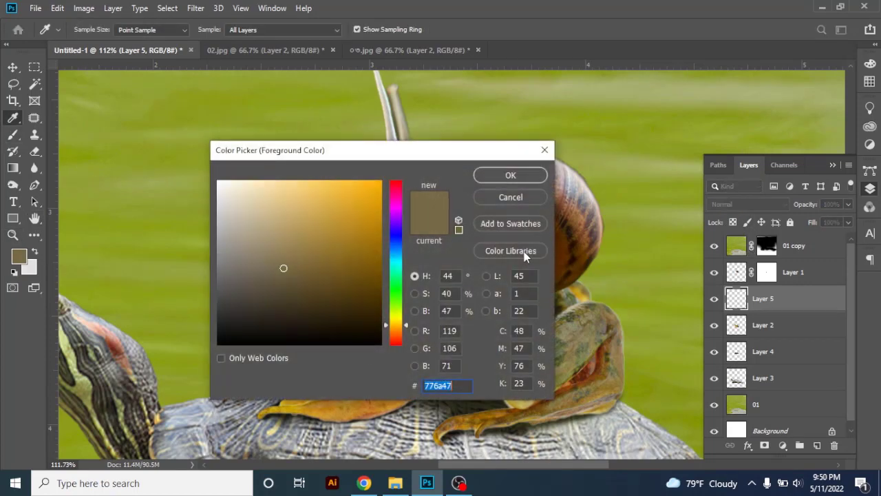
pyautogui.moveTo(285, 268); pyautogui.dragTo(287, 311)
pyautogui.click(510, 175)
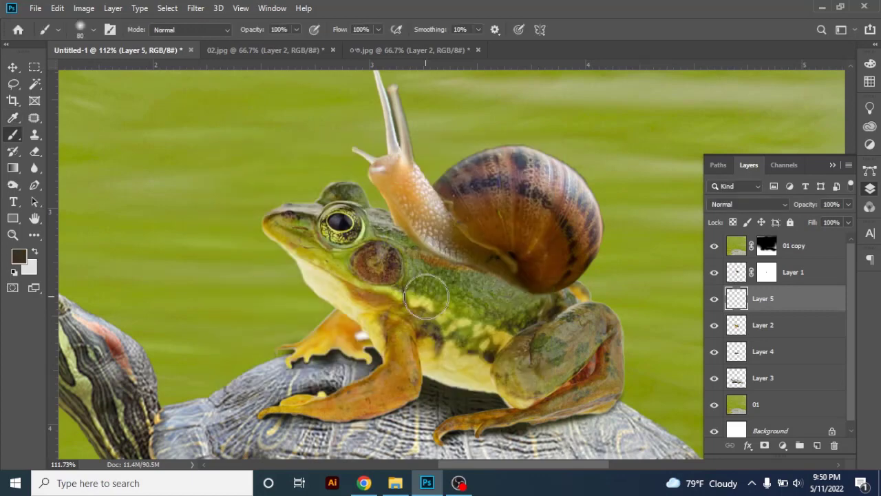
pyautogui.moveTo(421, 260)
pyautogui.mouseDown()
pyautogui.moveTo(533, 285)
pyautogui.moveTo(526, 295)
pyautogui.moveTo(436, 269)
pyautogui.mouseUp()
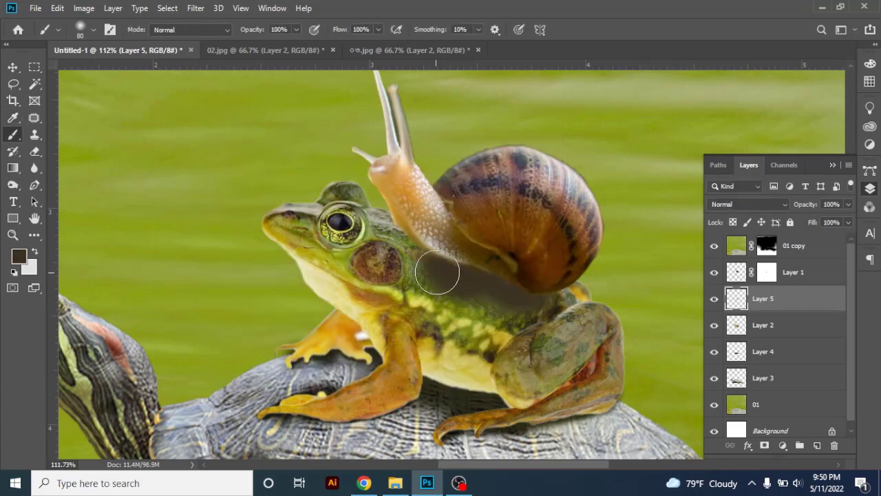
# Set Layer 5 to Multiply and extend the shadow under the snail's shell toward the frog's hind leg
pyautogui.click(748, 204)
pyautogui.click(723, 197)
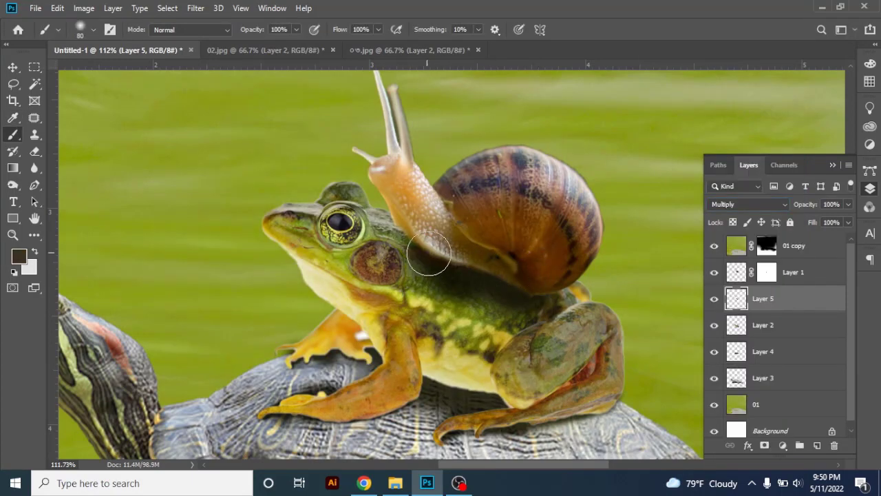
pyautogui.moveTo(523, 296); pyautogui.dragTo(535, 301)
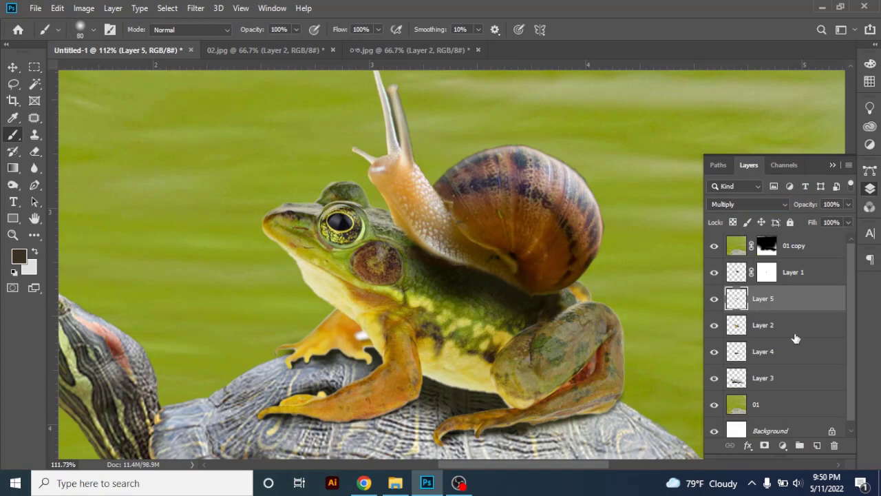
# Add a layer mask to Layer 5 and brush black over it to soften the shadow beneath the snail's body
pyautogui.click(763, 444)
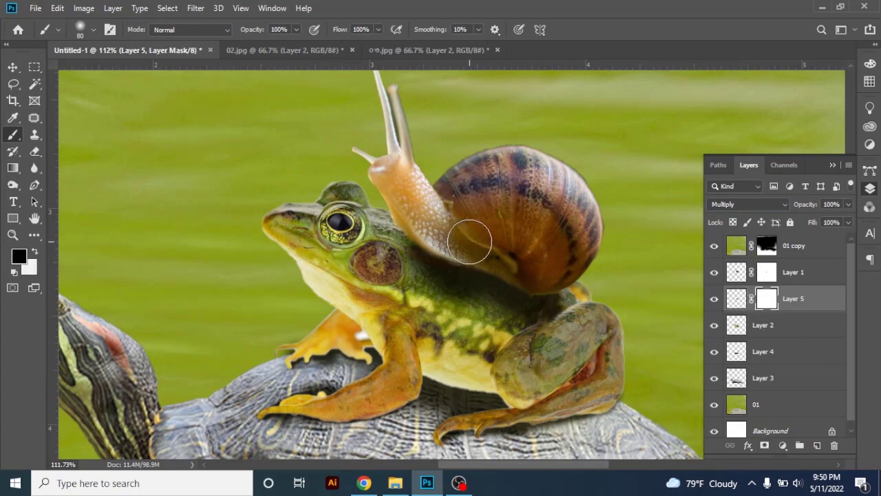
pyautogui.click(36, 250)
pyautogui.click(35, 251)
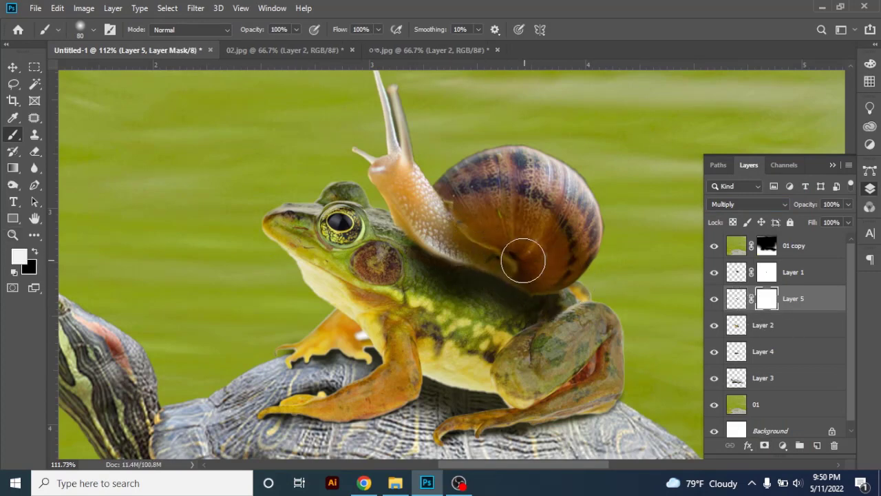
pyautogui.click(35, 252)
pyautogui.moveTo(482, 255)
pyautogui.mouseDown()
pyautogui.moveTo(520, 266)
pyautogui.moveTo(505, 247)
pyautogui.moveTo(541, 259)
pyautogui.moveTo(449, 243)
pyautogui.moveTo(416, 241)
pyautogui.moveTo(404, 261)
pyautogui.moveTo(411, 252)
pyautogui.mouseUp()
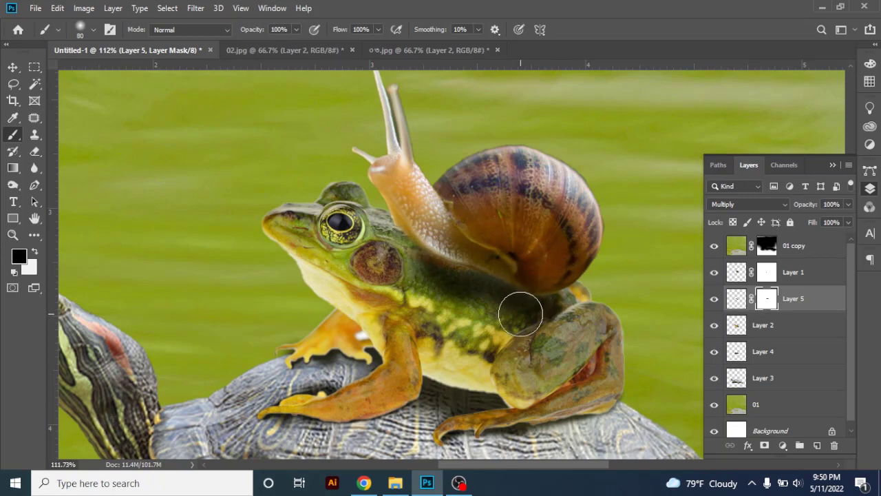
# Shade the frog's flank on Layer 5 with the 80 px brush at 73% flow, undoing the extra stroke along the belly
pyautogui.click(12, 67)
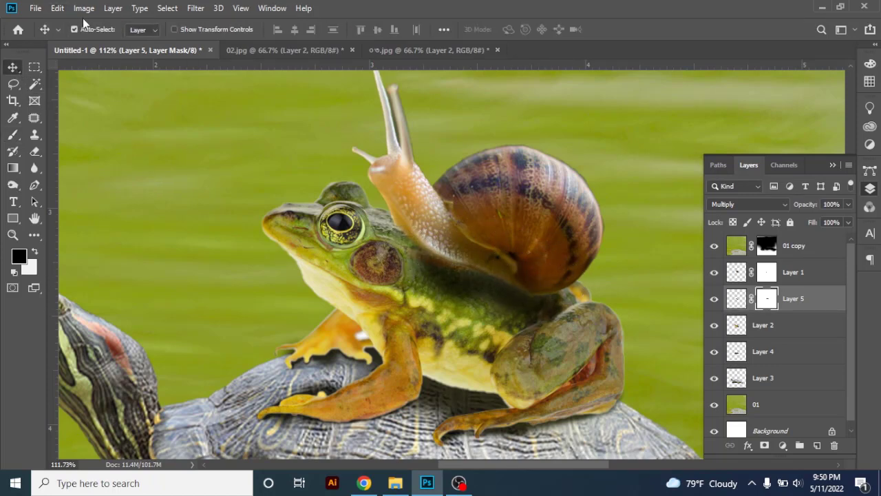
pyautogui.scroll(-5, 347, 171)
pyautogui.scroll(5, 496, 289)
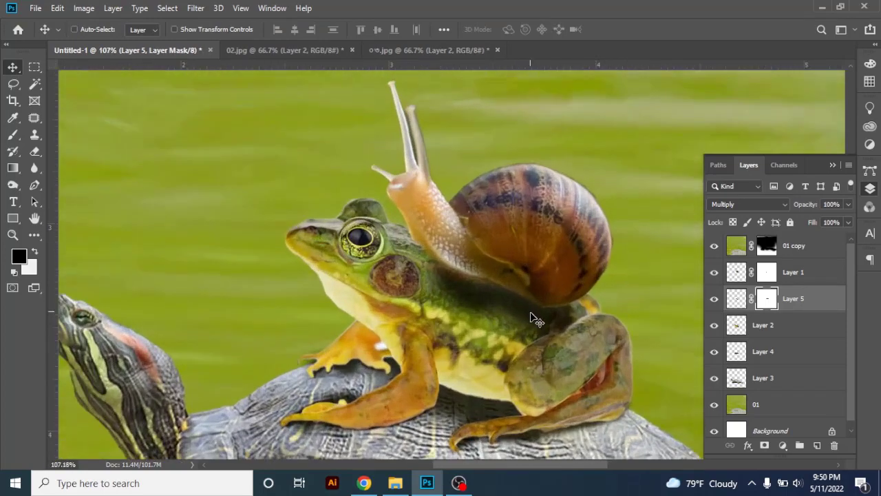
pyautogui.click(735, 300)
pyautogui.click(13, 136)
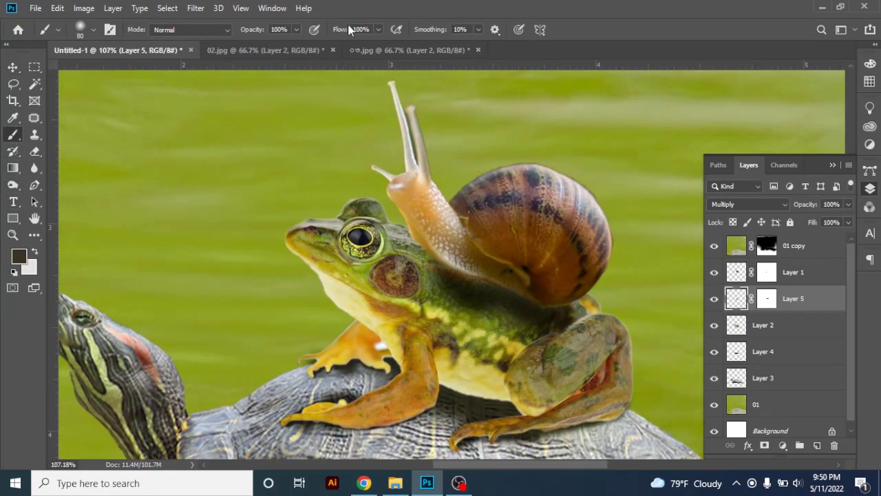
pyautogui.moveTo(465, 337)
pyautogui.mouseDown()
pyautogui.moveTo(474, 326)
pyautogui.moveTo(516, 342)
pyautogui.moveTo(473, 361)
pyautogui.mouseUp()
pyautogui.moveTo(455, 389); pyautogui.dragTo(532, 404)
pyautogui.hotkey('ctrl', 'z')
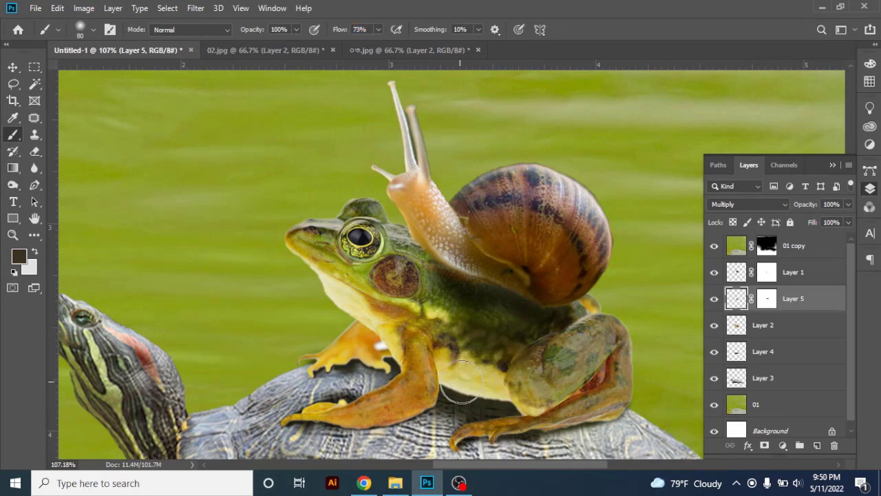
# Lower the brush opacity to 86% and try a shading stroke along the frog's belly
pyautogui.moveTo(266, 35); pyautogui.dragTo(256, 33)
pyautogui.press('[')
pyautogui.moveTo(449, 378); pyautogui.dragTo(503, 400)
pyautogui.hotkey('ctrl', 'z')
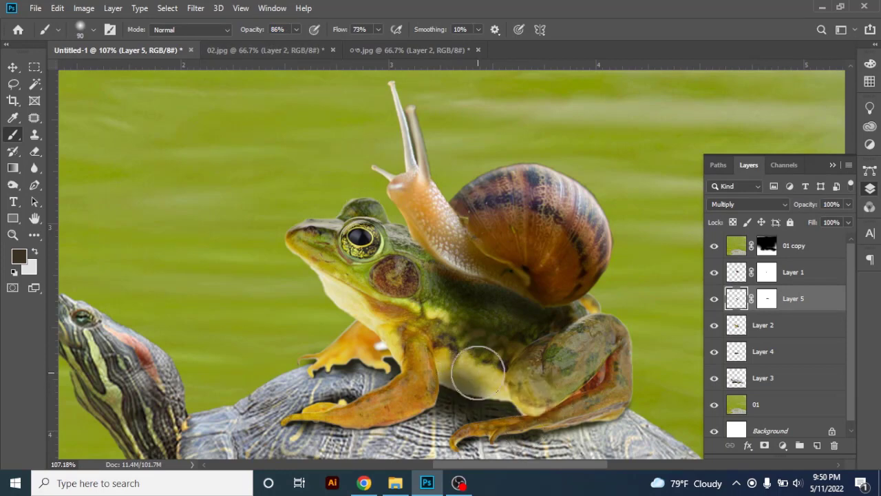
# Enlarge the brush to 125 px and shade the frog's belly and hind leg on Layer 5
pyautogui.press(']')
pyautogui.press(']')
pyautogui.hotkey('ctrl', 'shift', 'z')
pyautogui.hotkey('ctrl', 'z')
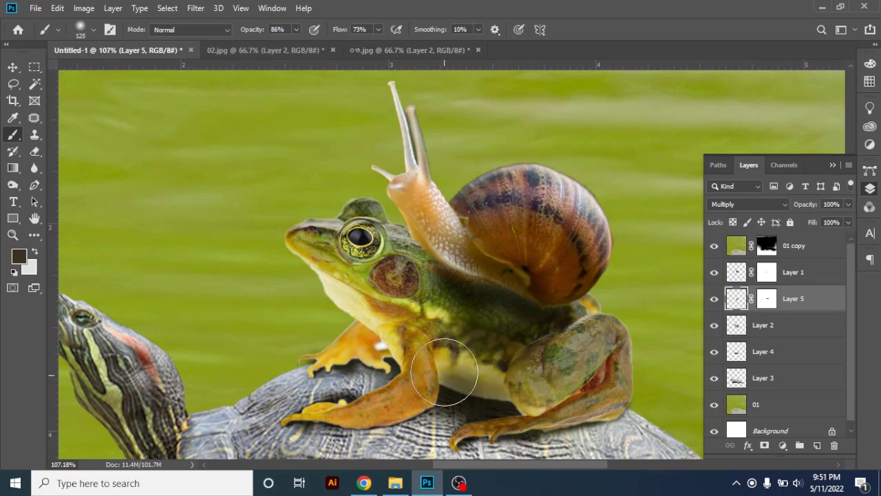
pyautogui.moveTo(444, 371)
pyautogui.mouseDown()
pyautogui.moveTo(502, 409)
pyautogui.moveTo(542, 399)
pyautogui.moveTo(482, 392)
pyautogui.mouseUp()
pyautogui.moveTo(534, 379)
pyautogui.mouseDown()
pyautogui.moveTo(549, 391)
pyautogui.moveTo(521, 344)
pyautogui.mouseUp()
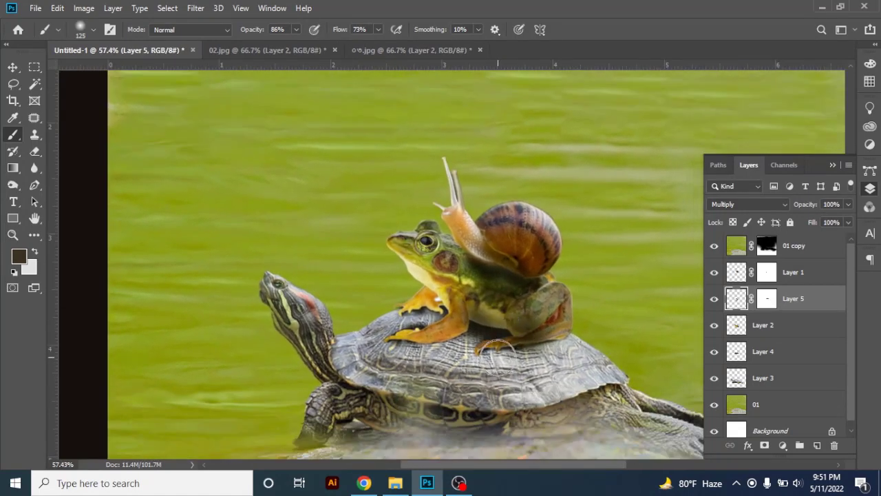
# Brush shading around the frog's hind foot and the turtle's shell on Layer 5, undoing the first shell stroke
pyautogui.moveTo(475, 364); pyautogui.dragTo(540, 383)
pyautogui.hotkey('ctrl', 'z')
pyautogui.scroll(-2, 544, 385)
pyautogui.scroll(3, 544, 386)
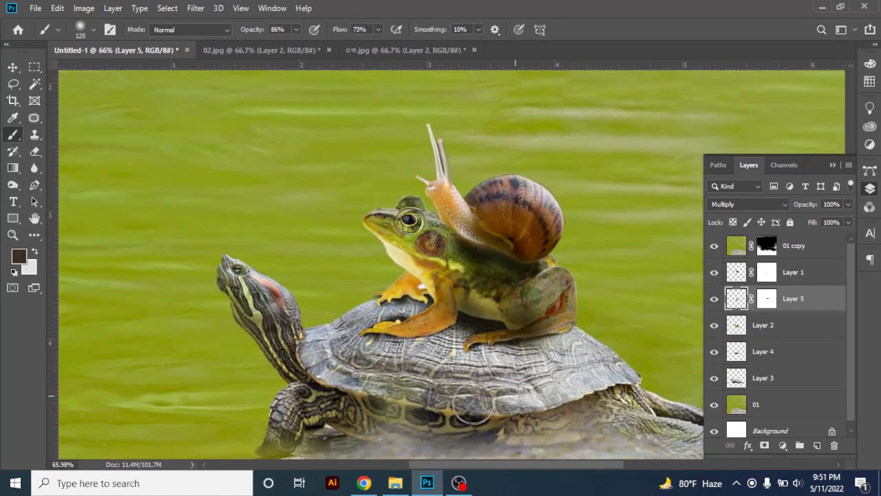
pyautogui.moveTo(507, 336)
pyautogui.mouseDown()
pyautogui.moveTo(420, 326)
pyautogui.moveTo(402, 336)
pyautogui.moveTo(412, 343)
pyautogui.moveTo(372, 347)
pyautogui.moveTo(377, 355)
pyautogui.moveTo(510, 346)
pyautogui.mouseUp()
pyautogui.moveTo(432, 372); pyautogui.dragTo(499, 363)
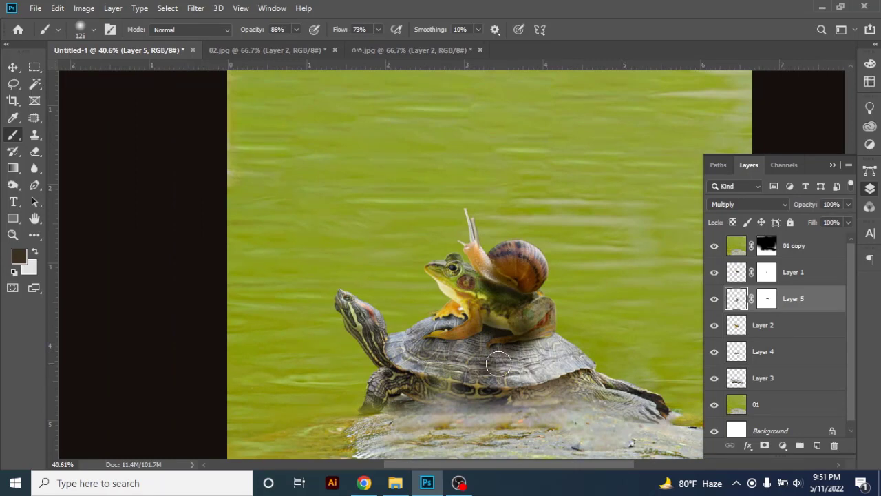
pyautogui.scroll(-2, 506, 364)
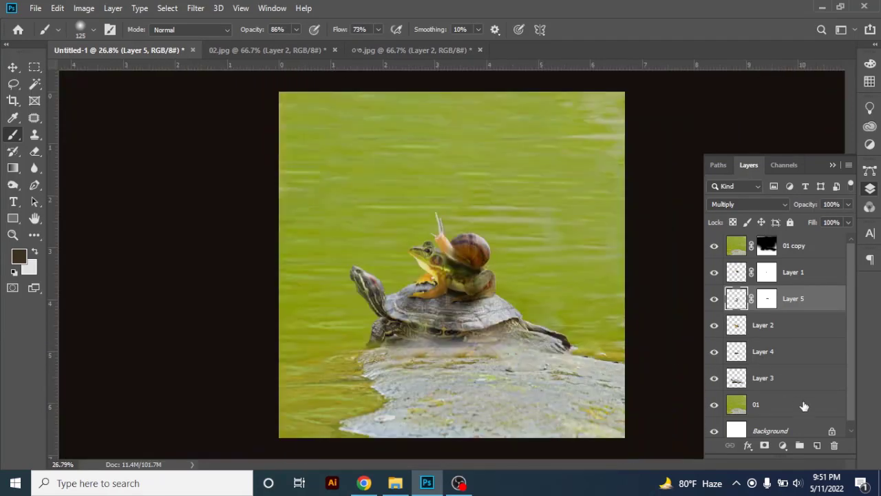
# Add a Levels adjustment above the snail's Layer 1 with the shadow input at 53 and midtones at 0.69
pyautogui.click(781, 274)
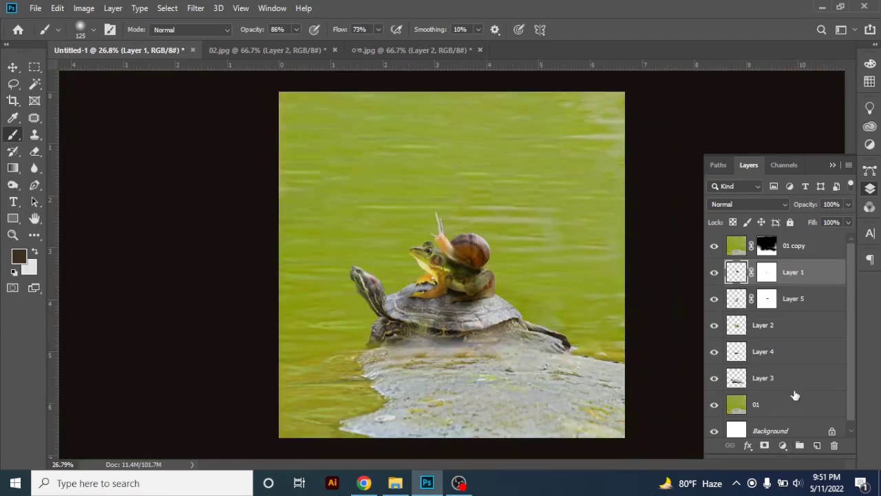
pyautogui.click(782, 445)
pyautogui.click(788, 281)
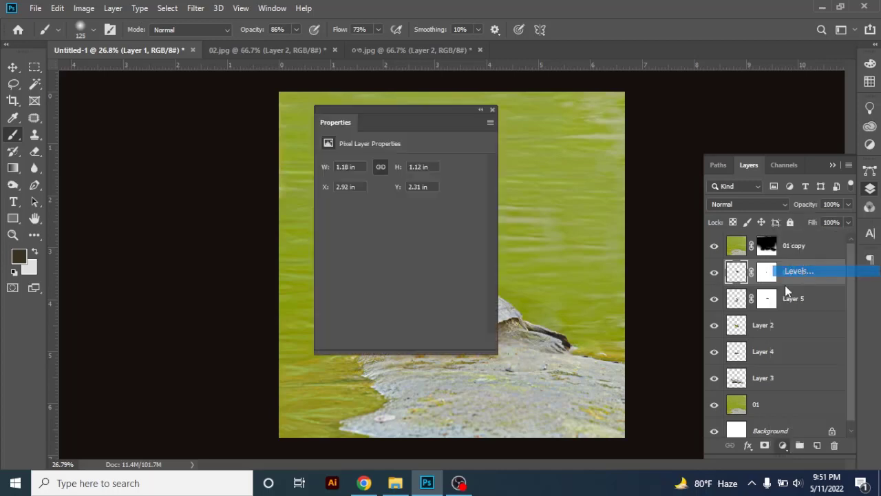
pyautogui.moveTo(409, 115); pyautogui.dragTo(581, 90)
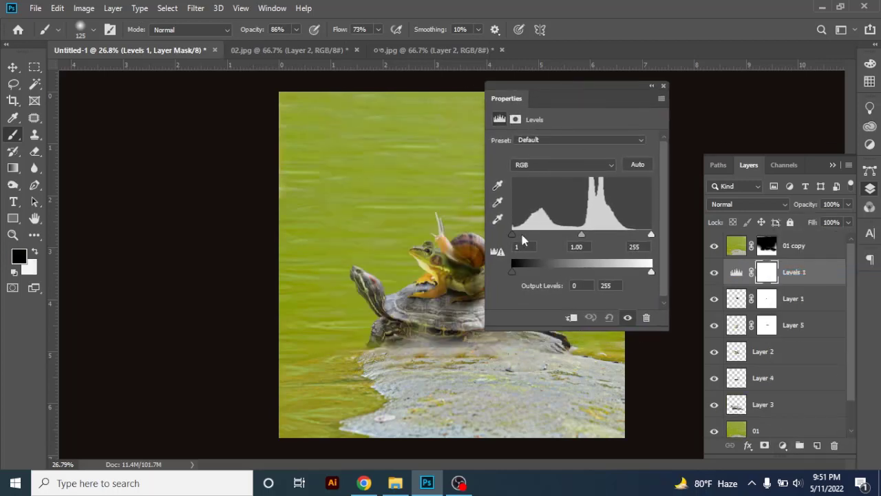
pyautogui.moveTo(522, 239); pyautogui.dragTo(542, 239)
pyautogui.moveTo(596, 236); pyautogui.dragTo(610, 236)
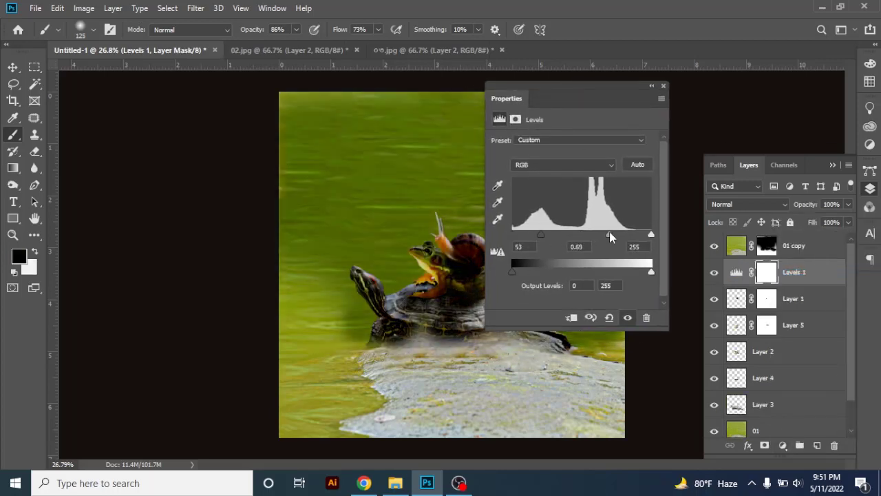
# Close the Levels adjustment settings and open the brush size options
pyautogui.click(662, 87)
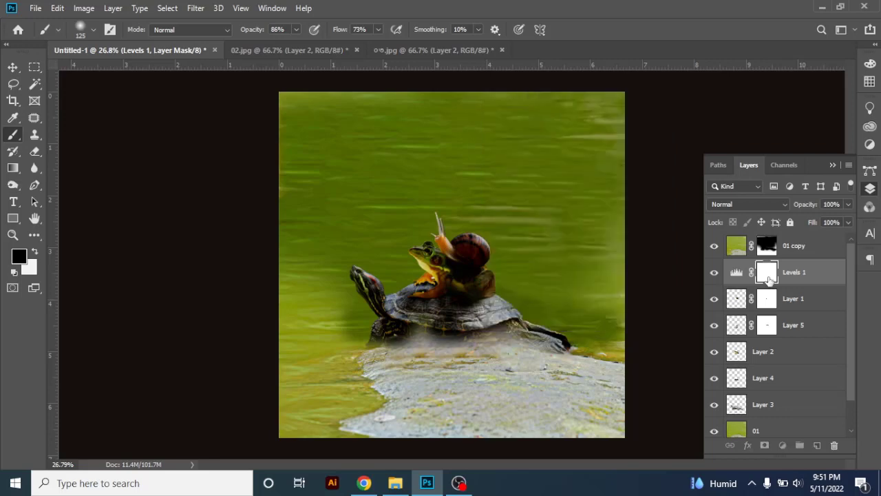
pyautogui.click(80, 29)
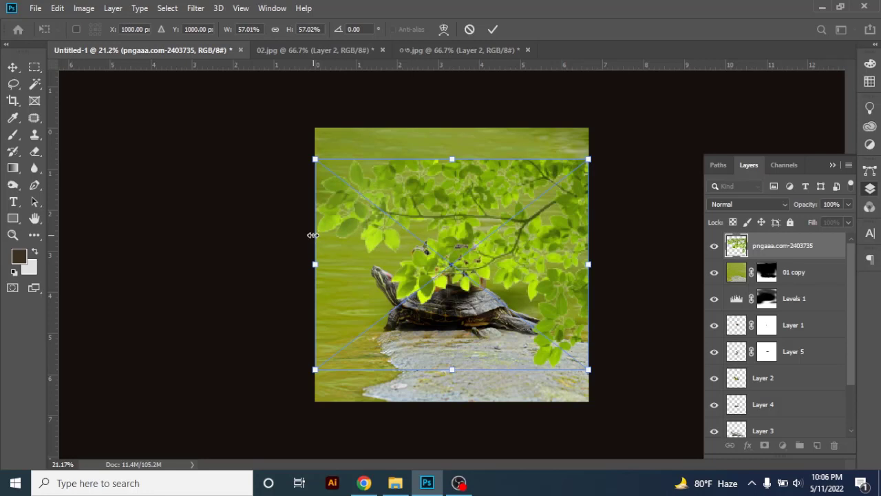
# Scale down the placed leafy branch and fit it into the upper-right corner of the composite
pyautogui.moveTo(316, 232); pyautogui.dragTo(453, 232)
pyautogui.moveTo(518, 243); pyautogui.dragTo(567, 148)
pyautogui.press('Return')
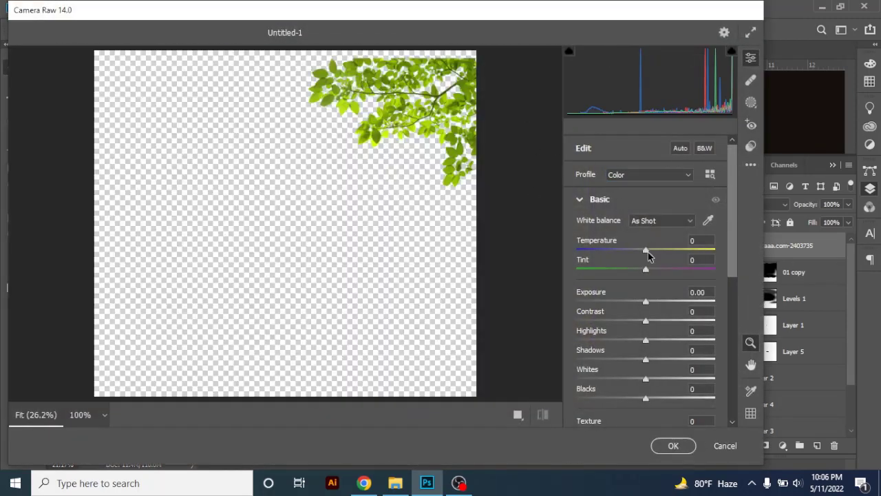
# Apply Camera Raw to the branch with exposure -0.40, contrast +57, highlights +46, dehaze +14 and saturation +21
pyautogui.moveTo(646, 301)
pyautogui.mouseDown()
pyautogui.moveTo(664, 304)
pyautogui.moveTo(642, 304)
pyautogui.mouseUp()
pyautogui.scroll(-2, 664, 334)
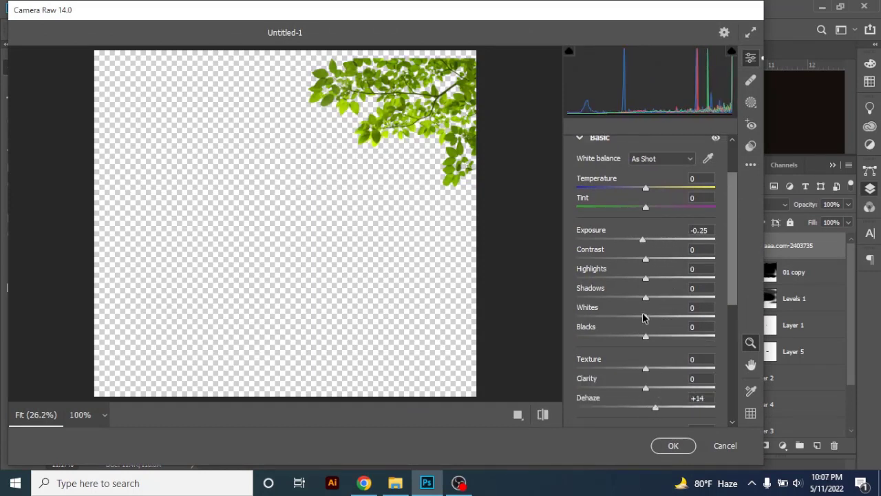
pyautogui.scroll(-2, 652, 369)
pyautogui.moveTo(646, 398); pyautogui.dragTo(661, 399)
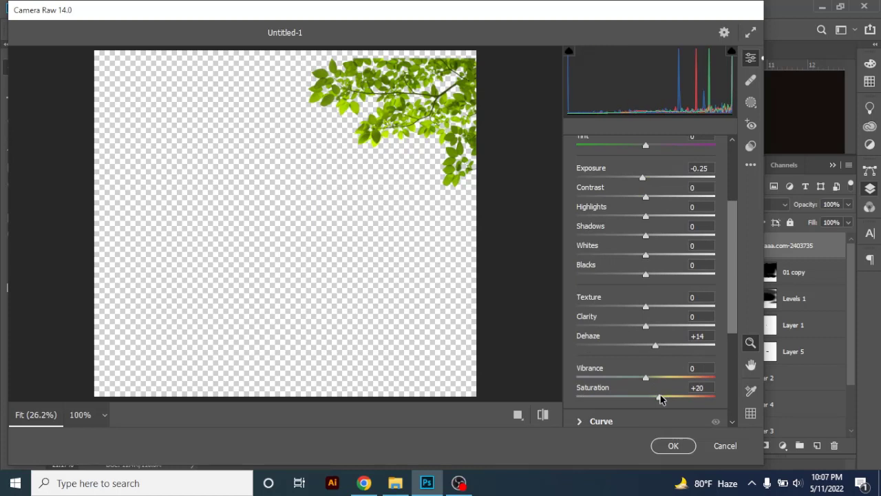
pyautogui.moveTo(642, 178); pyautogui.dragTo(680, 216)
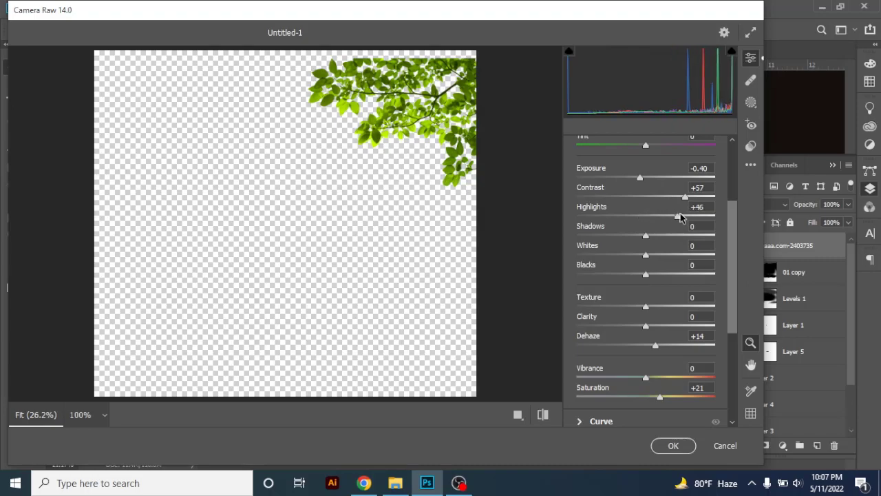
pyautogui.click(673, 445)
# Place the PngItem_1161698 lotus image, shrink it, and set it on the water to the right of the snail
pyautogui.moveTo(435, 490)
pyautogui.moveTo(435, 488); pyautogui.dragTo(483, 310)
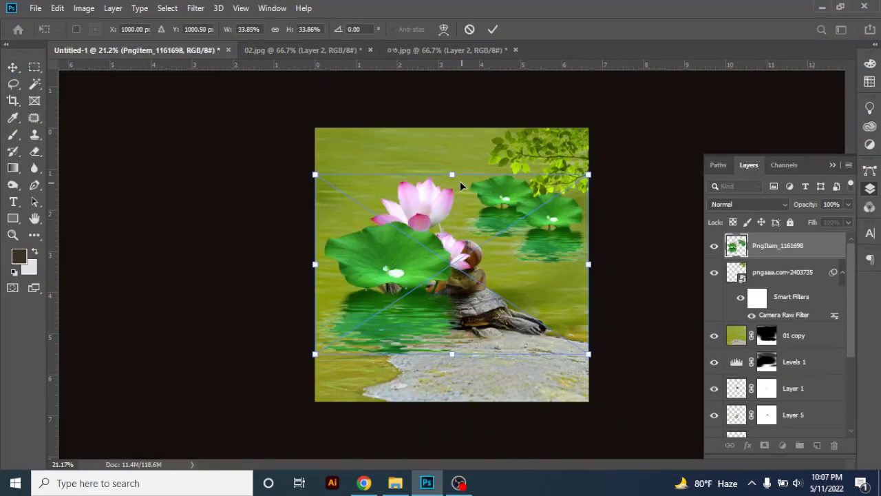
pyautogui.moveTo(452, 174); pyautogui.dragTo(453, 251)
pyautogui.moveTo(464, 311); pyautogui.dragTo(541, 236)
pyautogui.moveTo(539, 176); pyautogui.dragTo(531, 257)
pyautogui.press('Return')
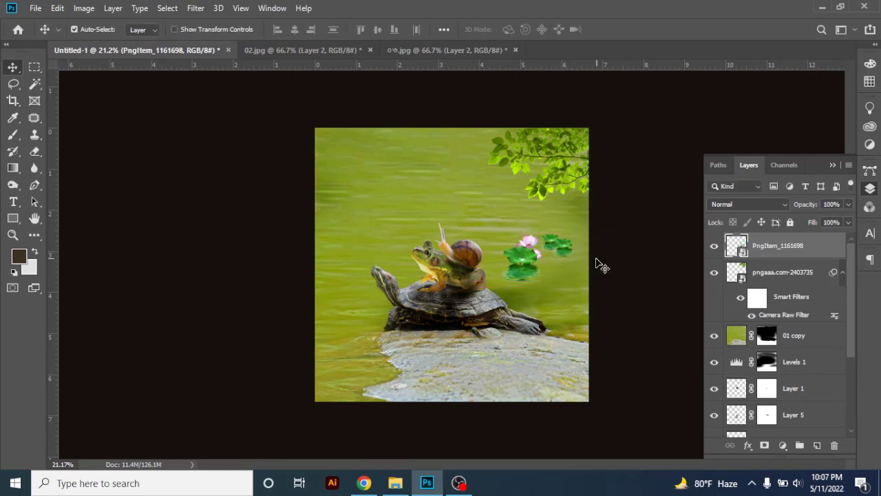
# Keep the lotus layer in Normal mode, scale it to 8.24% and move it onto the water left of the frog
pyautogui.click(732, 211)
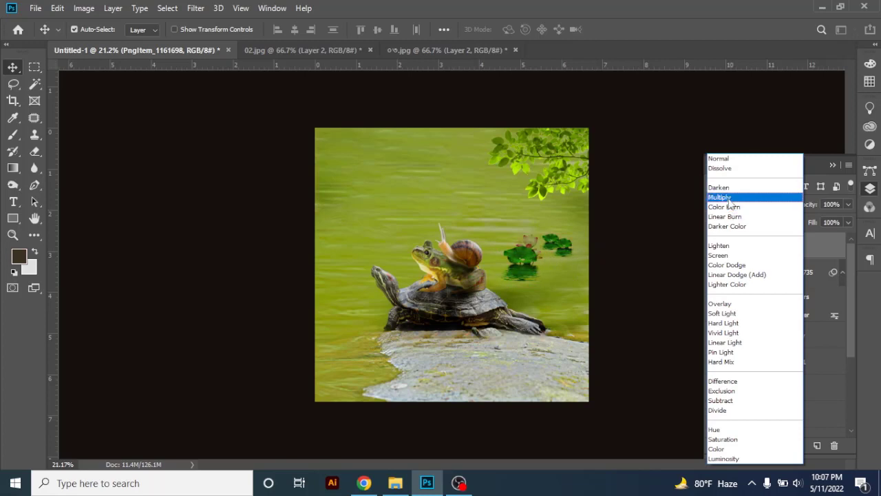
pyautogui.click(718, 159)
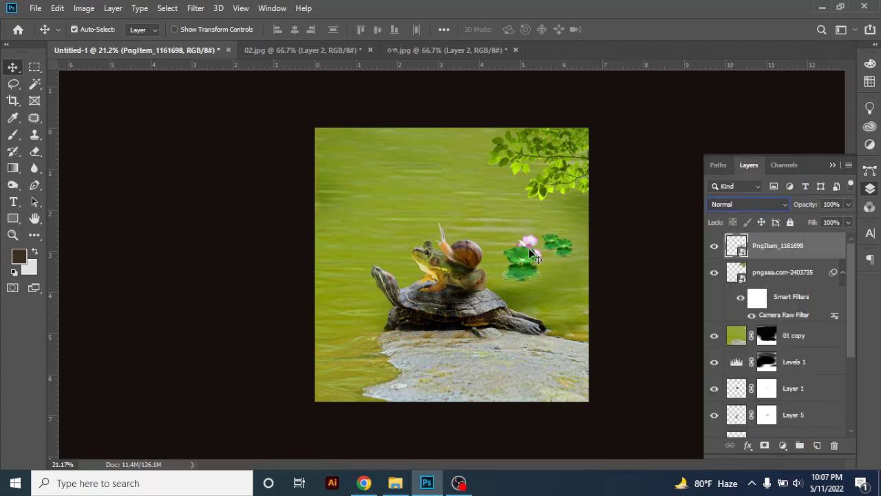
pyautogui.moveTo(530, 253); pyautogui.dragTo(534, 258)
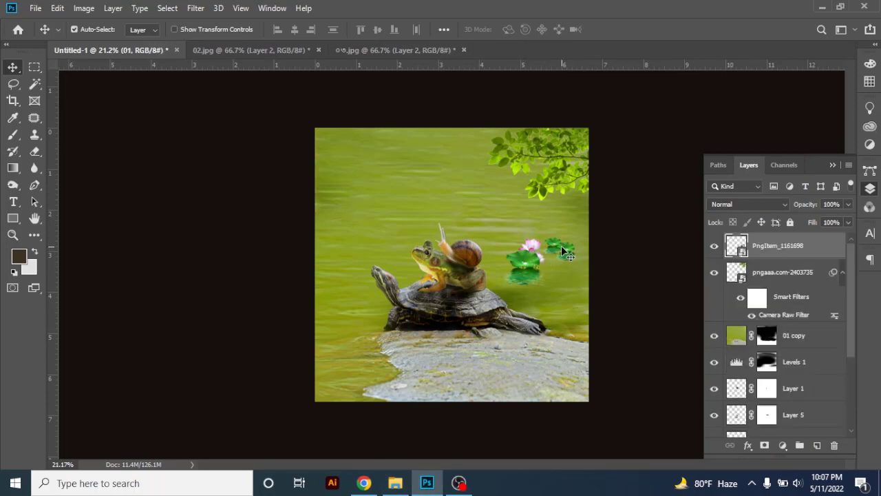
pyautogui.hotkey('ctrl', 't')
pyautogui.moveTo(563, 251); pyautogui.dragTo(406, 225)
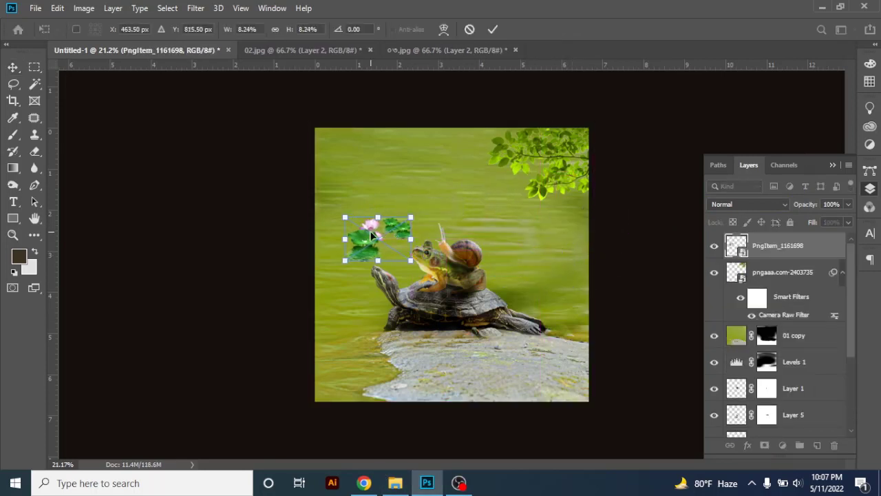
pyautogui.press('Return')
pyautogui.moveTo(366, 246); pyautogui.dragTo(348, 258)
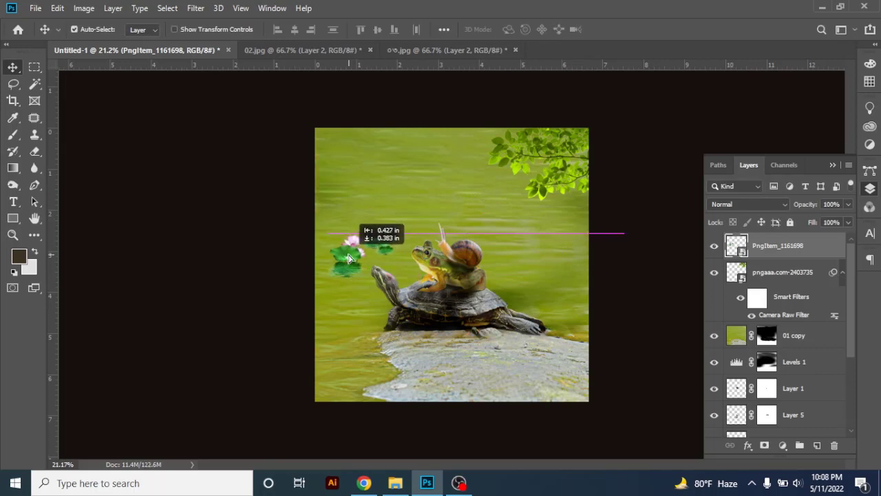
# Select the turtle, frog, snail and rock layers together, try moving them, and undo the move
pyautogui.moveTo(623, 265); pyautogui.dragTo(358, 329)
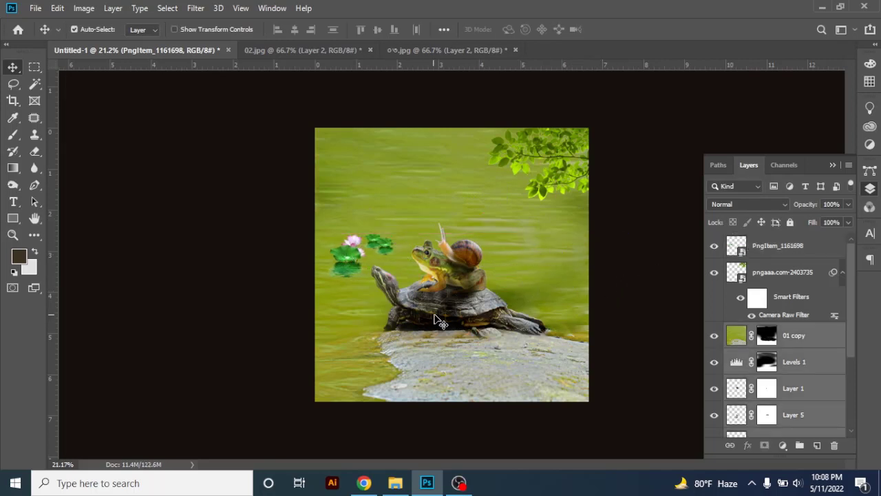
pyautogui.moveTo(433, 310); pyautogui.dragTo(439, 314)
pyautogui.hotkey('ctrl', 'z')
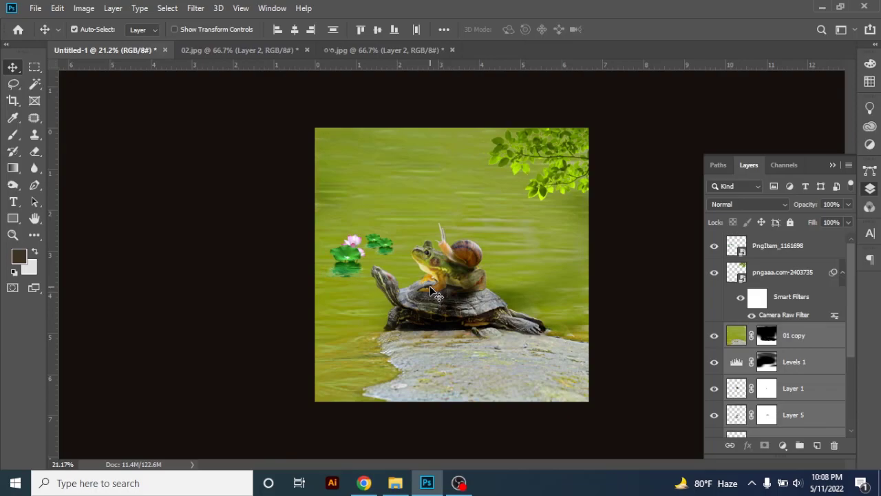
# Switch to File Explorer to bring in the pngegg water image
pyautogui.click(395, 483)
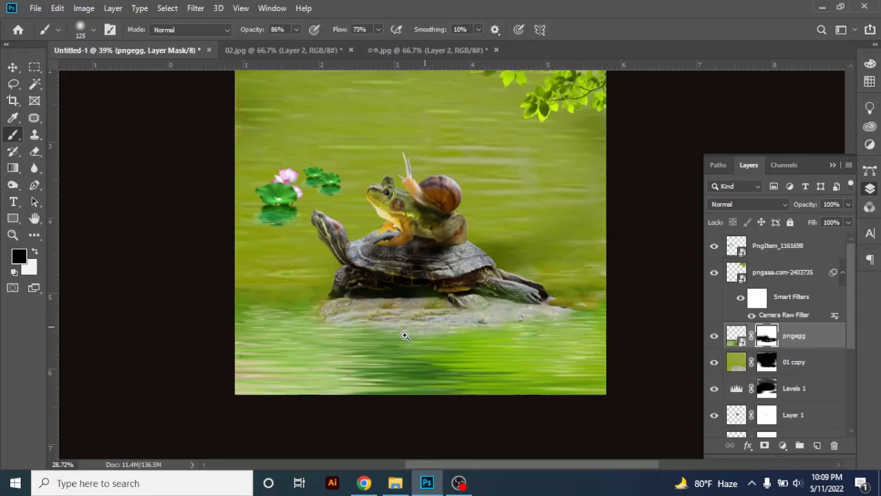
pyautogui.scroll(-2, 454, 335)
pyautogui.keyDown('ctrl'); pyautogui.click(438, 337); pyautogui.keyUp('ctrl')
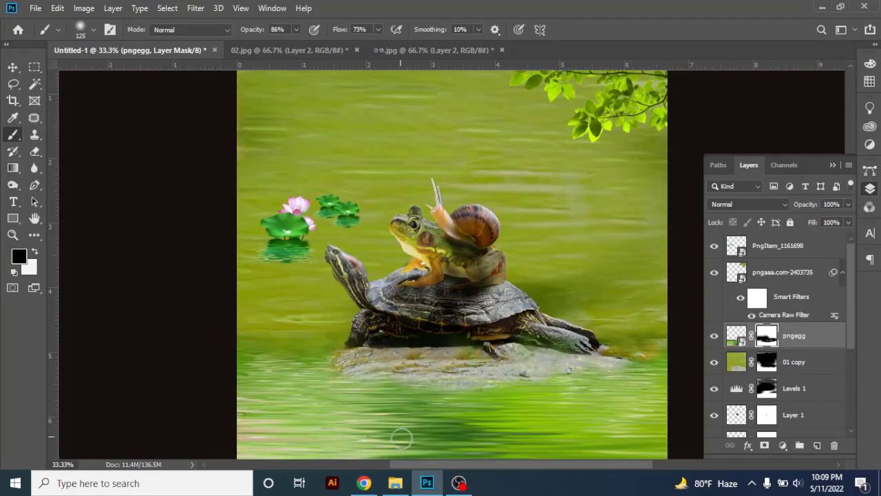
# Pick the green water picture named images in File Explorer, place it over the turtle and enlarge it slightly
pyautogui.click(426, 482)
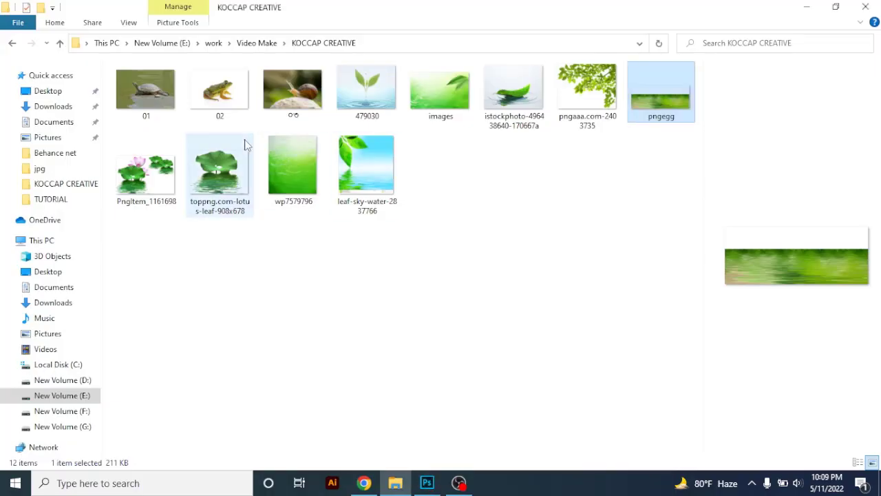
pyautogui.click(344, 93)
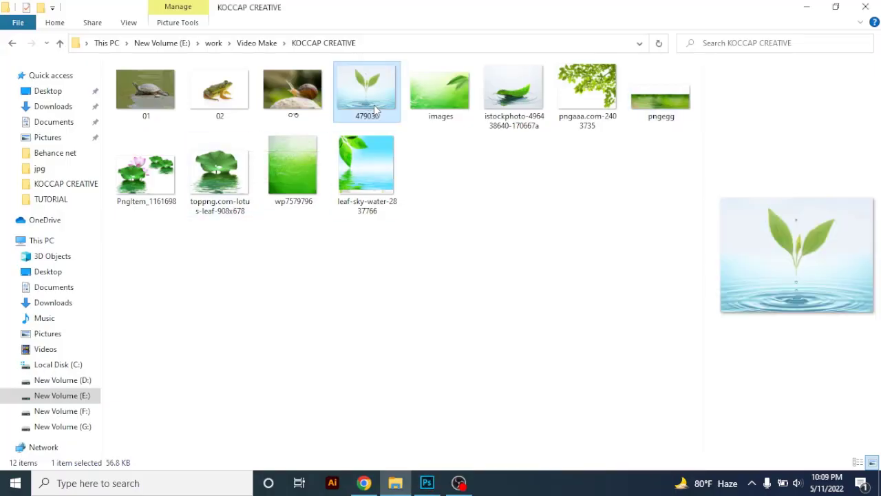
pyautogui.click(433, 110)
pyautogui.click(428, 483)
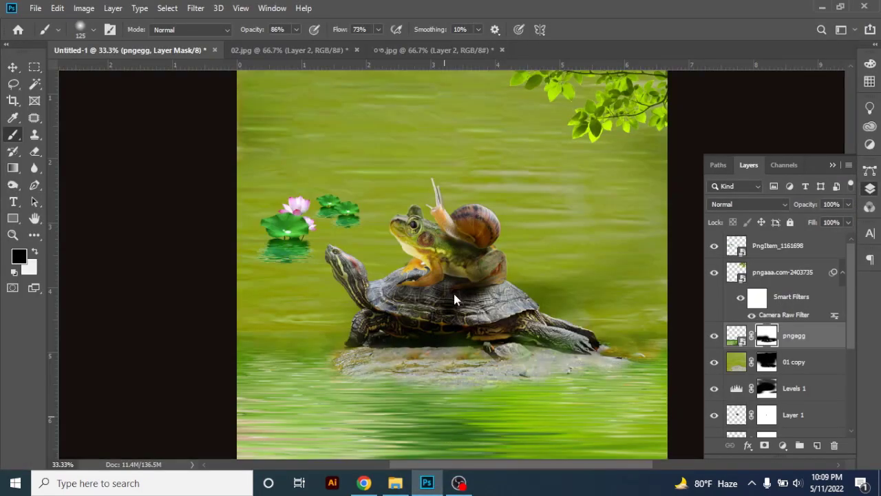
pyautogui.scroll(-1, 464, 293)
pyautogui.moveTo(460, 283); pyautogui.dragTo(421, 213)
pyautogui.moveTo(406, 237); pyautogui.dragTo(394, 255)
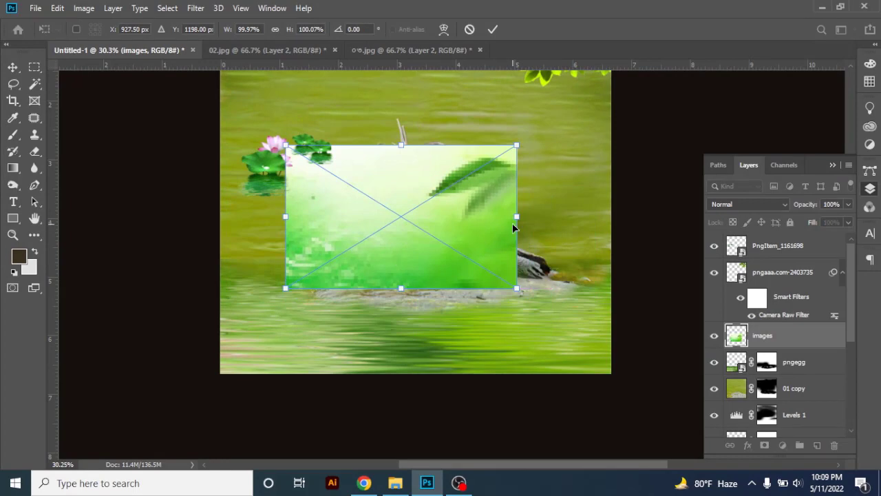
pyautogui.moveTo(516, 217); pyautogui.dragTo(536, 217)
pyautogui.press('Return')
# Try shifting the images picture on the canvas and delete its layer
pyautogui.click(14, 66)
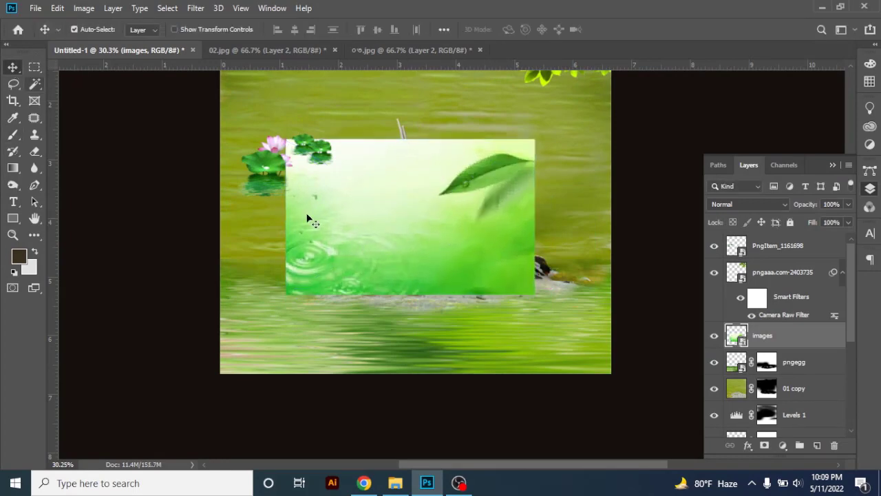
pyautogui.moveTo(373, 245); pyautogui.dragTo(313, 198)
pyautogui.press('Delete')
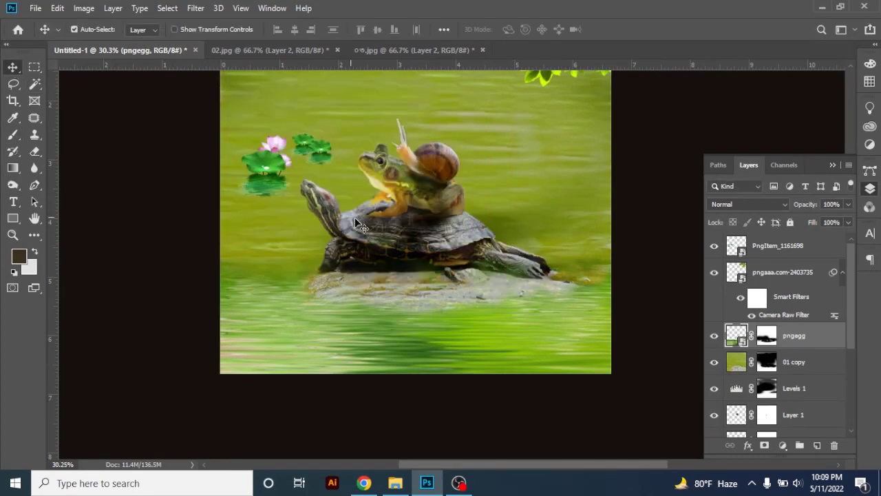
# Place the wp7579796 green water image from File Explorer and stretch it to cover the whole canvas
pyautogui.click(395, 483)
pyautogui.click(296, 177)
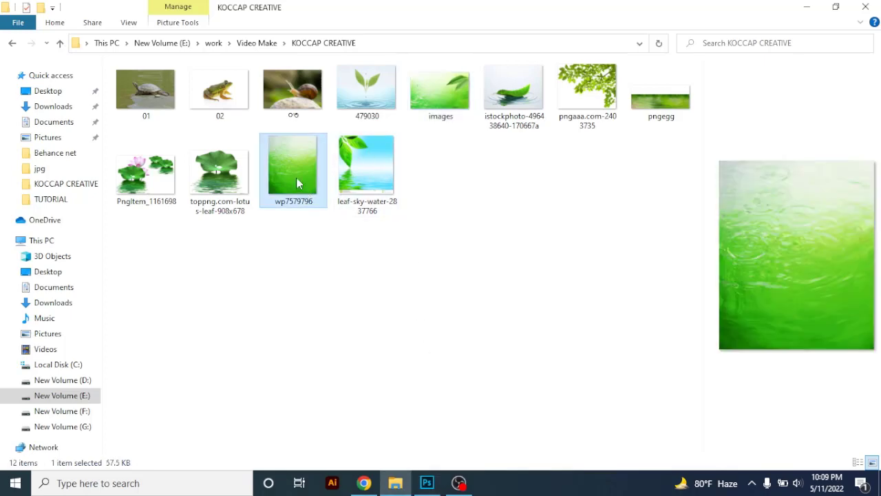
pyautogui.moveTo(411, 466); pyautogui.dragTo(406, 249)
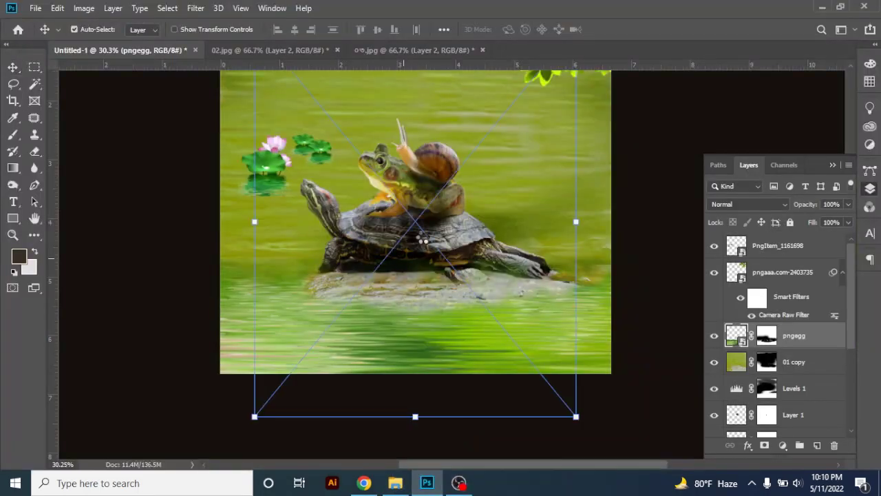
pyautogui.moveTo(451, 203)
pyautogui.mouseDown()
pyautogui.moveTo(449, 181)
pyautogui.moveTo(435, 175)
pyautogui.moveTo(441, 194)
pyautogui.mouseUp()
pyautogui.moveTo(433, 147); pyautogui.dragTo(438, 172)
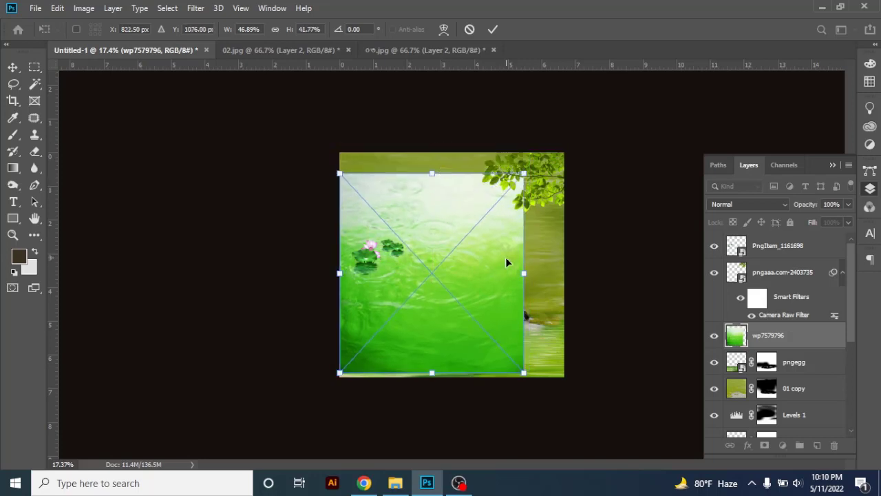
pyautogui.moveTo(509, 257); pyautogui.dragTo(502, 277)
pyautogui.moveTo(525, 155); pyautogui.dragTo(571, 132)
pyautogui.press('Return')
# Move the wp7579796 layer down the stack to directly above the 01 layer, behind the turtle, frog and snail
pyautogui.moveTo(767, 335); pyautogui.dragTo(773, 360)
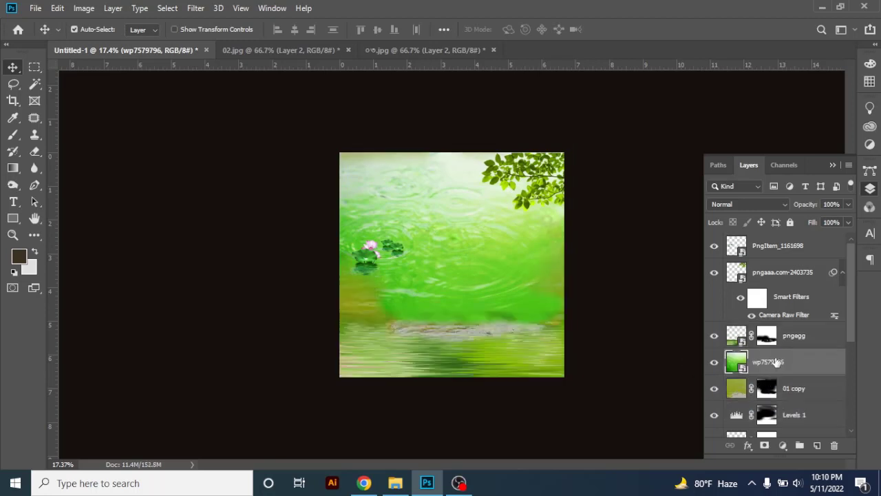
pyautogui.click(713, 366)
pyautogui.click(713, 366)
pyautogui.scroll(-4, 767, 362)
pyautogui.scroll(2, 770, 358)
pyautogui.moveTo(779, 313); pyautogui.dragTo(779, 394)
pyautogui.click(714, 309)
pyautogui.scroll(-5, 748, 349)
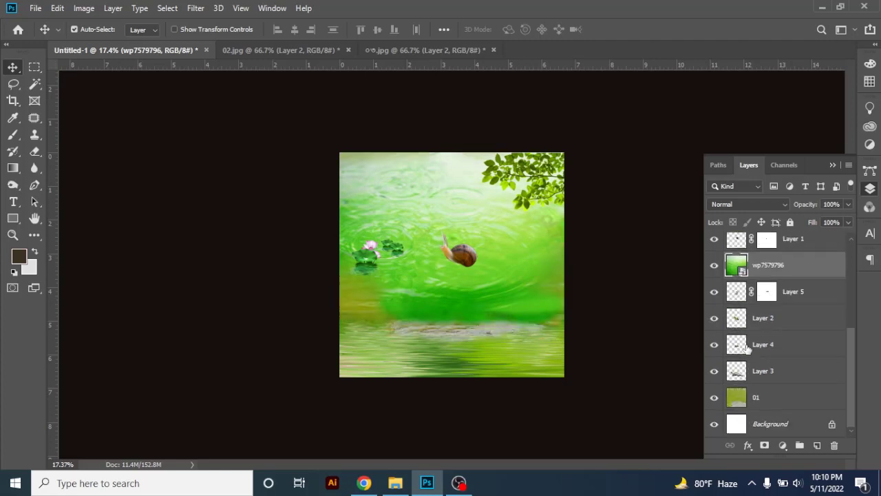
pyautogui.moveTo(773, 274); pyautogui.dragTo(759, 393)
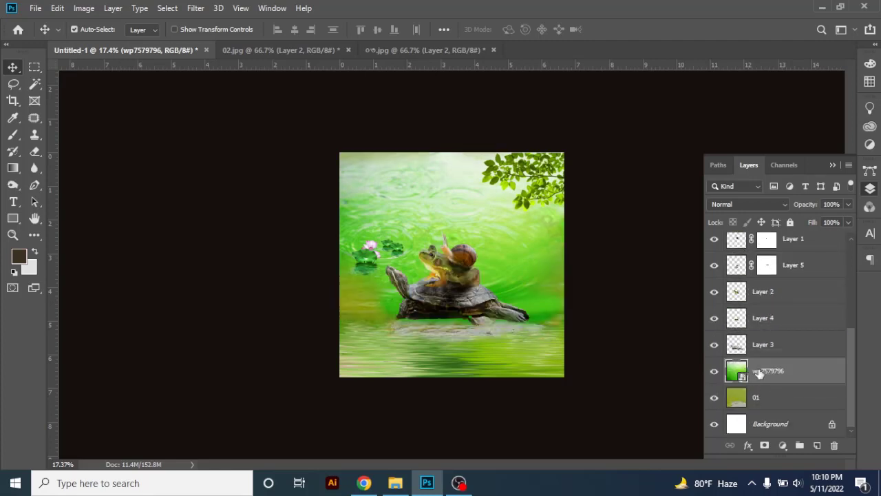
# Adjust the wp7579796 background with a free transform and delete its layer
pyautogui.hotkey('ctrl', 't')
pyautogui.moveTo(444, 189)
pyautogui.mouseDown()
pyautogui.moveTo(446, 237)
pyautogui.moveTo(442, 229)
pyautogui.moveTo(519, 261)
pyautogui.moveTo(447, 223)
pyautogui.moveTo(446, 260)
pyautogui.moveTo(426, 208)
pyautogui.moveTo(446, 188)
pyautogui.mouseUp()
pyautogui.press('Return')
pyautogui.moveTo(792, 370); pyautogui.dragTo(834, 444)
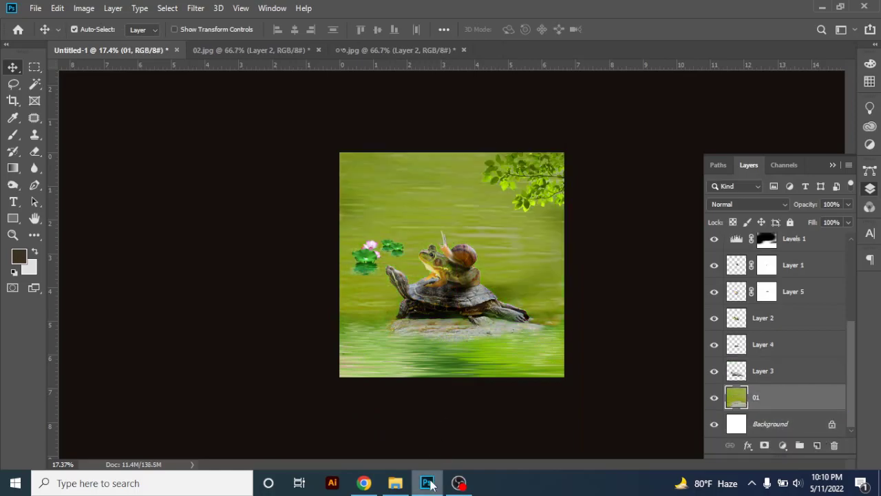
# Switch to File Explorer and place the toppng.com-lotus-leaf-908x678 image just above the 01 layer
pyautogui.click(428, 483)
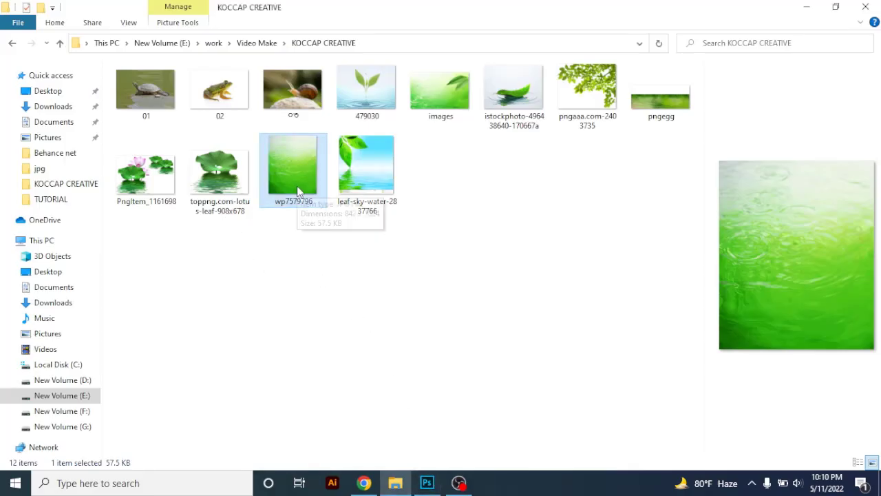
pyautogui.moveTo(219, 172); pyautogui.dragTo(466, 269)
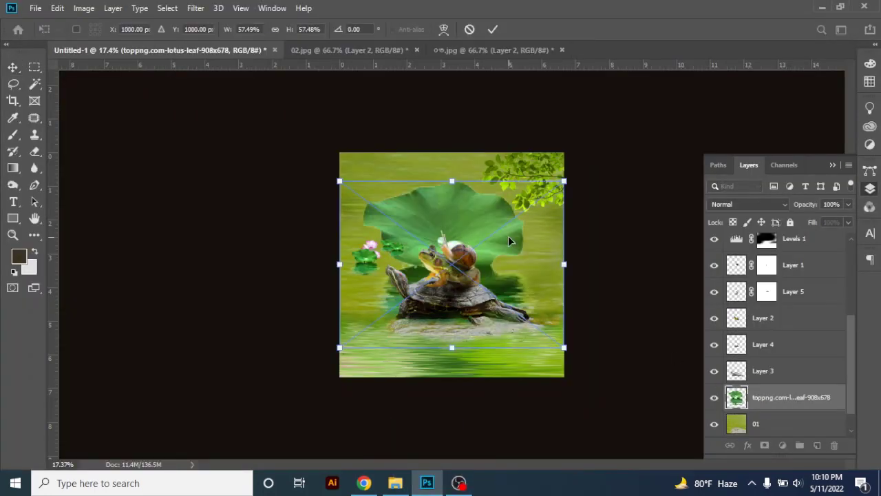
pyautogui.press('Return')
# Raise the large lotus leaf layer above the branch layer and lower the leaf in front of the turtle
pyautogui.moveTo(771, 398); pyautogui.dragTo(770, 252)
pyautogui.moveTo(461, 262)
pyautogui.mouseDown()
pyautogui.moveTo(461, 306)
pyautogui.moveTo(460, 279)
pyautogui.mouseUp()
pyautogui.hotkey('ctrl', ']')
pyautogui.hotkey('ctrl', ']')
pyautogui.hotkey('ctrl', ']')
pyautogui.hotkey('ctrl', ']')
# Scale the large lotus leaf to 43.72% and position it over the turtle and rock
pyautogui.hotkey('ctrl', 't')
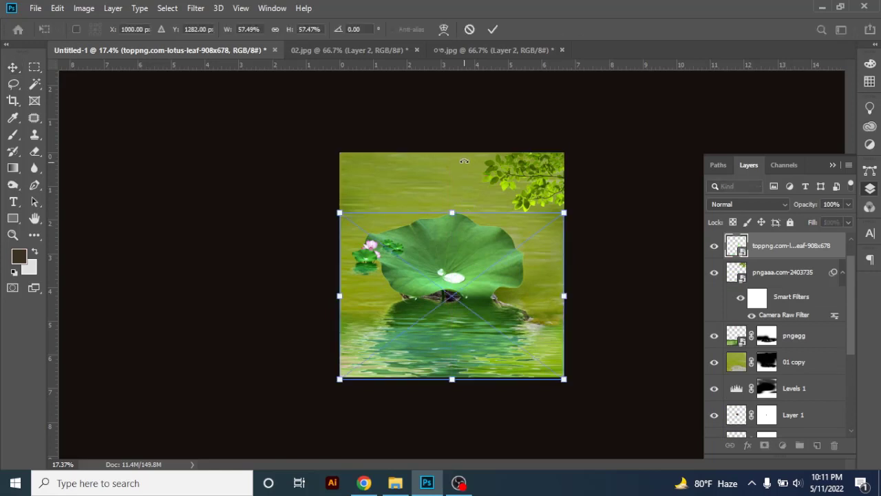
pyautogui.moveTo(452, 213); pyautogui.dragTo(457, 252)
pyautogui.moveTo(468, 310); pyautogui.dragTo(462, 316)
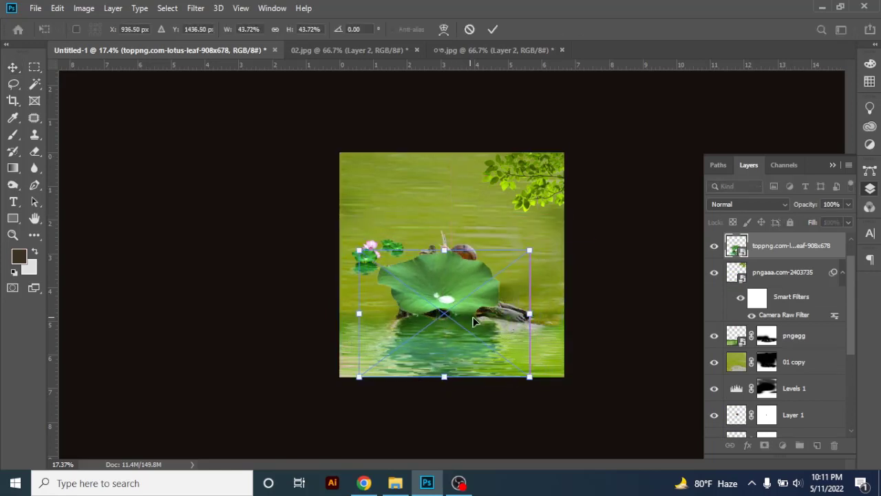
pyautogui.doubleClick(481, 323)
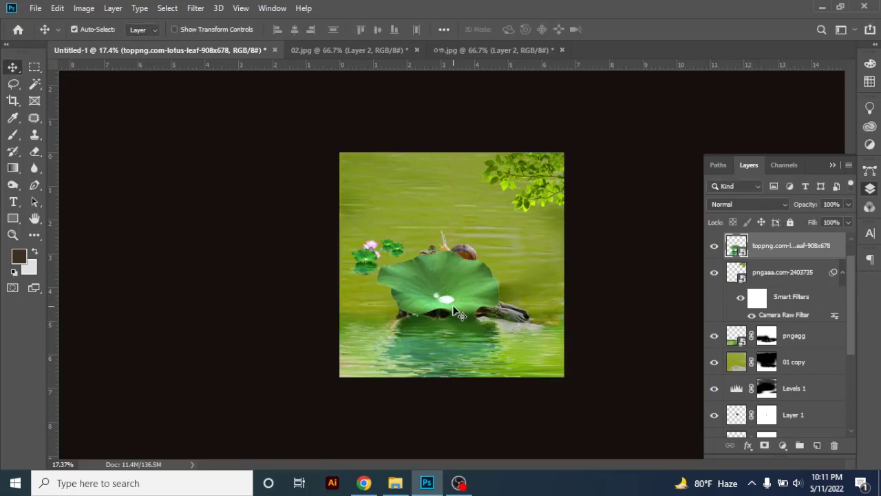
# Add a layer mask to the large lotus leaf and paint away the leaf over the turtle, frog and rock with a 1000 px soft brush
pyautogui.click(764, 445)
pyautogui.click(13, 117)
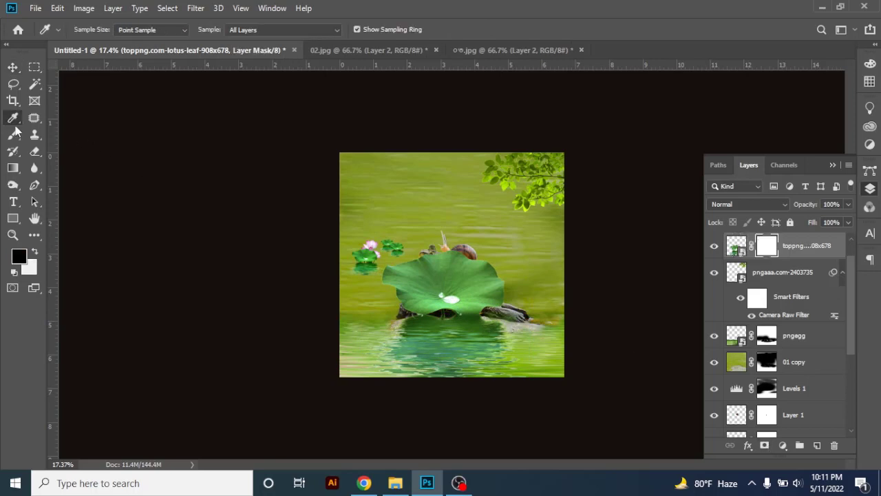
pyautogui.click(13, 134)
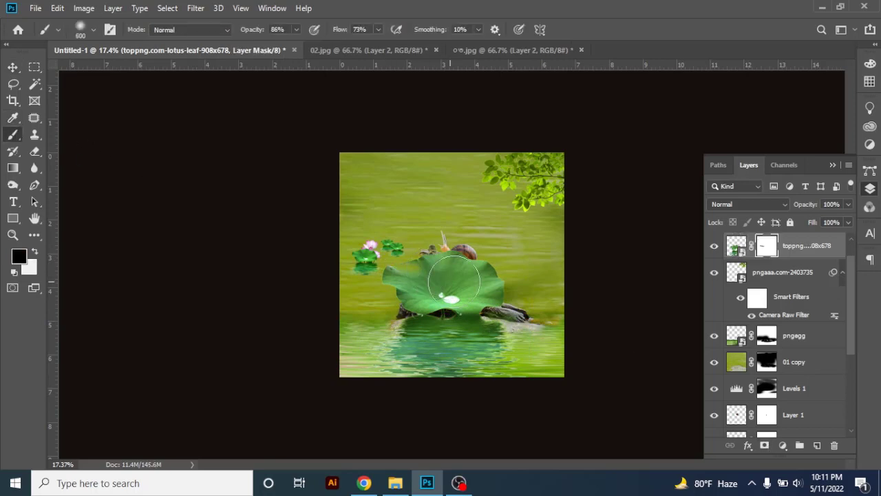
pyautogui.press(']')
pyautogui.press(']')
pyautogui.press(']')
pyautogui.press(']')
pyautogui.moveTo(372, 281)
pyautogui.mouseDown()
pyautogui.moveTo(499, 268)
pyautogui.moveTo(456, 266)
pyautogui.moveTo(474, 280)
pyautogui.mouseUp()
pyautogui.moveTo(456, 345); pyautogui.dragTo(445, 357)
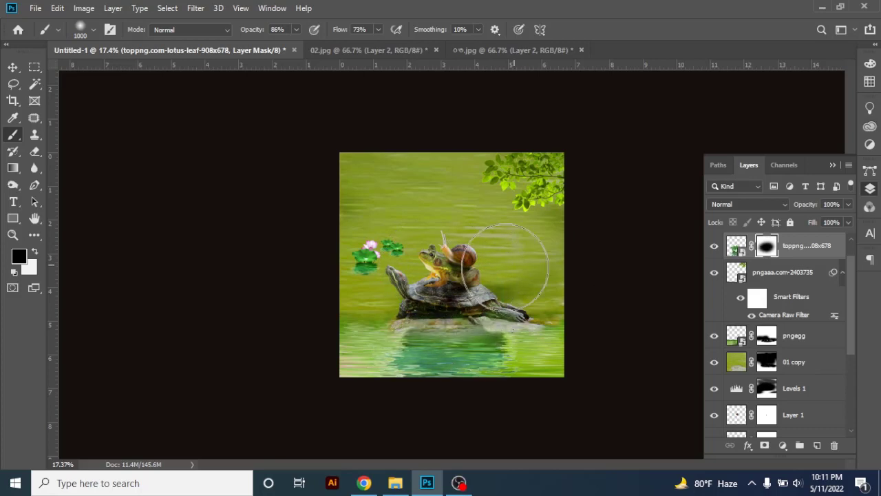
pyautogui.moveTo(507, 265)
pyautogui.mouseDown()
pyautogui.moveTo(546, 268)
pyautogui.moveTo(495, 272)
pyautogui.mouseUp()
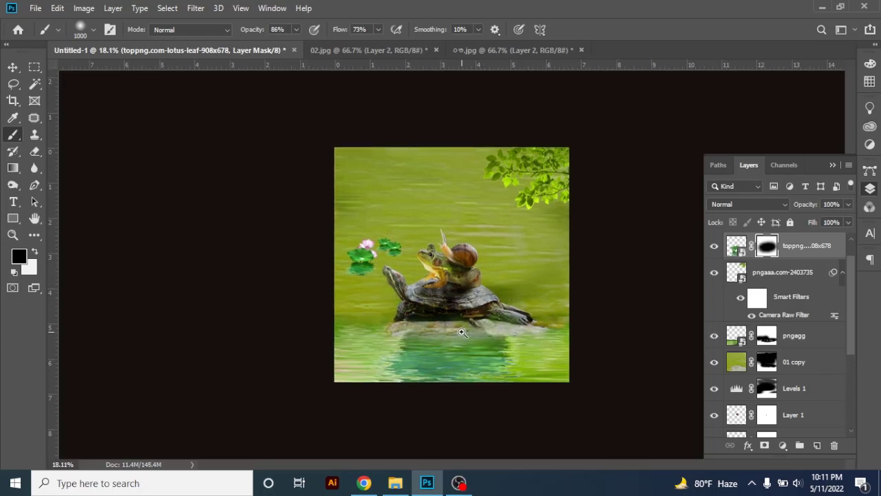
# Stretch the masked lotus leaf layer to 125.25% width and set its blend mode to Multiply
pyautogui.hotkey('ctrl', '+')
pyautogui.click(13, 67)
pyautogui.hotkey('ctrl', 't')
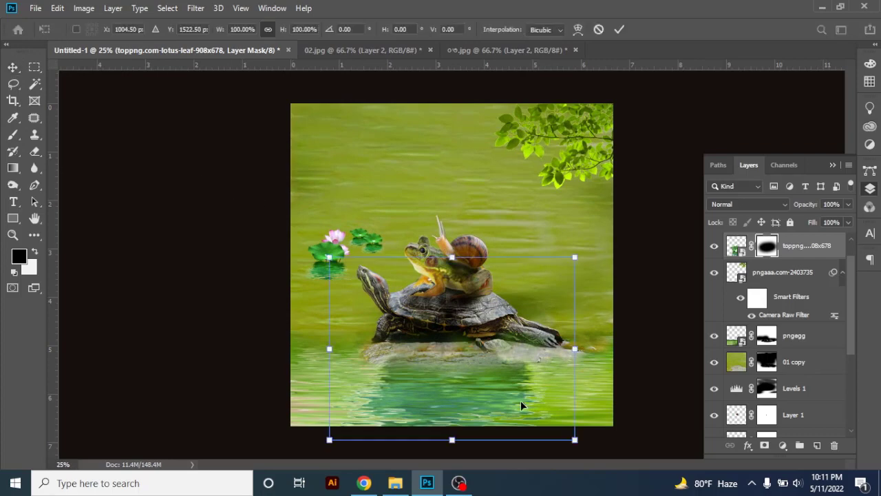
pyautogui.moveTo(574, 348); pyautogui.dragTo(603, 349)
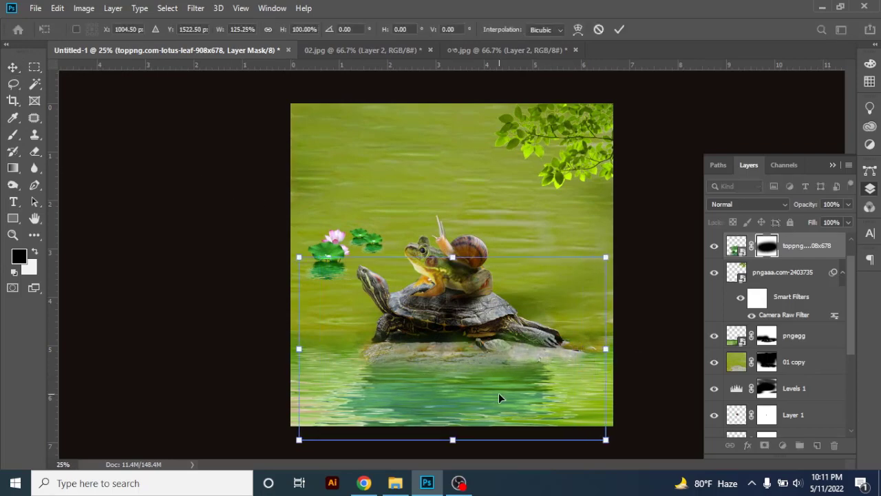
pyautogui.press('Return')
pyautogui.hotkey('ctrl', '+')
pyautogui.click(748, 204)
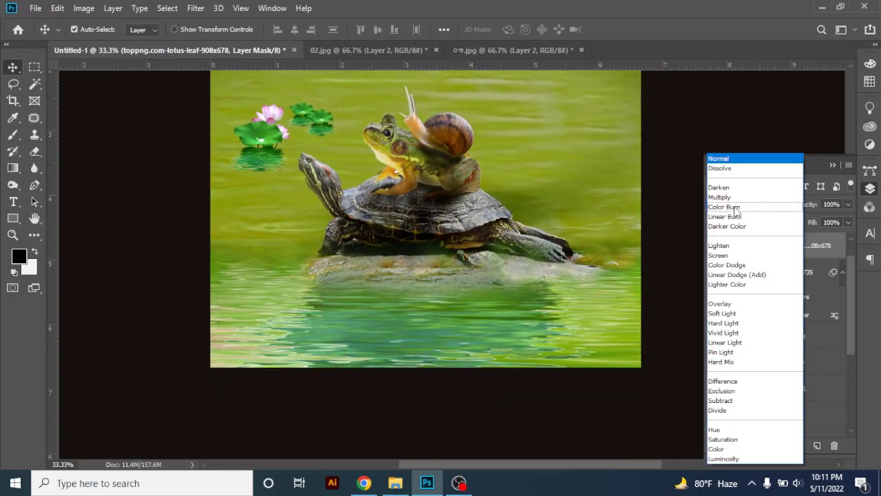
pyautogui.click(728, 198)
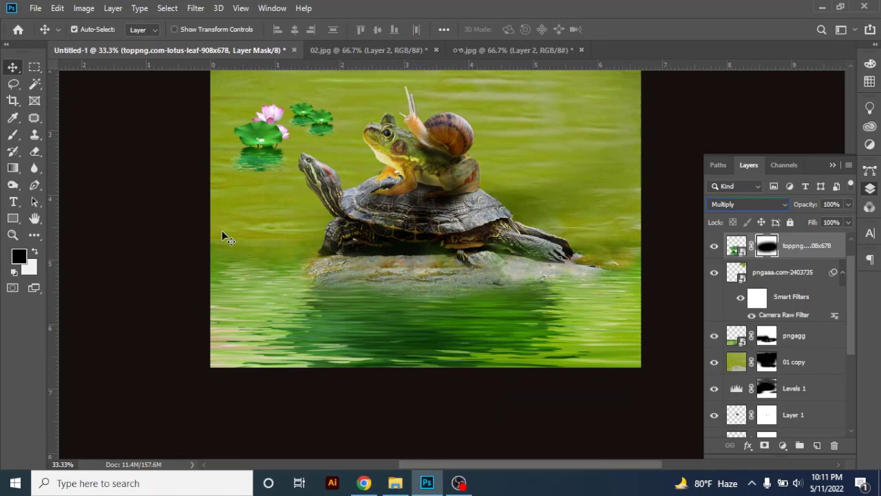
# Touch up the lotus leaf mask along the left side of the water and lower the layer's opacity to 57%
pyautogui.click(18, 135)
pyautogui.moveTo(232, 283); pyautogui.dragTo(228, 305)
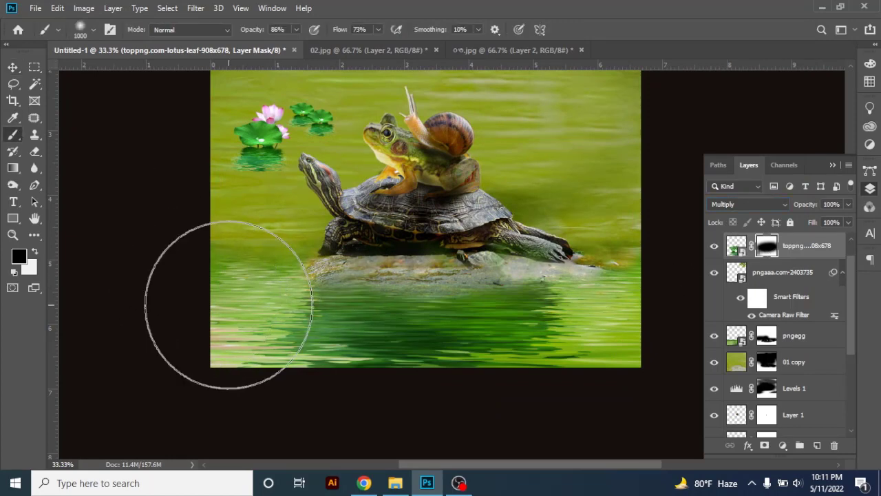
pyautogui.press('[')
pyautogui.press('[')
pyautogui.press('[')
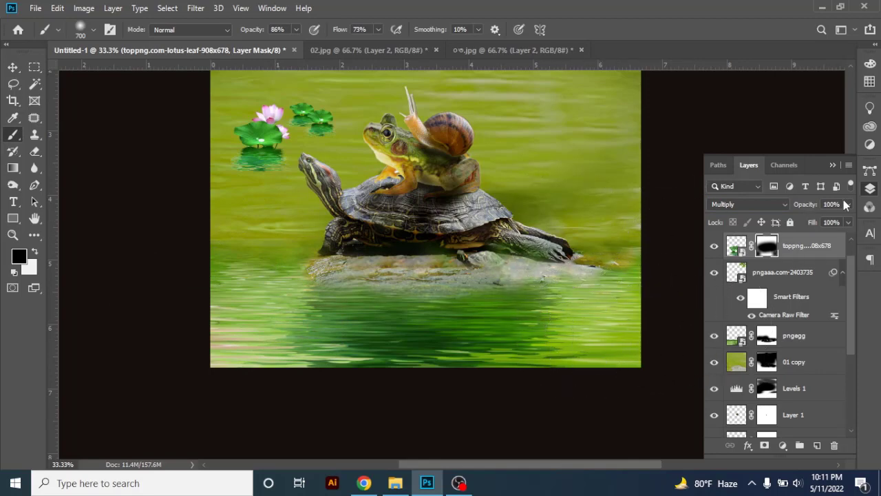
pyautogui.moveTo(830, 220); pyautogui.dragTo(824, 221)
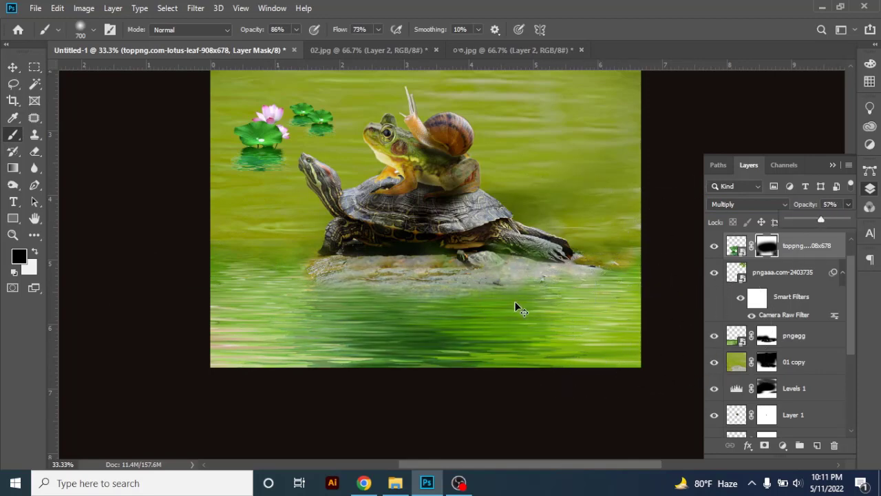
# Duplicate the leafy branch layer pngaaa.com-2403735 and move the copy straight down, beside the snail
pyautogui.scroll(-3, 521, 309)
pyautogui.click(13, 84)
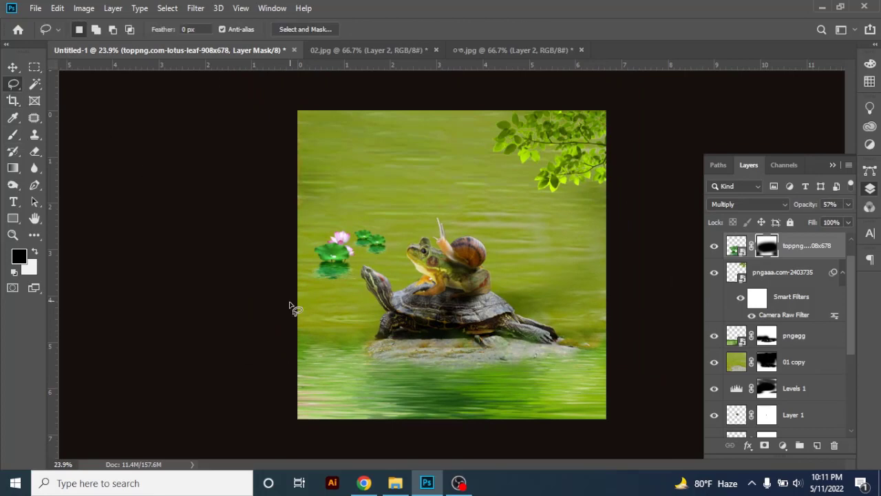
pyautogui.click(17, 70)
pyautogui.scroll(2, 348, 249)
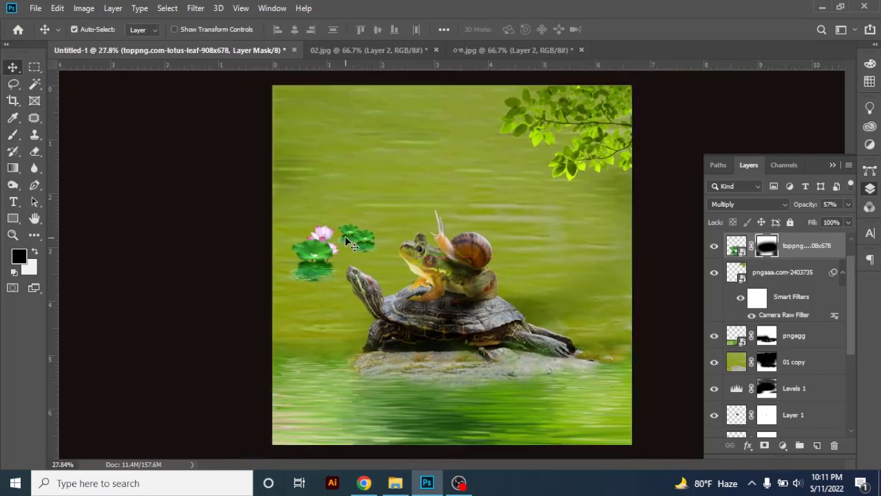
pyautogui.click(313, 251)
pyautogui.click(580, 126)
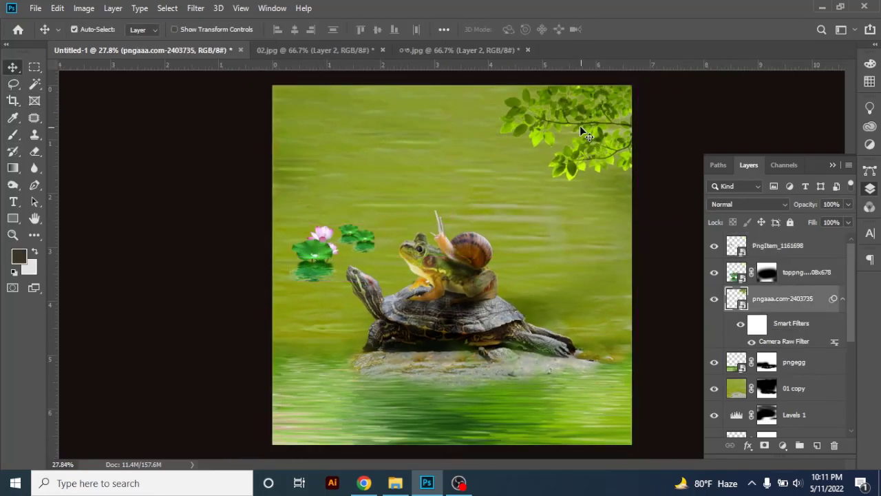
pyautogui.moveTo(783, 298); pyautogui.dragTo(817, 445)
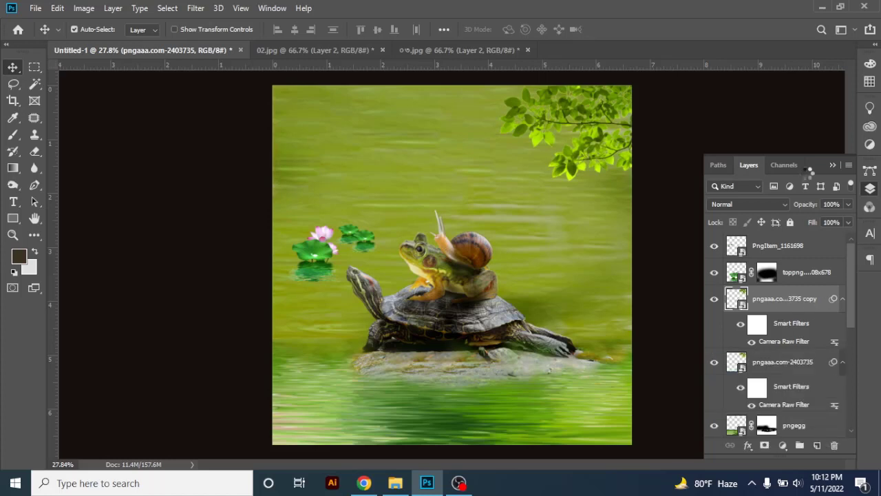
pyautogui.moveTo(820, 166); pyautogui.dragTo(764, 128)
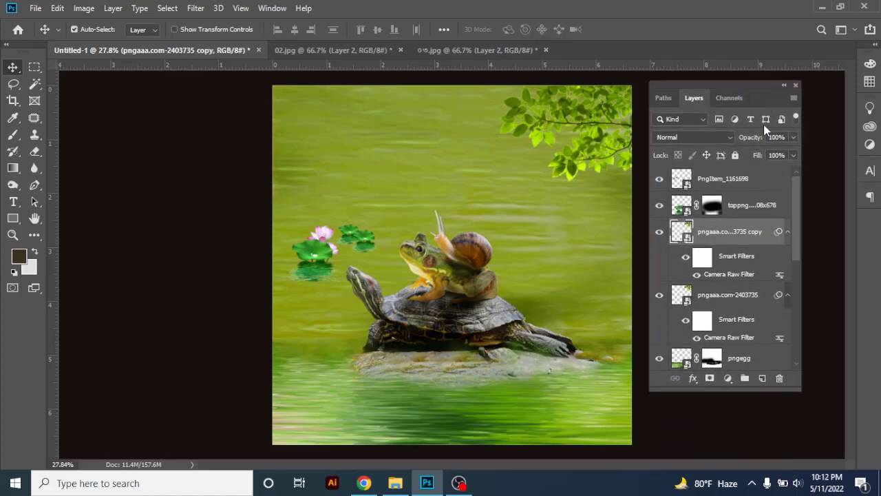
pyautogui.moveTo(628, 195); pyautogui.dragTo(625, 291)
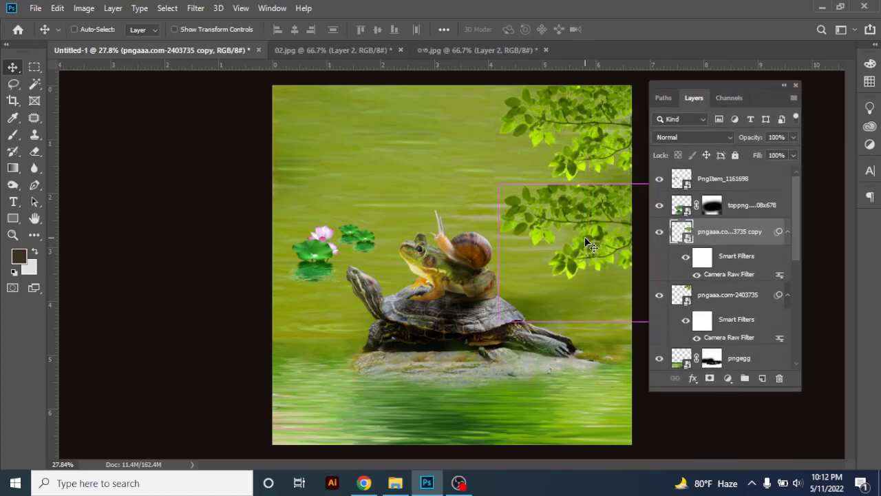
# Flip the branch copy vertically, scale it down to about 23%, and place it above the turtle's tail as a reflection
pyautogui.hotkey('ctrl', 't')
pyautogui.rightClick(586, 185)
pyautogui.click(620, 345)
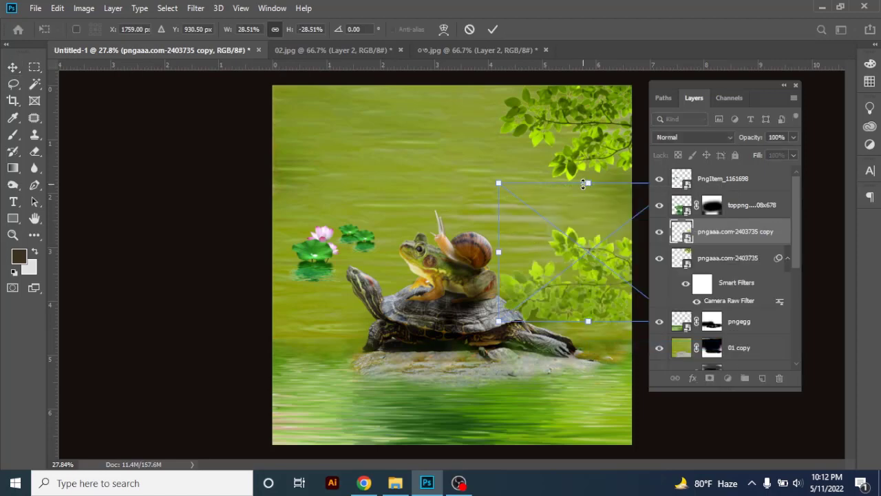
pyautogui.moveTo(583, 185); pyautogui.dragTo(587, 208)
pyautogui.moveTo(597, 266); pyautogui.dragTo(598, 247)
pyautogui.press('Return')
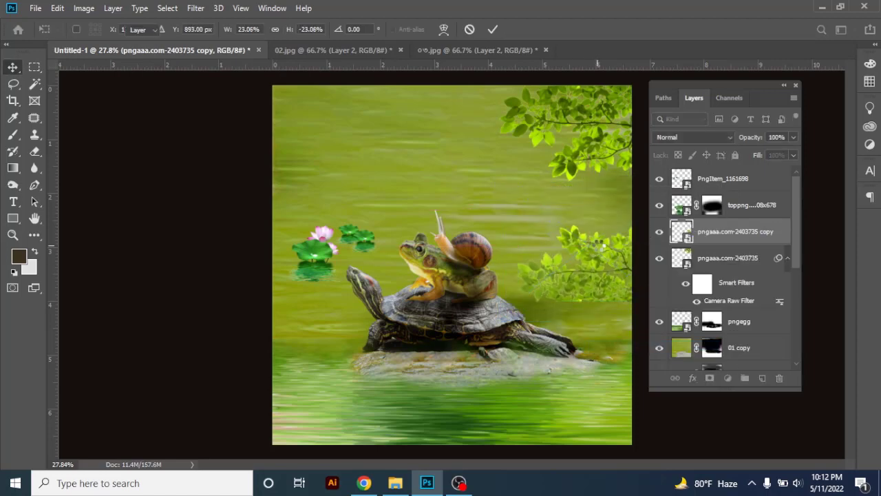
# Set the branch copy to Multiply and fade its lower part on a new layer mask with a soft black brush
pyautogui.click(682, 138)
pyautogui.click(665, 186)
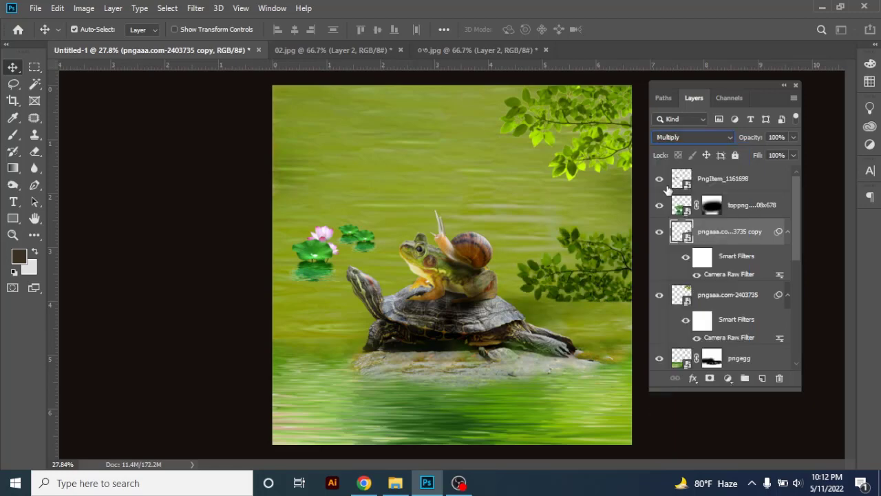
pyautogui.click(709, 379)
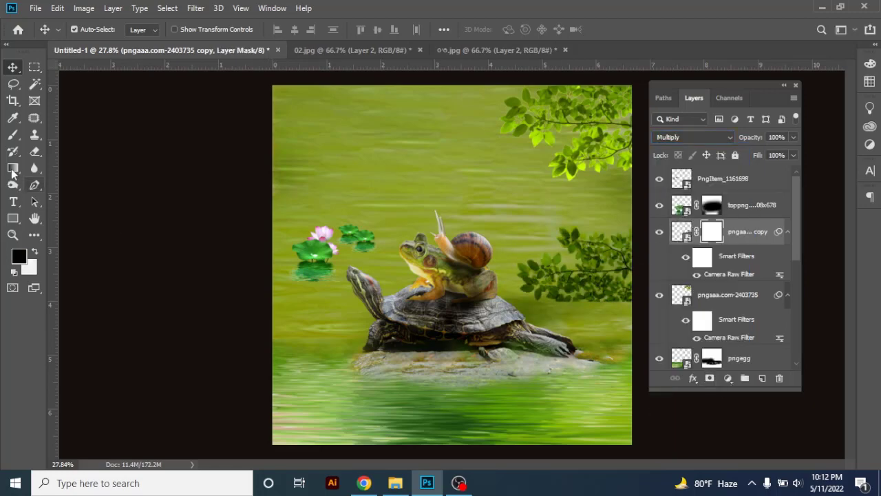
pyautogui.click(12, 135)
pyautogui.moveTo(570, 308)
pyautogui.mouseDown()
pyautogui.moveTo(665, 325)
pyautogui.moveTo(613, 337)
pyautogui.mouseUp()
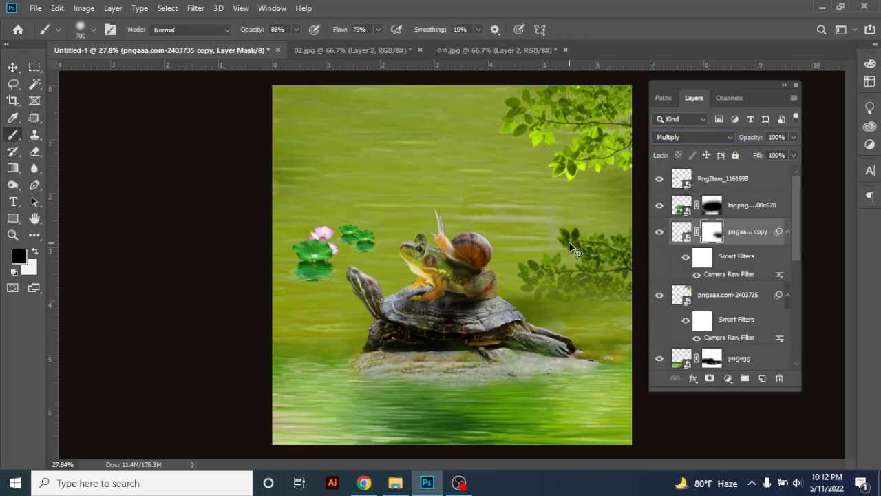
# Skew and flatten the branch reflection to 107.05% width and 76.24% height, rotated -1.18°, and place it at the water's right edge
pyautogui.hotkey('ctrl', 't')
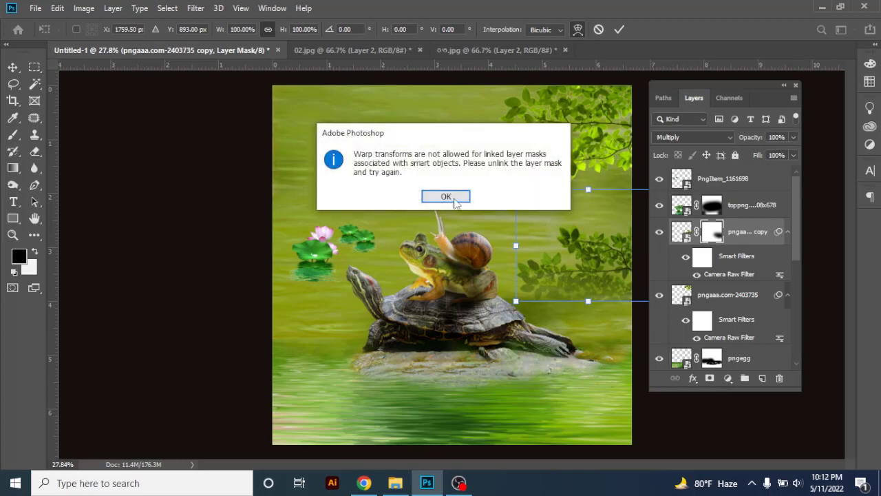
pyautogui.click(452, 199)
pyautogui.moveTo(521, 190); pyautogui.dragTo(624, 217)
pyautogui.moveTo(587, 322); pyautogui.dragTo(589, 295)
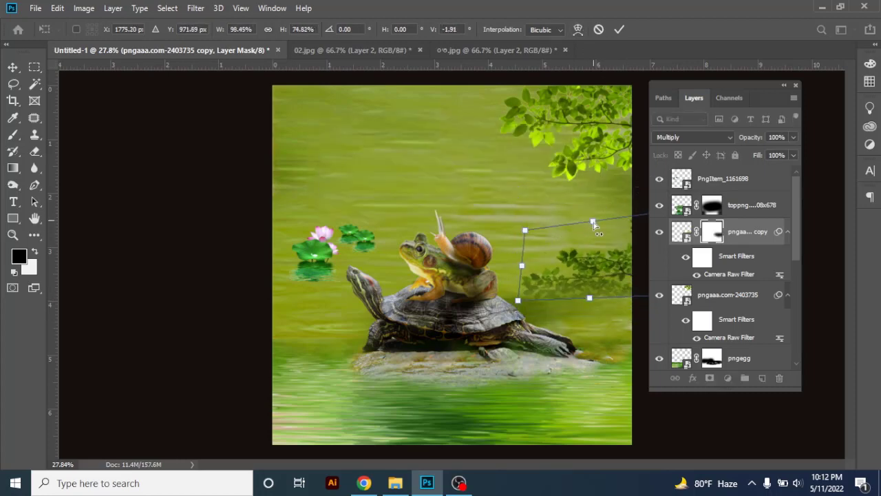
pyautogui.moveTo(593, 222); pyautogui.dragTo(595, 255)
pyautogui.moveTo(525, 233); pyautogui.dragTo(581, 217)
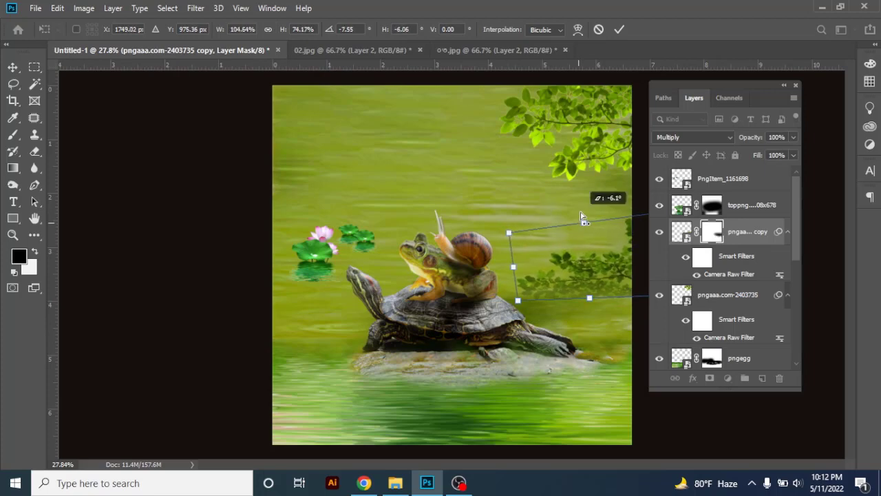
pyautogui.moveTo(590, 301); pyautogui.dragTo(601, 304)
pyautogui.moveTo(509, 235); pyautogui.dragTo(505, 216)
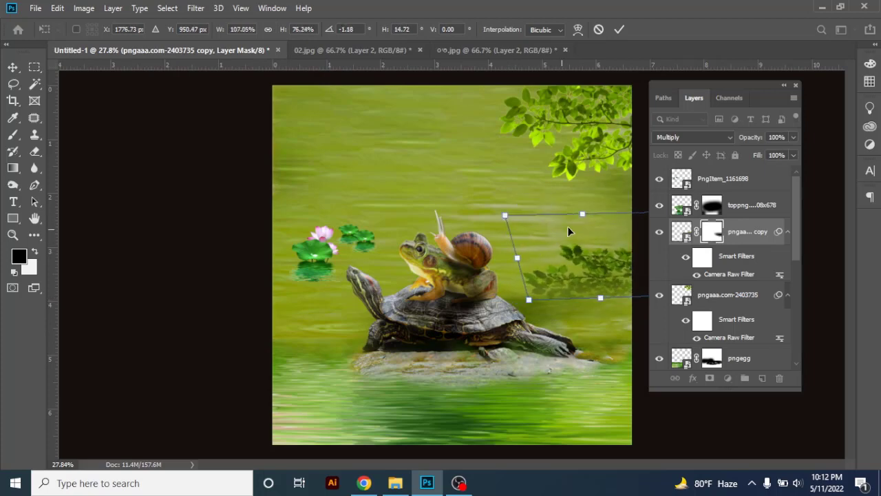
pyautogui.moveTo(584, 257); pyautogui.dragTo(579, 253)
pyautogui.press('Return')
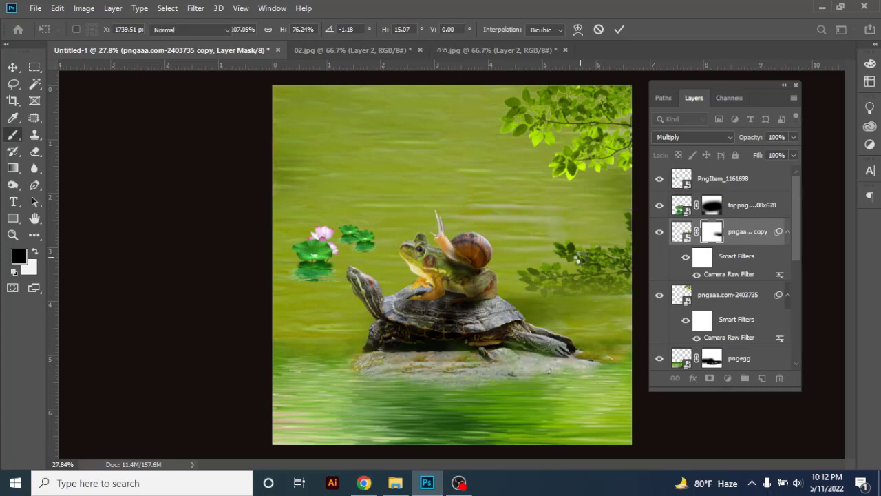
# Try to warp the branch reflection from within a free transform
pyautogui.click(12, 67)
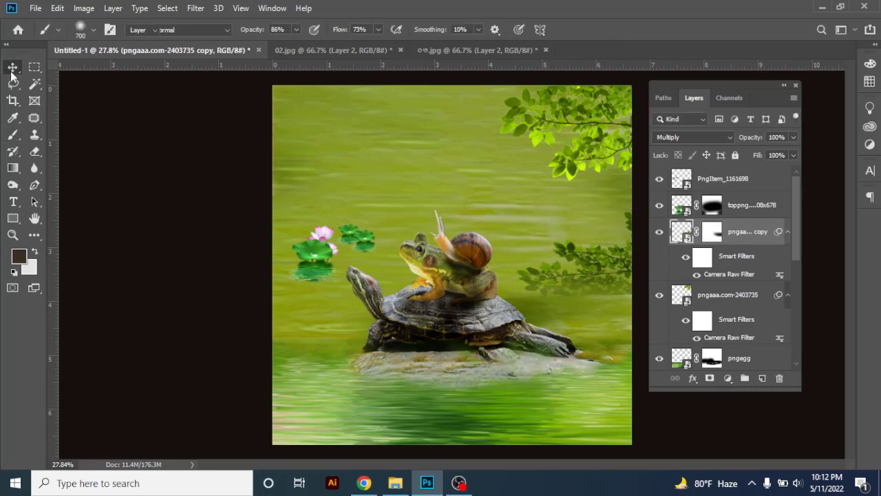
pyautogui.hotkey('ctrl', 't')
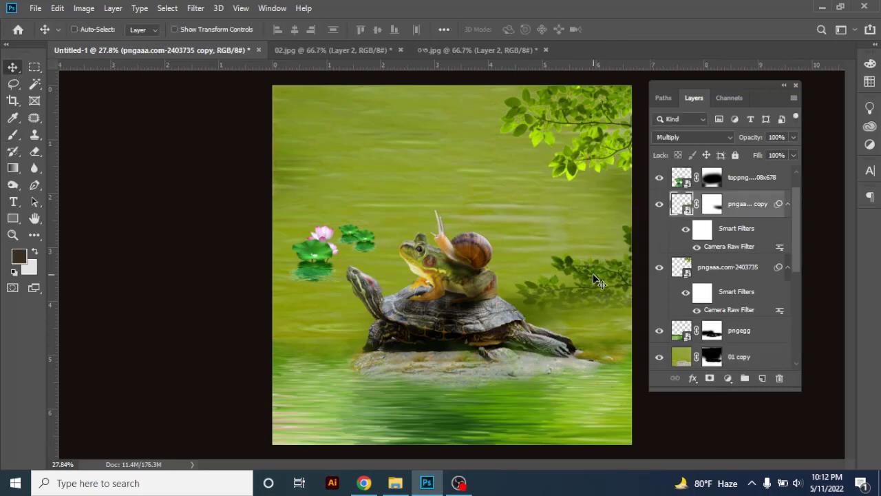
pyautogui.click(576, 31)
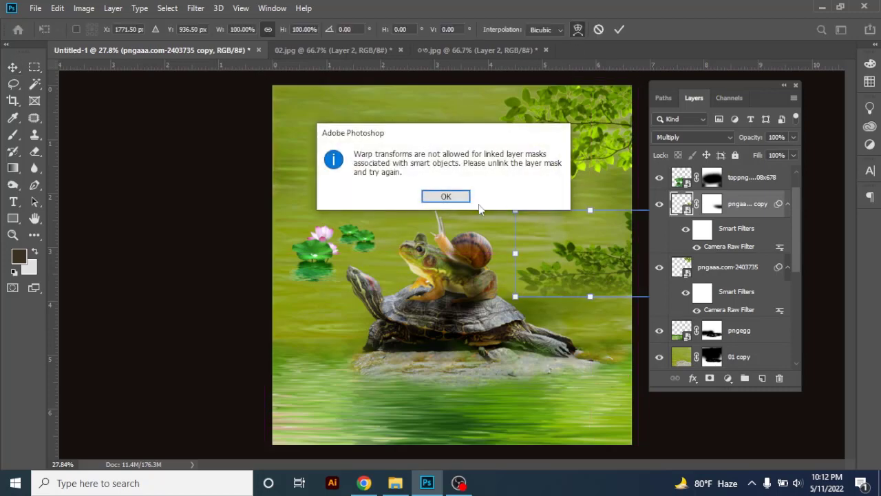
pyautogui.press('Return')
pyautogui.press('Escape')
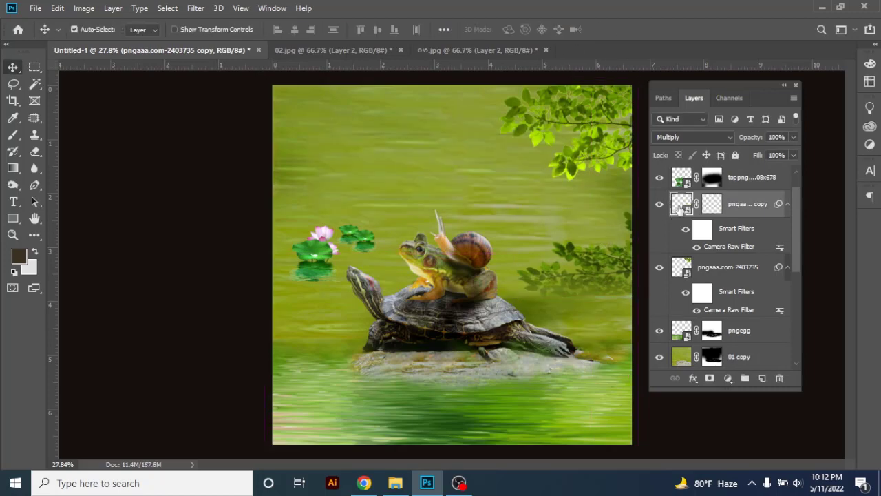
pyautogui.hotkey('ctrl', 't')
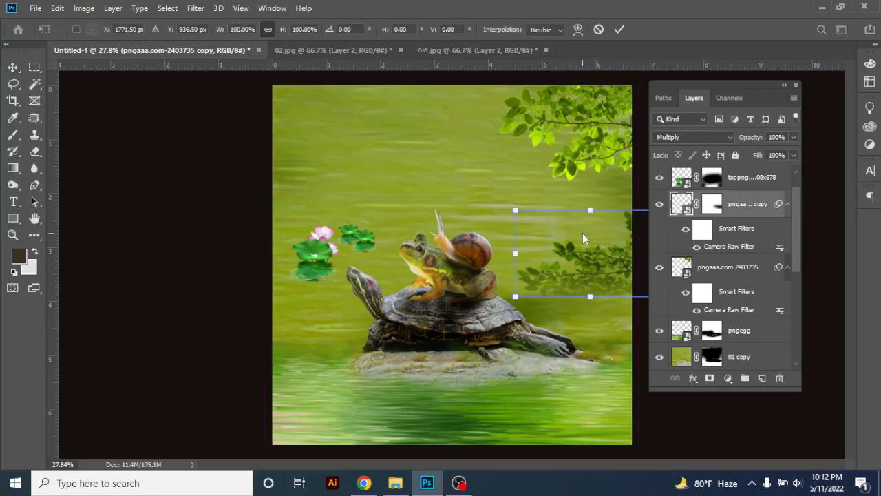
pyautogui.rightClick(582, 234)
pyautogui.click(572, 34)
pyautogui.click(578, 31)
pyautogui.click(446, 196)
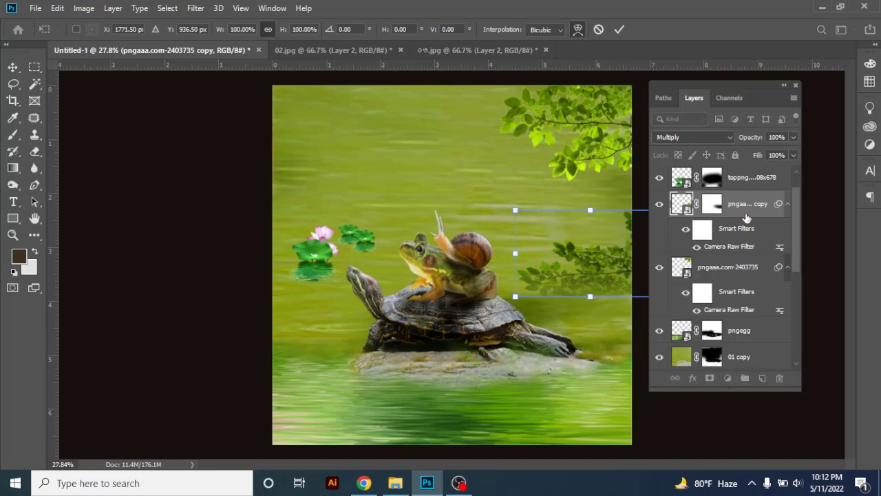
pyautogui.press('Escape')
# Rasterize the branch copy layer while keeping its layer mask
pyautogui.rightClick(718, 202)
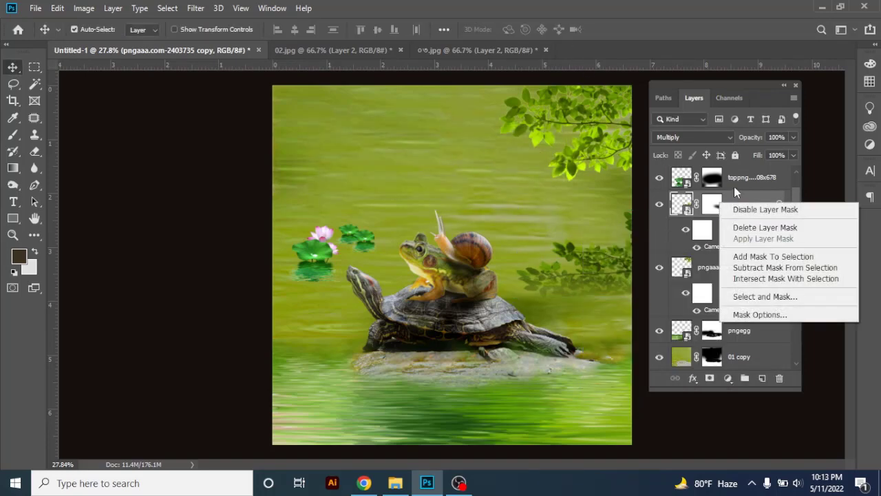
pyautogui.press('Escape')
pyautogui.rightClick(735, 205)
pyautogui.click(619, 230)
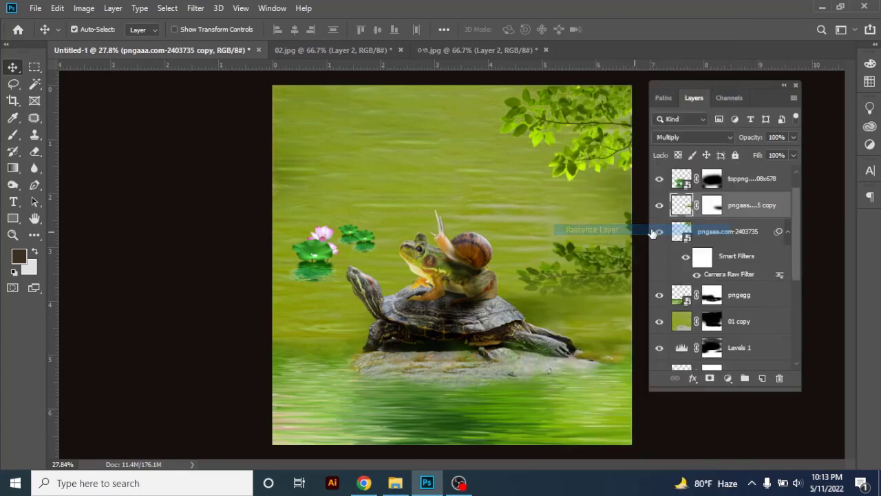
# Warp the branch reflection in a free transform, pulling its upper-left corner inward and bowing its lower edge downward
pyautogui.rightClick(734, 208)
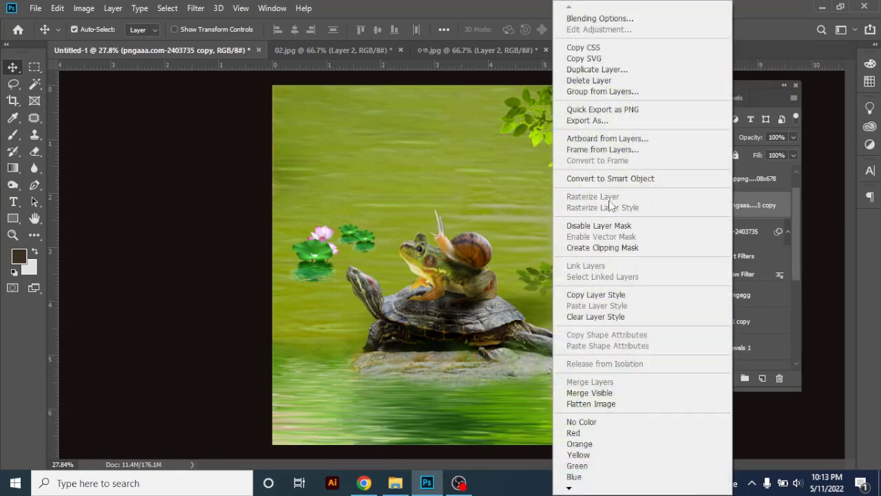
pyautogui.click(737, 205)
pyautogui.hotkey('ctrl', 't')
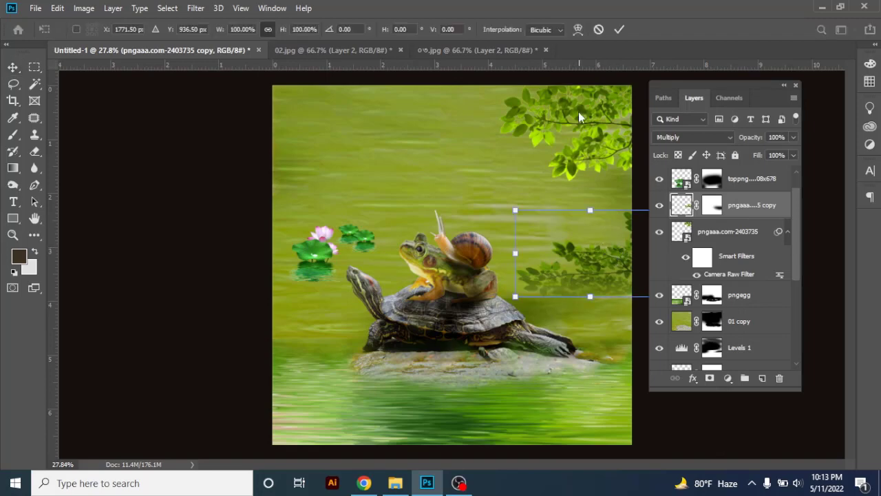
pyautogui.click(577, 29)
pyautogui.moveTo(579, 249); pyautogui.dragTo(626, 247)
pyautogui.moveTo(578, 298); pyautogui.dragTo(592, 316)
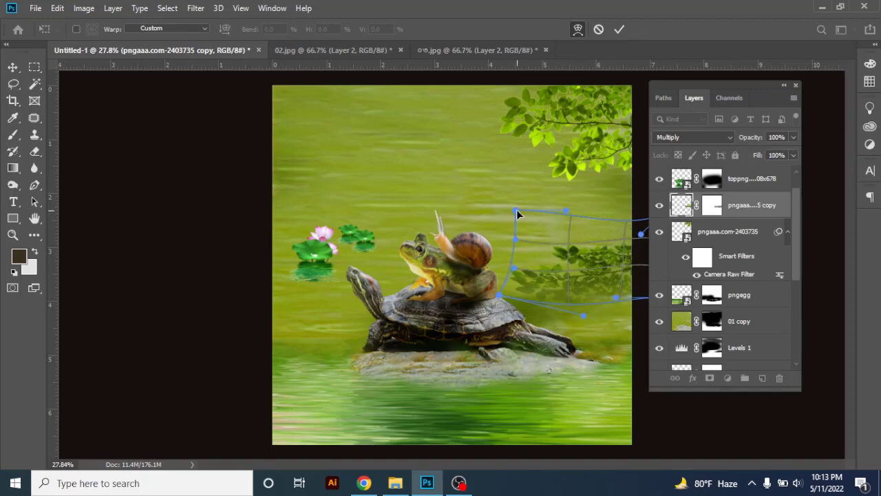
pyautogui.moveTo(517, 210); pyautogui.dragTo(532, 229)
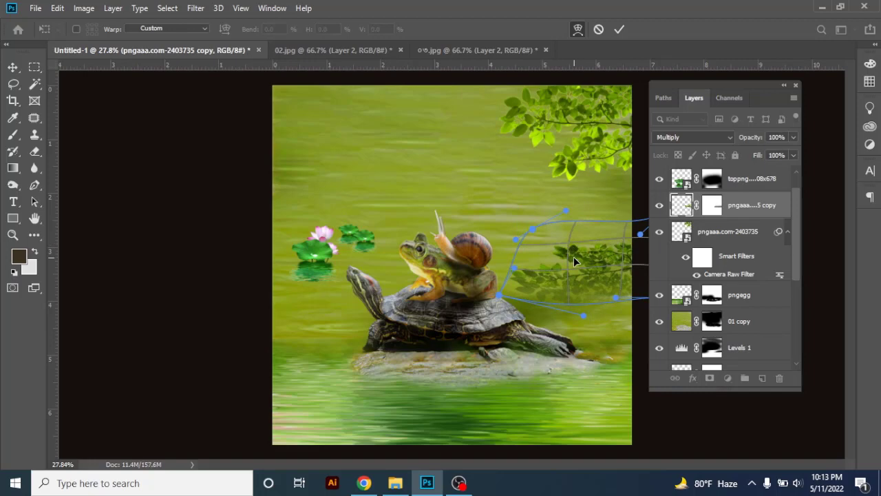
pyautogui.press('Return')
# Nudge the branch reflection slightly upward and reduce its opacity to 41%
pyautogui.moveTo(591, 258); pyautogui.dragTo(598, 249)
pyautogui.moveTo(772, 158); pyautogui.dragTo(757, 152)
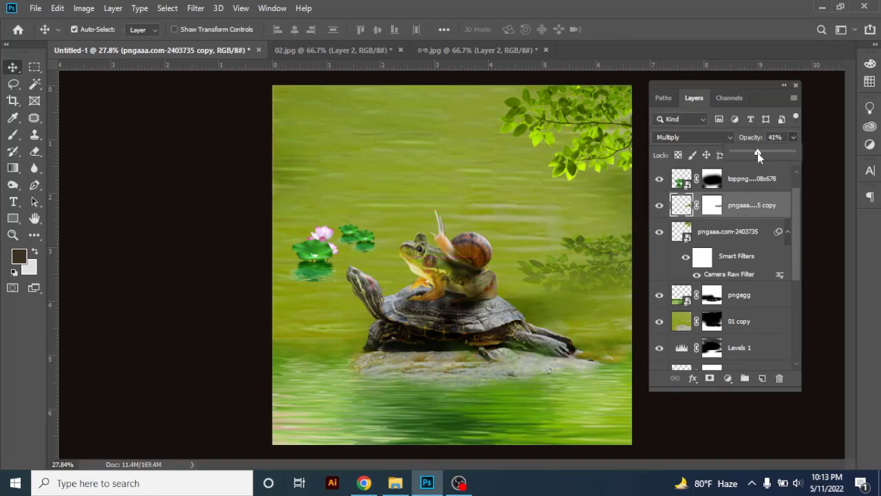
pyautogui.click(451, 176)
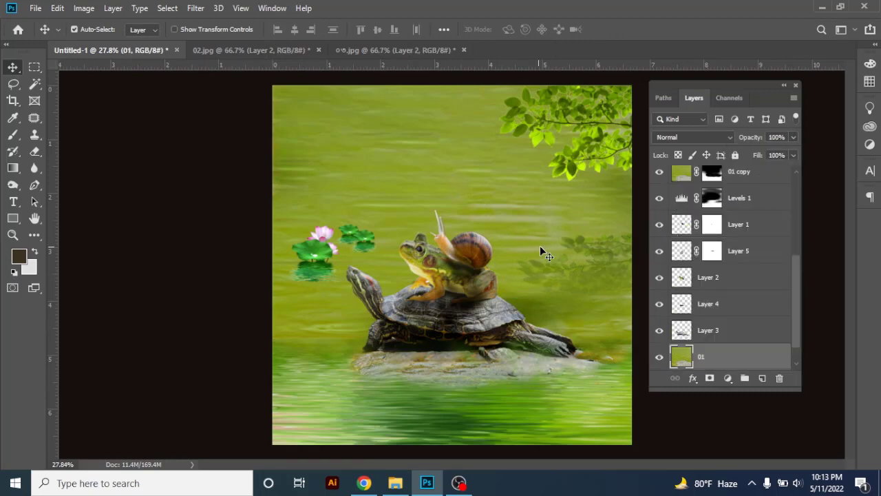
pyautogui.scroll(-2, 543, 249)
pyautogui.click(617, 255)
pyautogui.click(568, 314)
pyautogui.scroll(3, 498, 197)
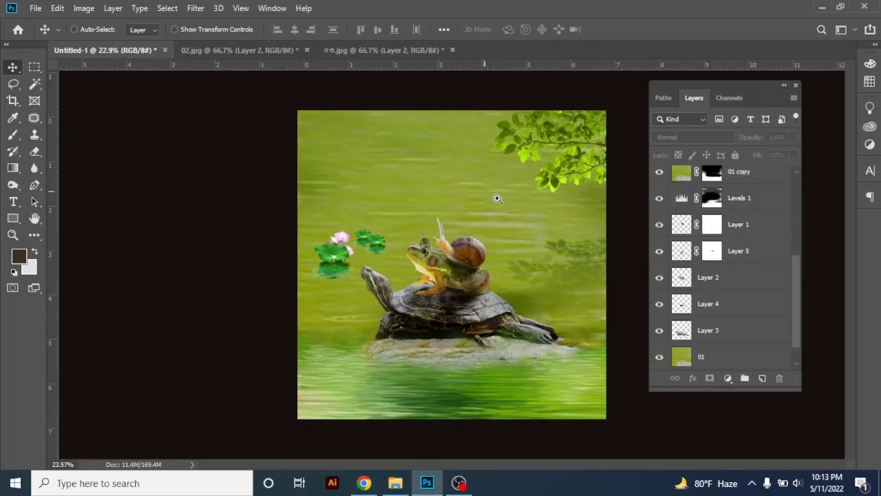
pyautogui.scroll(-1, 434, 199)
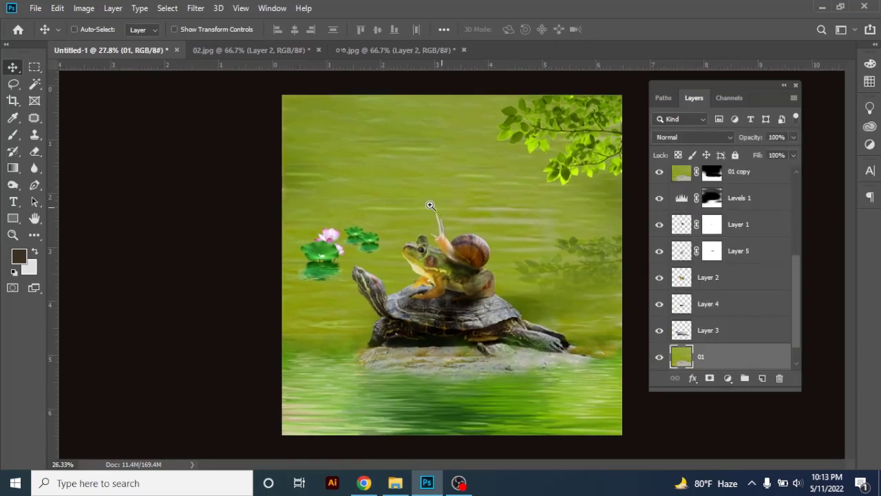
pyautogui.click(454, 258)
pyautogui.keyDown('shift'); pyautogui.click(433, 278); pyautogui.keyUp('shift')
pyautogui.keyDown('shift'); pyautogui.click(412, 324); pyautogui.keyUp('shift')
pyautogui.moveTo(446, 275); pyautogui.dragTo(444, 309)
pyautogui.hotkey('ctrl', 'z')
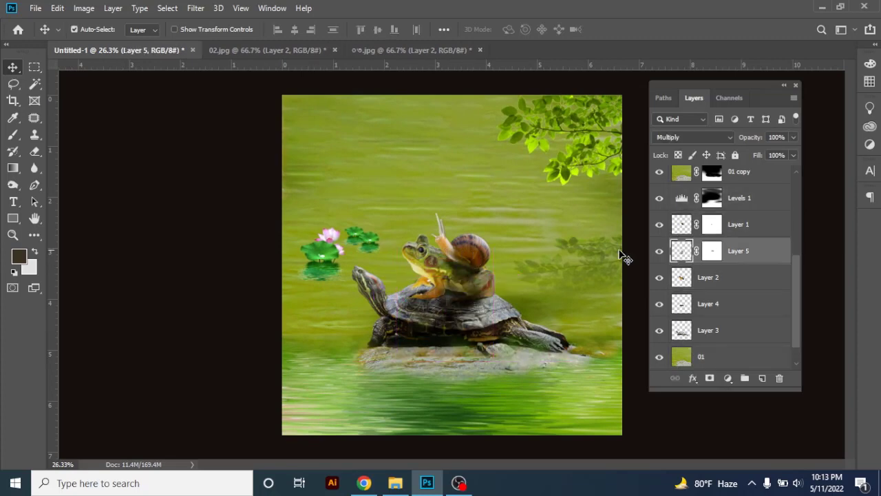
# Group the layers from Layer 1 down to Layer 3, and merge a duplicate of that group into one layer
pyautogui.keyDown('shift'); pyautogui.click(741, 227); pyautogui.keyUp('shift')
pyautogui.keyDown('shift'); pyautogui.click(728, 278); pyautogui.keyUp('shift')
pyautogui.keyDown('shift'); pyautogui.click(723, 328); pyautogui.keyUp('shift')
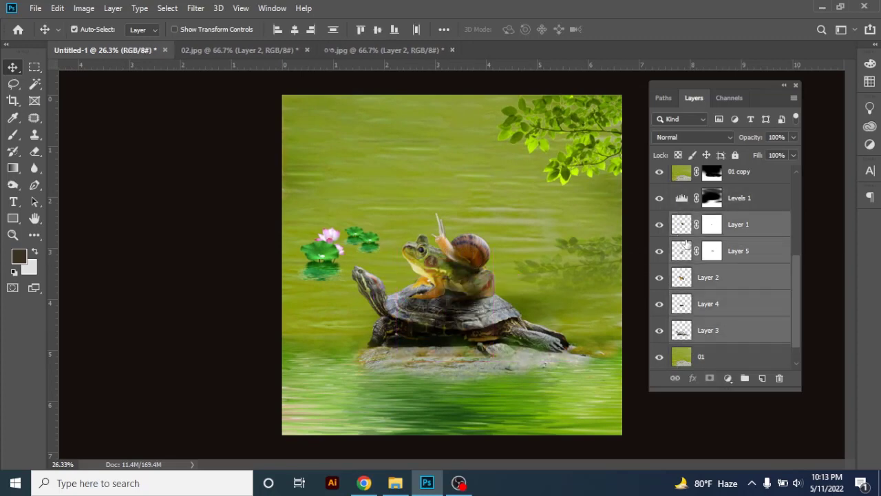
pyautogui.hotkey('ctrl', 'g')
pyautogui.click(660, 310)
pyautogui.click(660, 310)
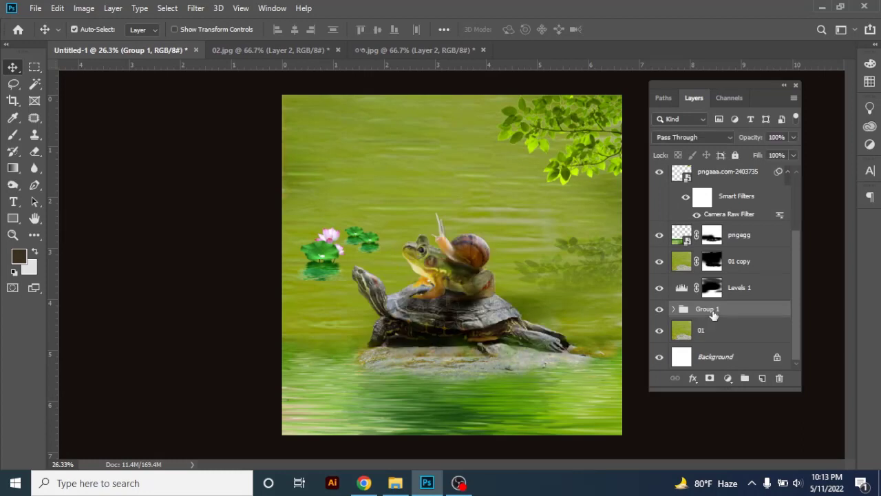
pyautogui.moveTo(713, 313); pyautogui.dragTo(760, 379)
pyautogui.hotkey('ctrl', 'e')
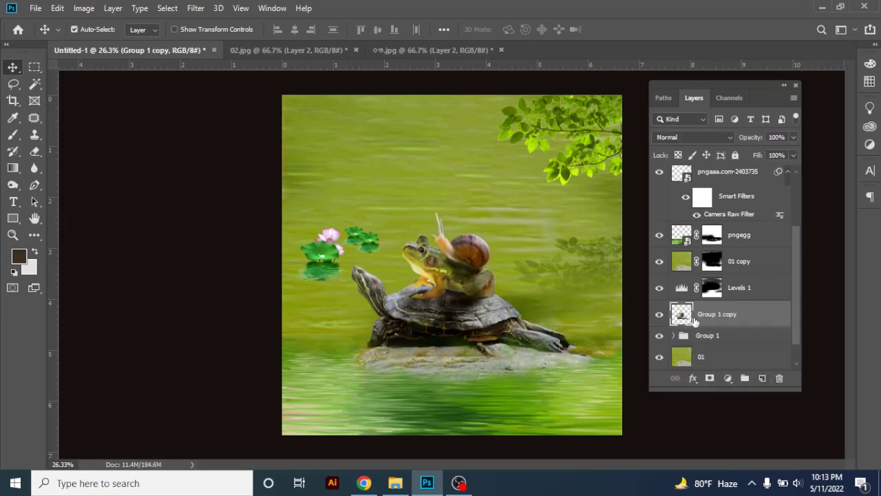
# Flip the merged animal copy vertically, move it straight down about 2.36 in, and bring it to the front of the layer stack
pyautogui.hotkey('ctrl', 't')
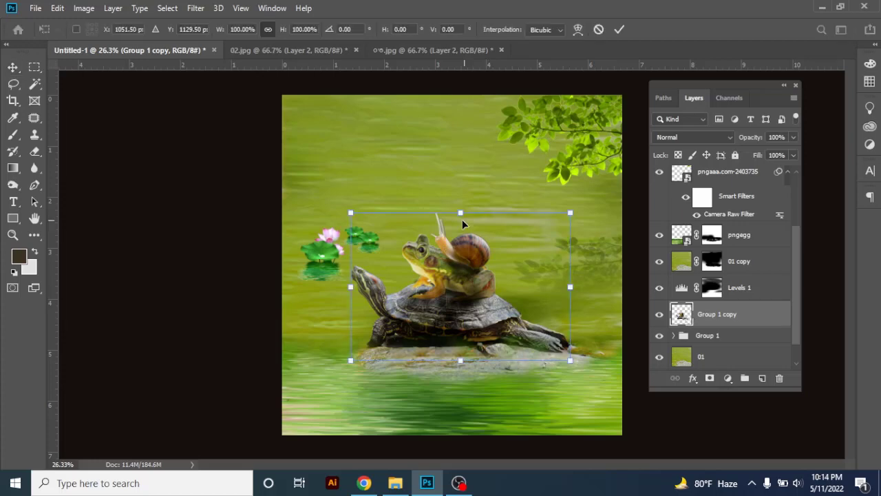
pyautogui.rightClick(457, 206)
pyautogui.click(482, 368)
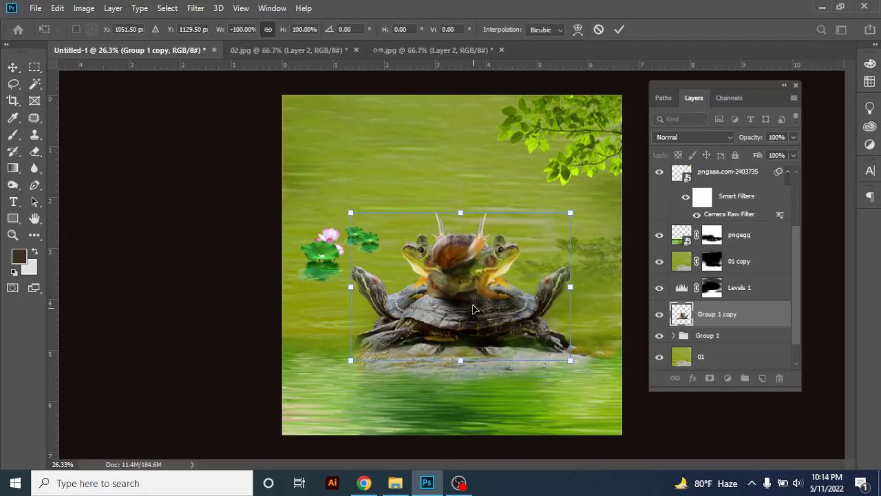
pyautogui.rightClick(465, 263)
pyautogui.click(490, 431)
pyautogui.moveTo(463, 282); pyautogui.dragTo(466, 382)
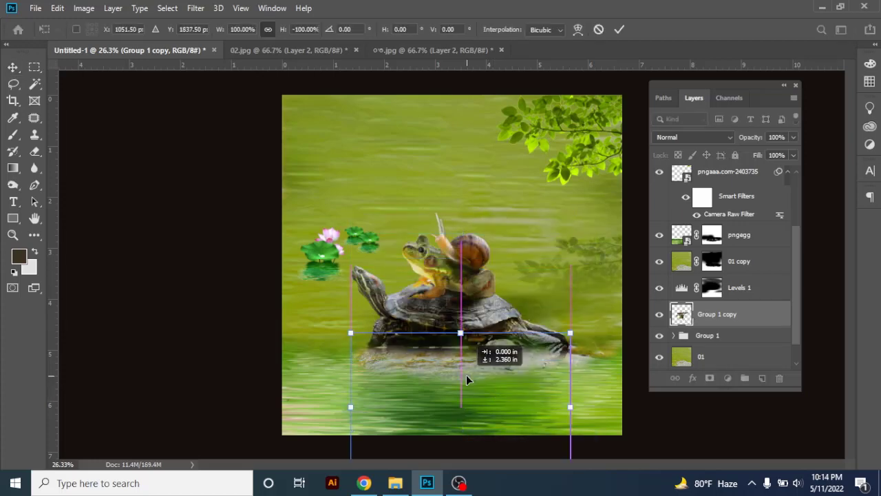
pyautogui.press('Return')
pyautogui.hotkey('ctrl', 'shift', ']')
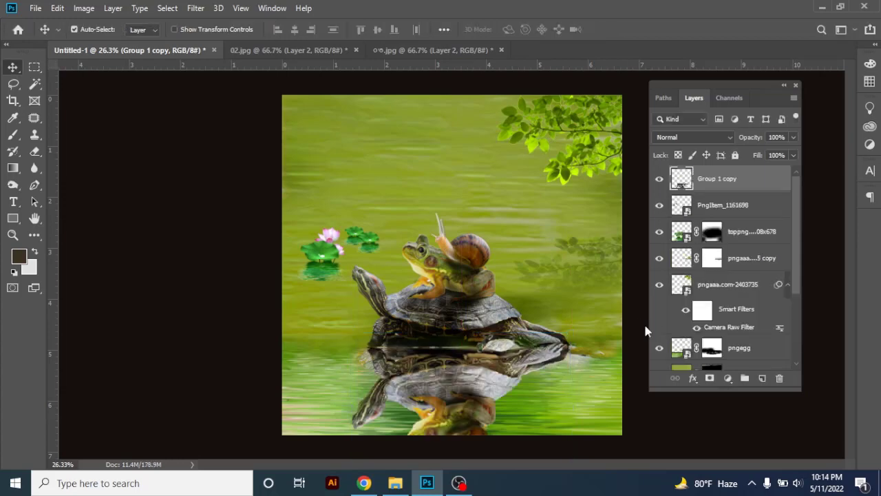
# Set the flipped animal reflection to Multiply at 77% opacity, flatten it to 71.57% height, and flare its lower corners outward
pyautogui.hotkey('ctrl', 't')
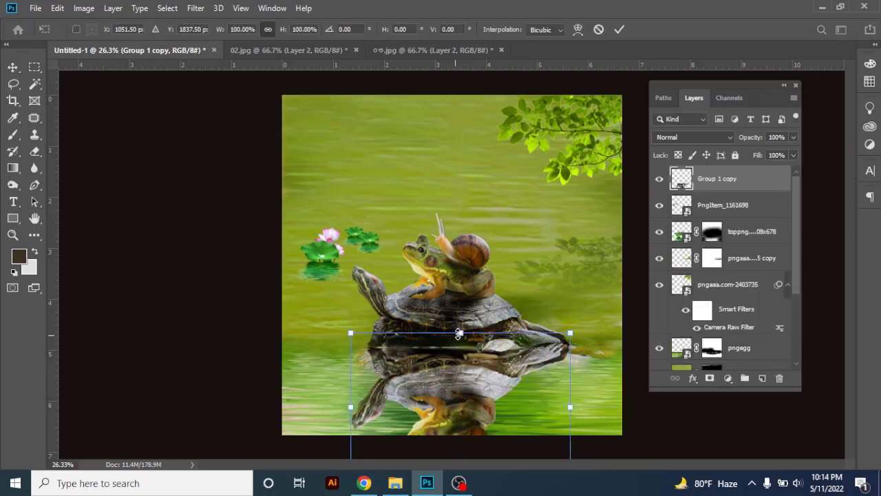
pyautogui.moveTo(462, 359); pyautogui.dragTo(463, 363)
pyautogui.moveTo(361, 422); pyautogui.dragTo(357, 423)
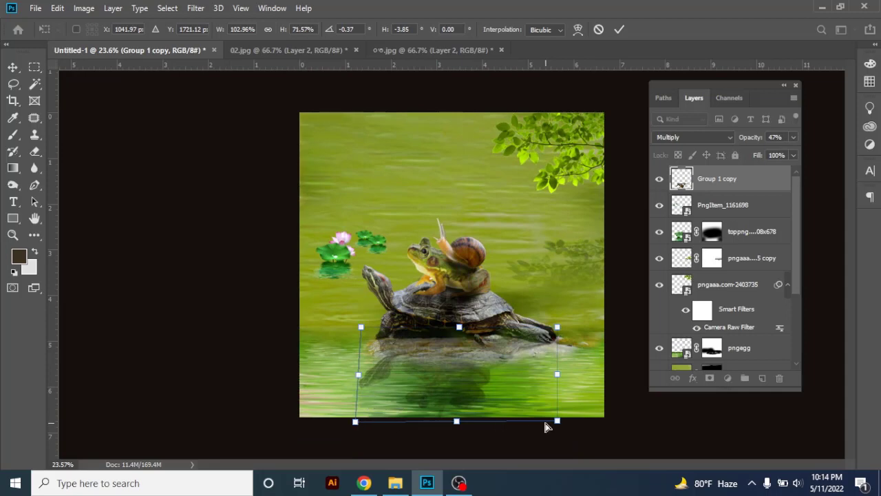
pyautogui.moveTo(556, 423); pyautogui.dragTo(578, 427)
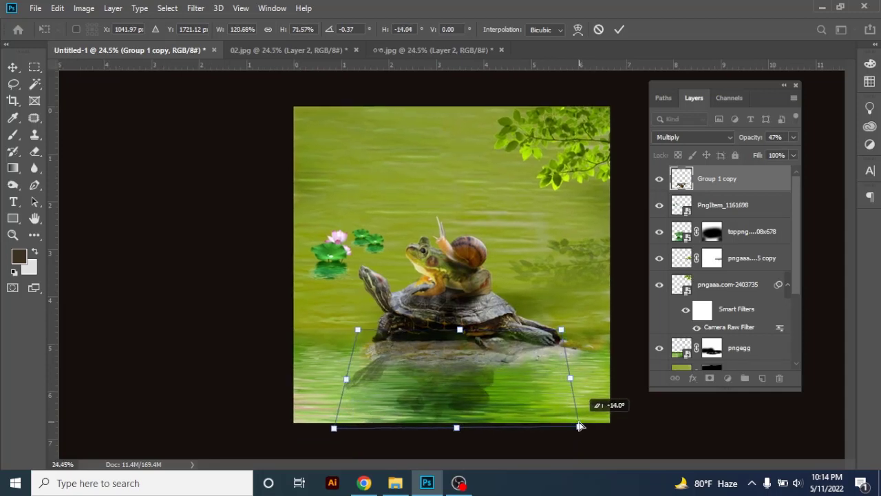
pyautogui.press('Return')
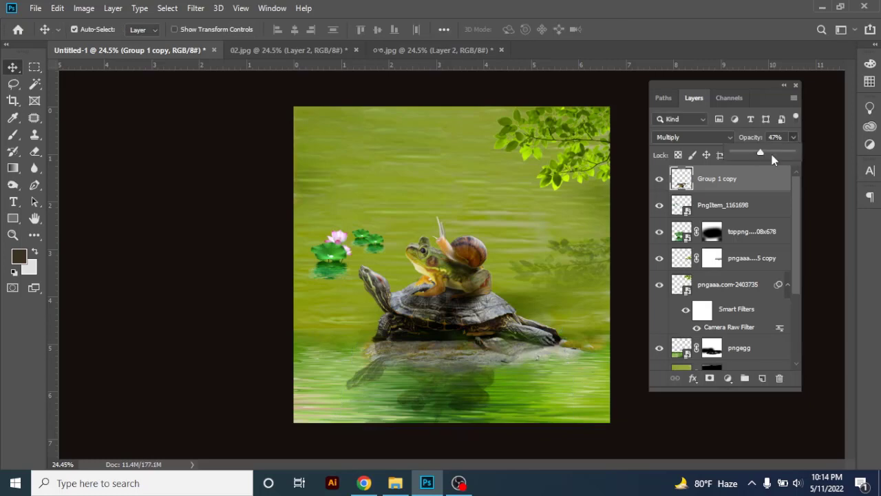
pyautogui.moveTo(772, 154); pyautogui.dragTo(778, 154)
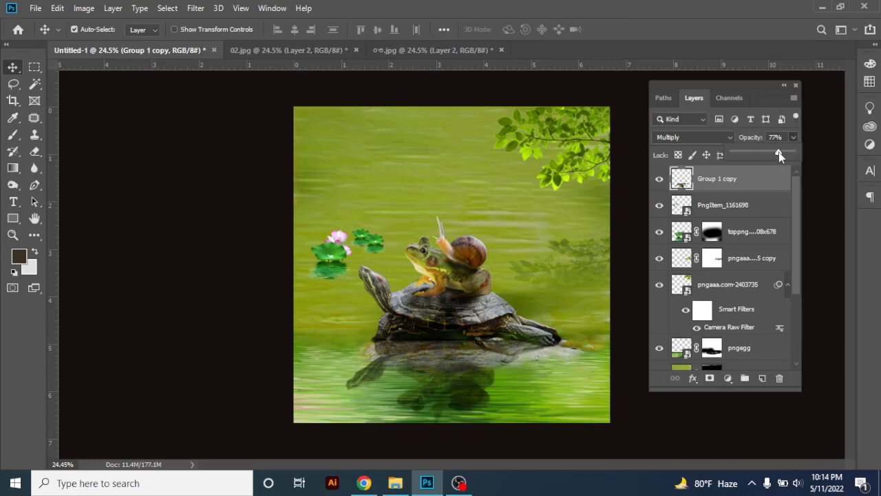
pyautogui.moveTo(458, 355); pyautogui.dragTo(466, 352)
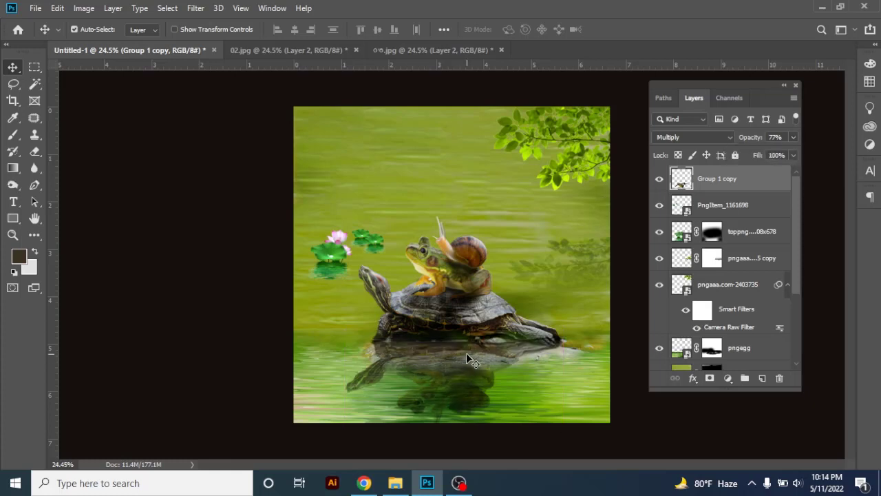
# Add a layer mask to the animal reflection and fade its lower part with a black-to-white linear gradient
pyautogui.click(710, 378)
pyautogui.click(15, 167)
pyautogui.moveTo(422, 415); pyautogui.dragTo(435, 309)
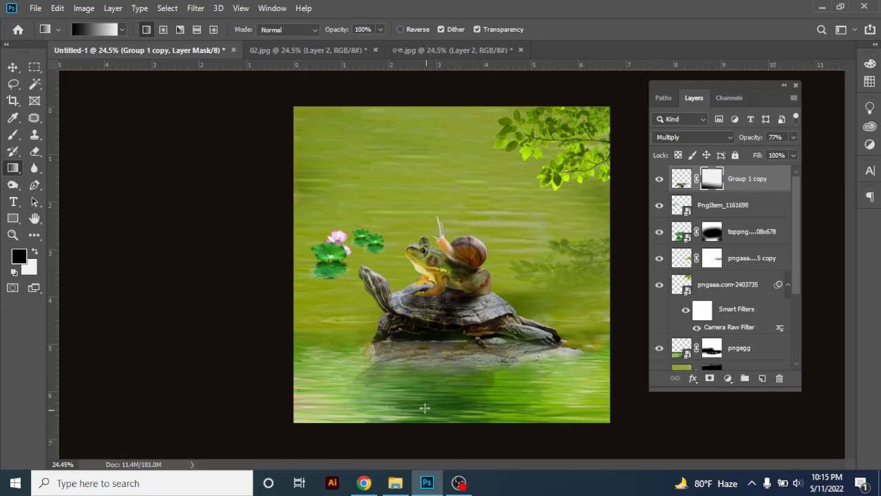
pyautogui.moveTo(420, 344); pyautogui.dragTo(426, 407)
pyautogui.moveTo(434, 341)
pyautogui.mouseDown()
pyautogui.moveTo(444, 399)
pyautogui.moveTo(445, 338)
pyautogui.mouseUp()
pyautogui.moveTo(443, 370); pyautogui.dragTo(449, 341)
pyautogui.hotkey('ctrl', '-')
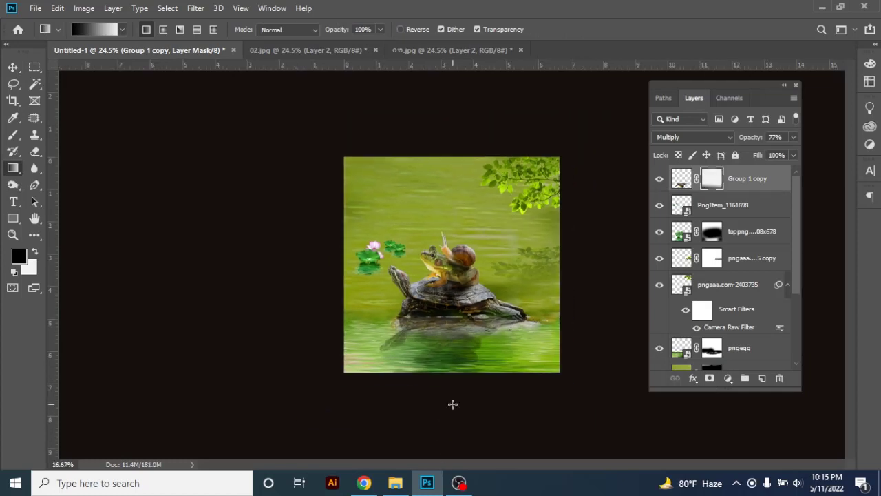
pyautogui.moveTo(452, 422); pyautogui.dragTo(433, 322)
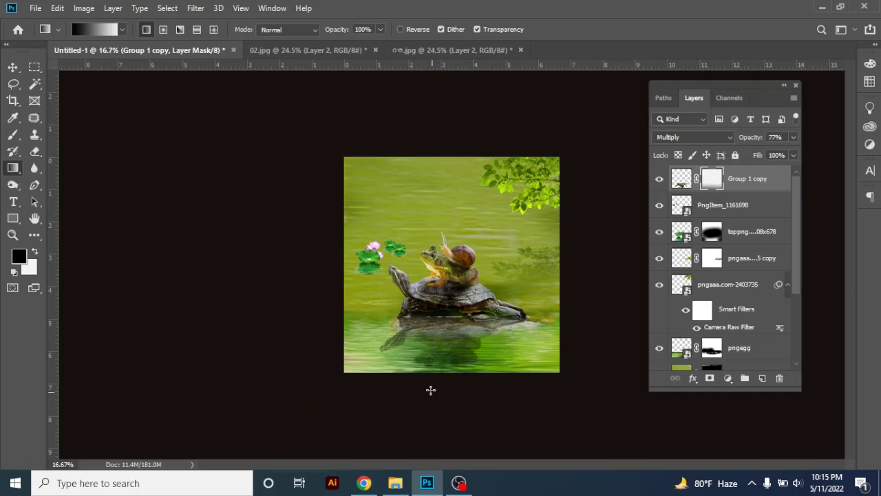
# Set the opacity of the large masked lotus-leaf layer to 35%
pyautogui.click(12, 67)
pyautogui.moveTo(503, 354); pyautogui.dragTo(500, 381)
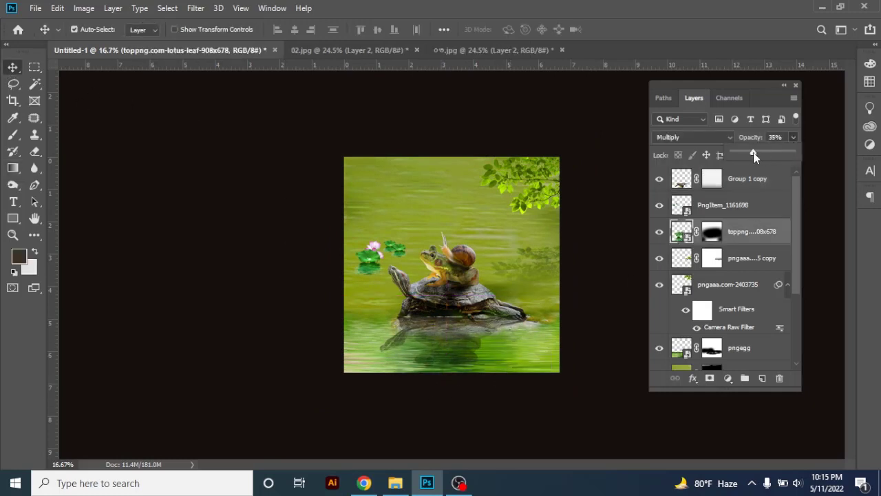
pyautogui.click(539, 402)
pyautogui.click(497, 346)
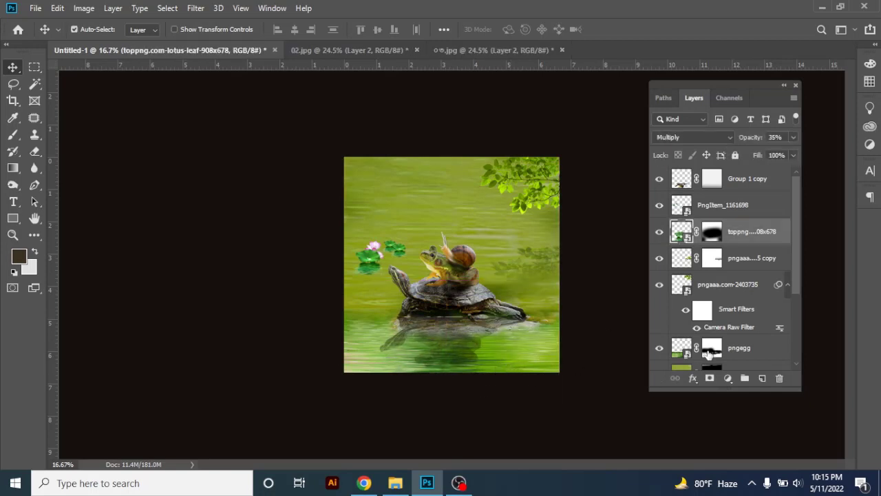
# Lower the opacity of the pngegg water layer to 78%
pyautogui.scroll(-1, 732, 334)
pyautogui.click(736, 322)
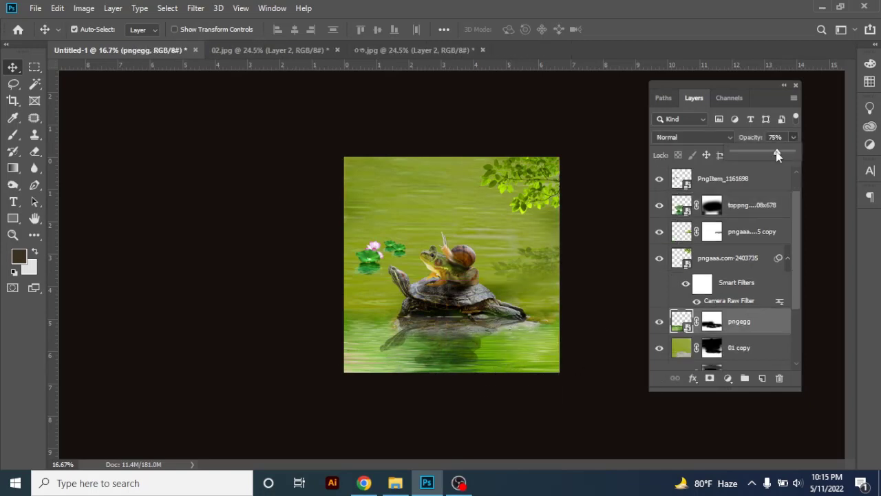
pyautogui.moveTo(777, 154); pyautogui.dragTo(776, 154)
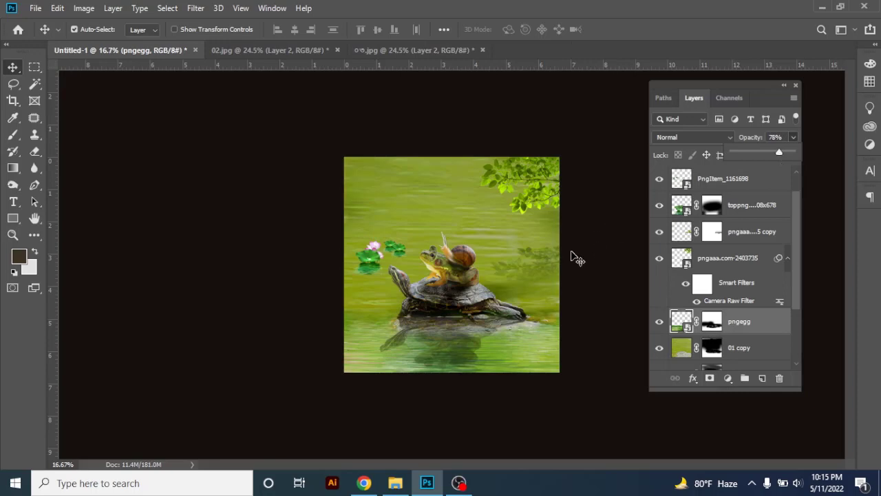
pyautogui.click(572, 253)
# Move the lotus plants slightly upward on the water and reduce their layer's opacity to 75%
pyautogui.scroll(2, 441, 297)
pyautogui.moveTo(452, 267); pyautogui.dragTo(351, 274)
pyautogui.moveTo(401, 262); pyautogui.dragTo(342, 247)
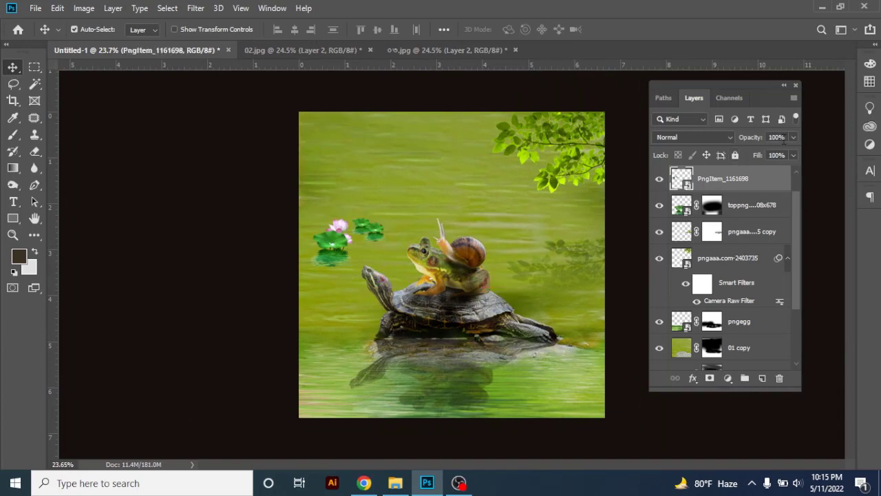
pyautogui.moveTo(779, 152); pyautogui.dragTo(777, 152)
pyautogui.moveTo(342, 232); pyautogui.dragTo(344, 233)
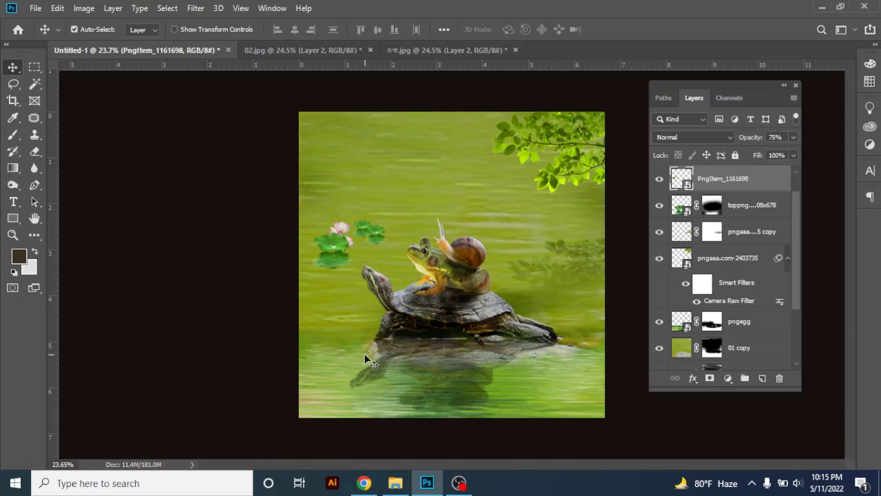
# Place grass_PNG10863 from the KOCCAP CREATIVE folder in File Explorer, scaled down at the canvas's lower-right corner
pyautogui.click(457, 482)
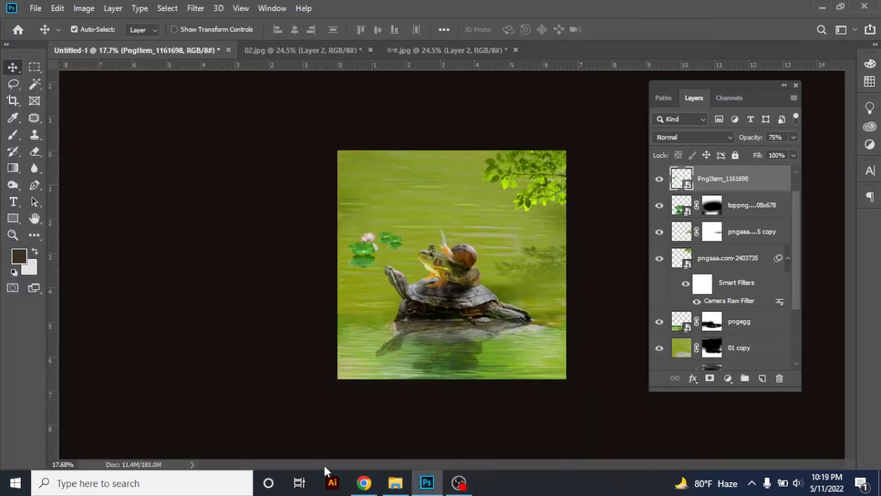
pyautogui.click(395, 482)
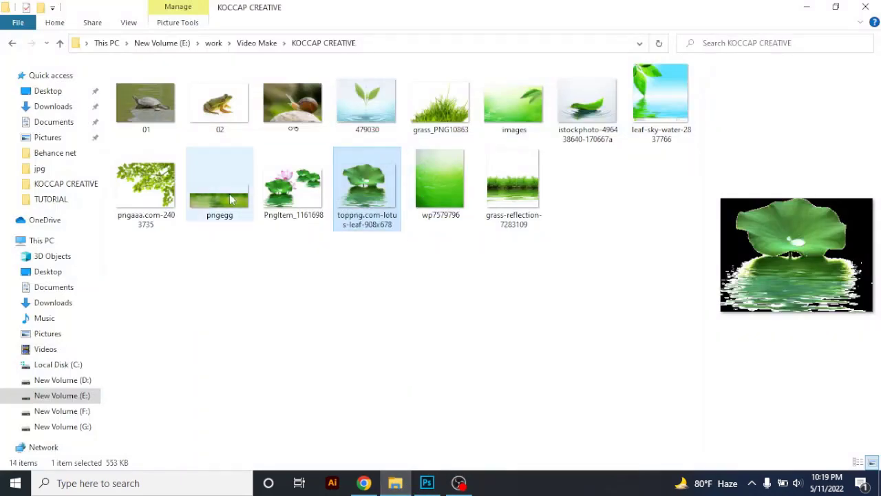
pyautogui.moveTo(430, 141); pyautogui.dragTo(579, 328)
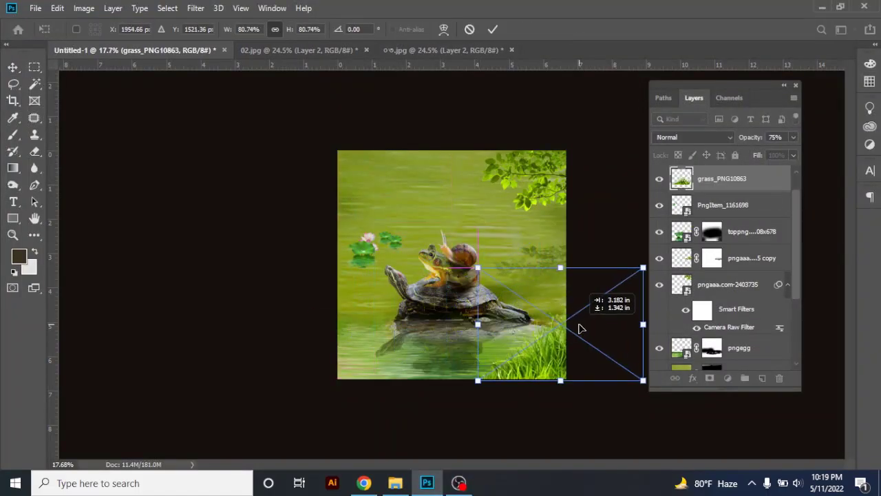
pyautogui.moveTo(565, 266); pyautogui.dragTo(565, 276)
pyautogui.moveTo(539, 346); pyautogui.dragTo(539, 349)
pyautogui.press('Return')
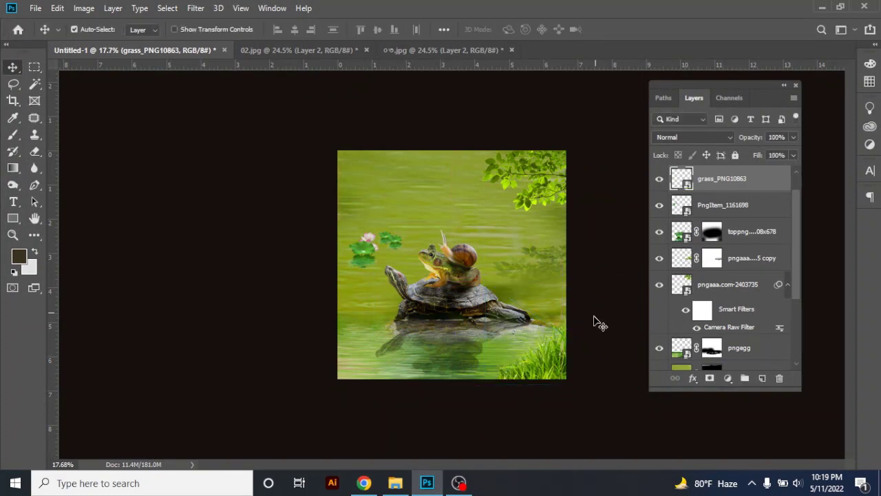
# Scale the grass in the canvas's lower-right corner down to about 54%
pyautogui.hotkey('ctrl', 't')
pyautogui.moveTo(633, 281); pyautogui.dragTo(590, 332)
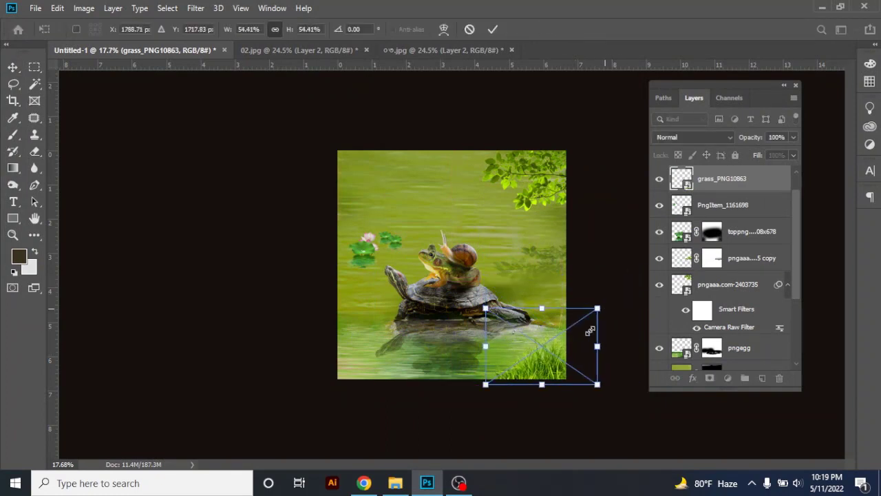
pyautogui.press('Return')
# Duplicate the grass into the canvas's lower-left corner and enlarge the copy slightly
pyautogui.moveTo(543, 362); pyautogui.dragTo(182, 321)
pyautogui.hotkey('ctrl', '+')
pyautogui.hotkey('ctrl', '+')
pyautogui.press('Tab')
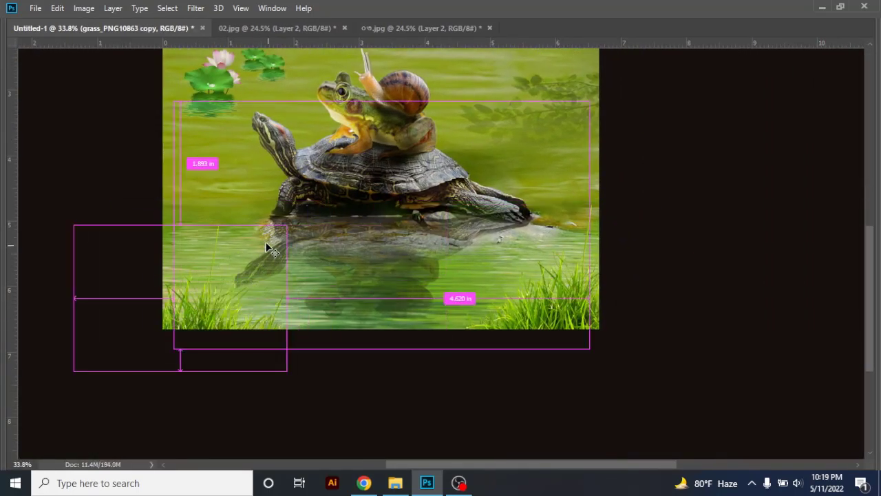
pyautogui.hotkey('ctrl', 't')
pyautogui.moveTo(222, 223); pyautogui.dragTo(221, 208)
pyautogui.press('Return')
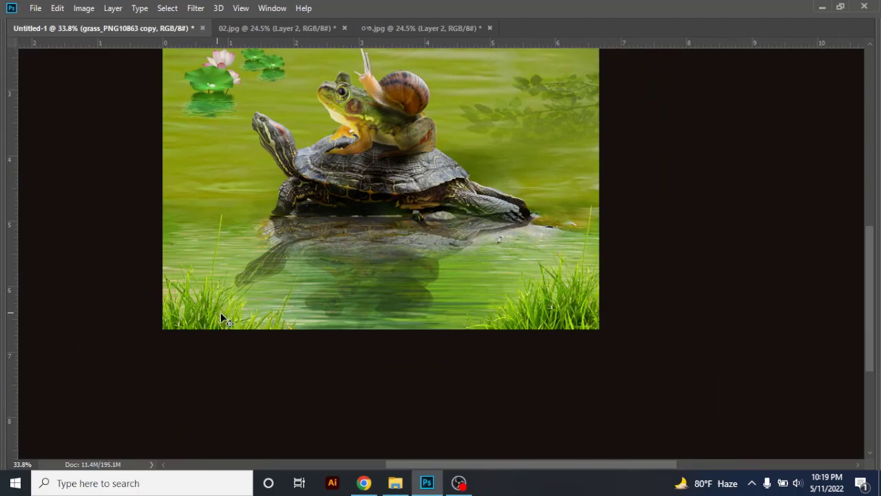
# Place grass-reflection-7283109 from the KOCCAP CREATIVE folder in File Explorer, enlarged so its grass sits along the canvas's lower edge
pyautogui.click(437, 483)
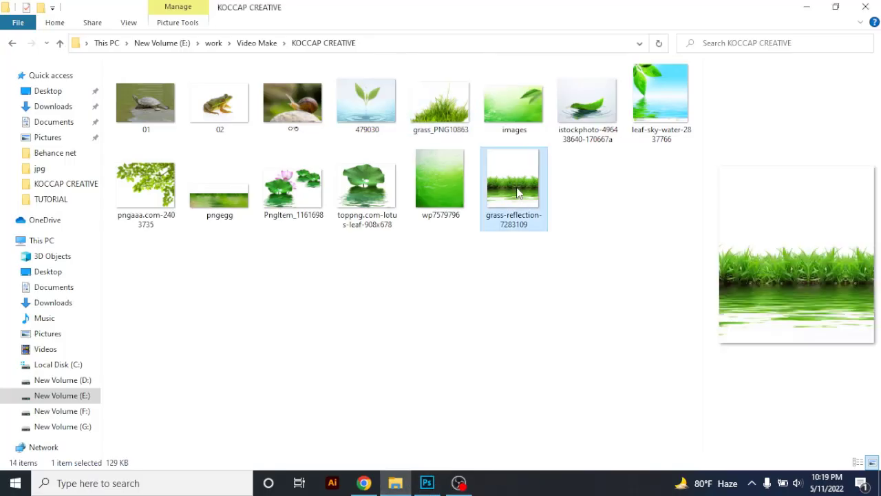
pyautogui.click(424, 489)
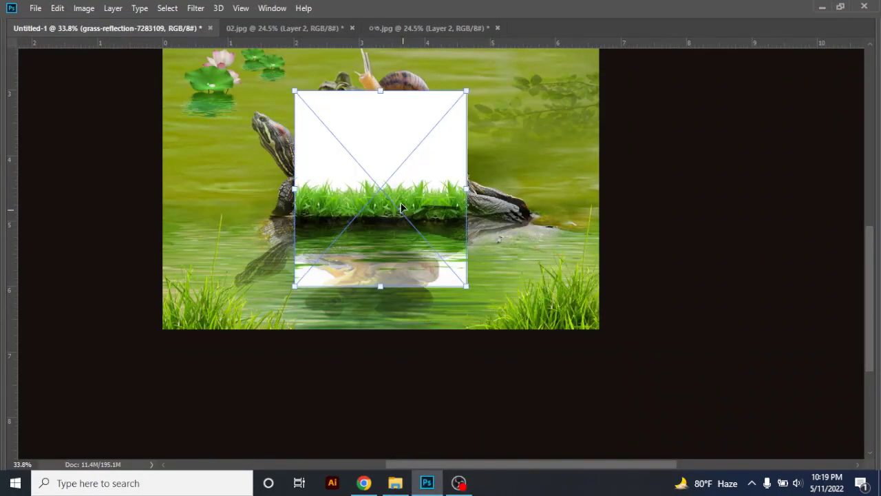
pyautogui.moveTo(379, 287); pyautogui.dragTo(379, 384)
pyautogui.moveTo(410, 267); pyautogui.dragTo(423, 348)
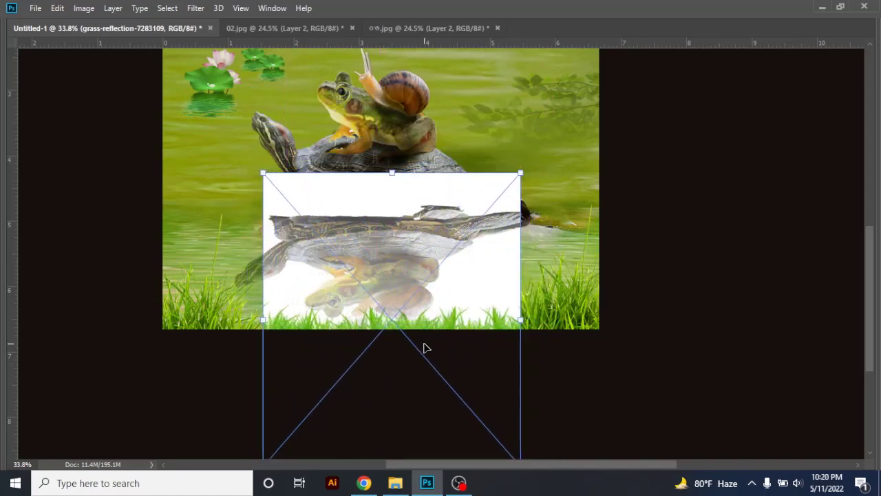
pyautogui.press('Return')
pyautogui.press('Tab')
# Add a layer mask to the grass-reflection layer and paint it black to hide the white background over the turtle and its reflection
pyautogui.click(709, 377)
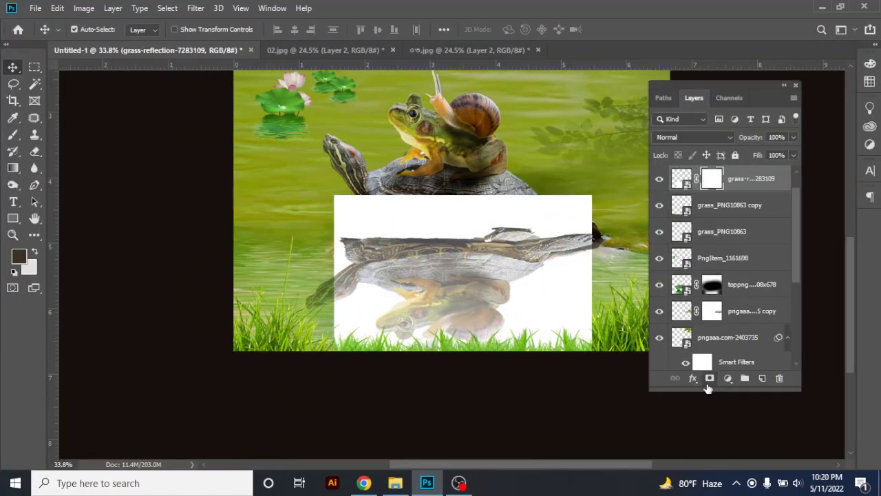
pyautogui.press('b')
pyautogui.moveTo(295, 168)
pyautogui.mouseDown()
pyautogui.moveTo(427, 253)
pyautogui.moveTo(385, 230)
pyautogui.moveTo(366, 303)
pyautogui.moveTo(363, 294)
pyautogui.moveTo(429, 296)
pyautogui.moveTo(521, 275)
pyautogui.moveTo(550, 236)
pyautogui.moveTo(578, 221)
pyautogui.moveTo(546, 197)
pyautogui.moveTo(358, 234)
pyautogui.moveTo(386, 251)
pyautogui.moveTo(581, 296)
pyautogui.moveTo(576, 245)
pyautogui.mouseUp()
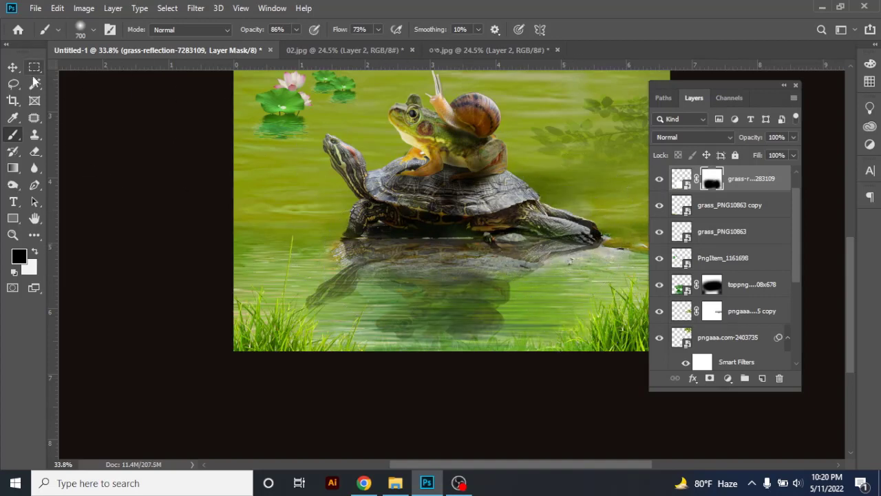
pyautogui.press('[')
pyautogui.press('[')
pyautogui.click(14, 67)
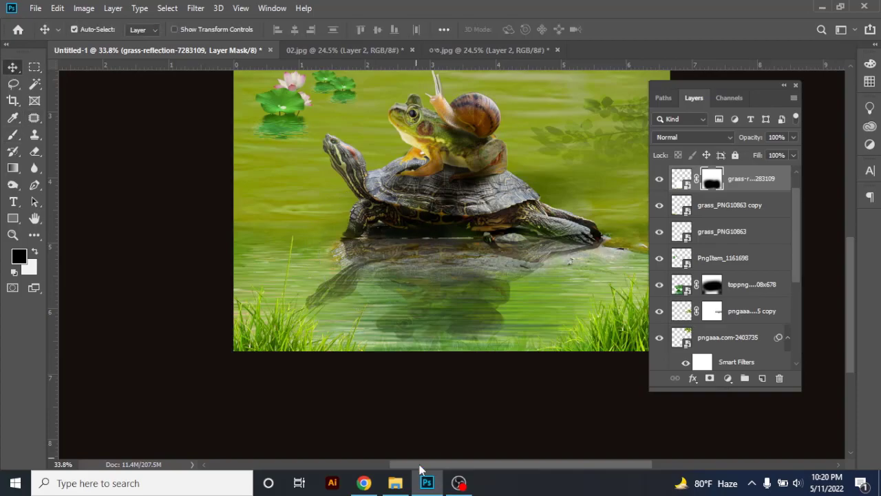
# Add two more grass_PNG10863 copies along the canvas's lower edge, filling the gap between the corner clumps
pyautogui.click(395, 483)
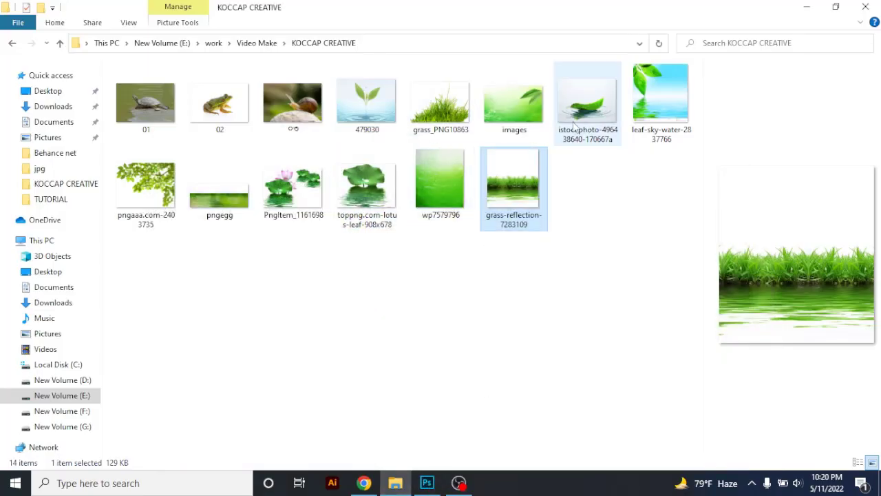
pyautogui.moveTo(440, 103); pyautogui.dragTo(404, 336)
pyautogui.press('Tab')
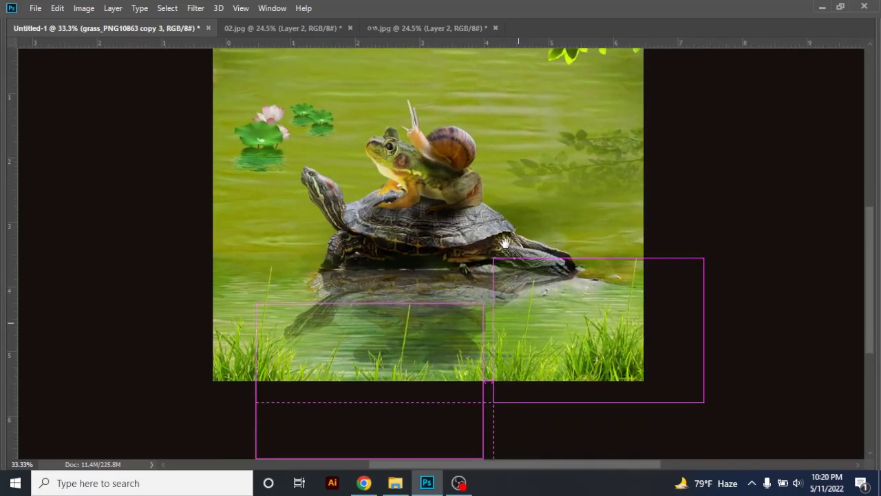
# Nudge the grass clumps in the lower corners slightly upward to even out the grass along the lower edge
pyautogui.moveTo(506, 242); pyautogui.dragTo(506, 241)
pyautogui.moveTo(617, 356); pyautogui.dragTo(617, 347)
pyautogui.click(234, 382)
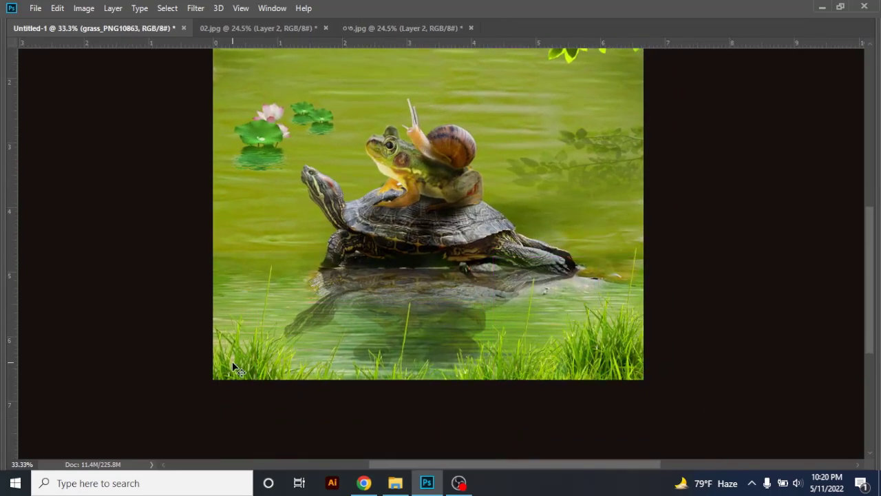
pyautogui.moveTo(234, 359)
pyautogui.mouseDown()
pyautogui.moveTo(221, 344)
pyautogui.moveTo(237, 342)
pyautogui.mouseUp()
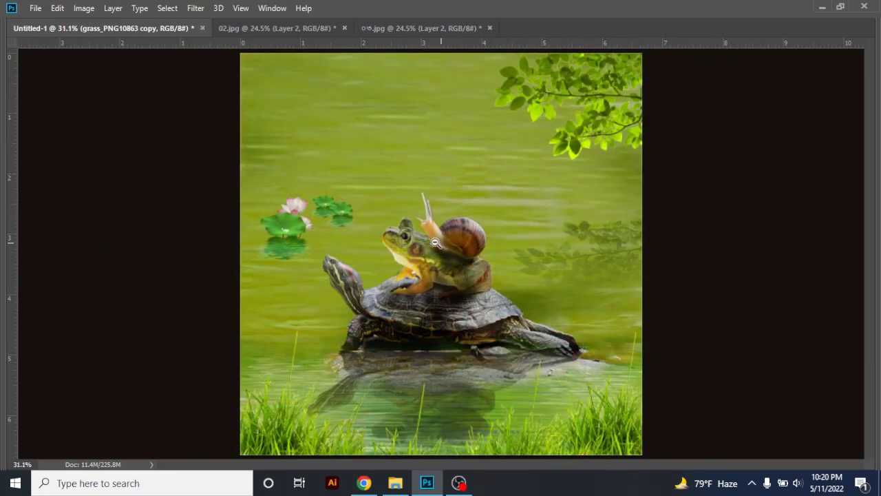
pyautogui.scroll(-3, 435, 242)
pyautogui.scroll(2, 435, 243)
# Try Black, Medium Gray and Light Gray for the area around the canvas and settle on Dark Gray
pyautogui.rightClick(679, 200)
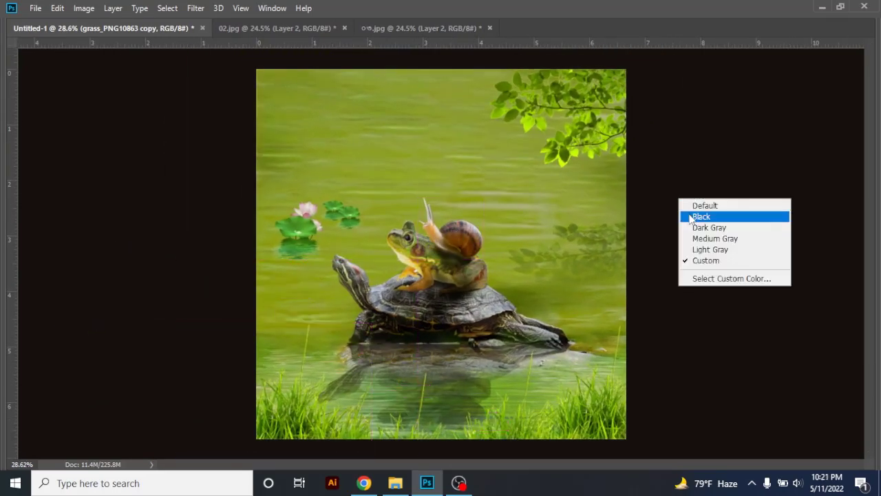
pyautogui.click(692, 216)
pyautogui.rightClick(690, 201)
pyautogui.click(699, 240)
pyautogui.rightClick(679, 207)
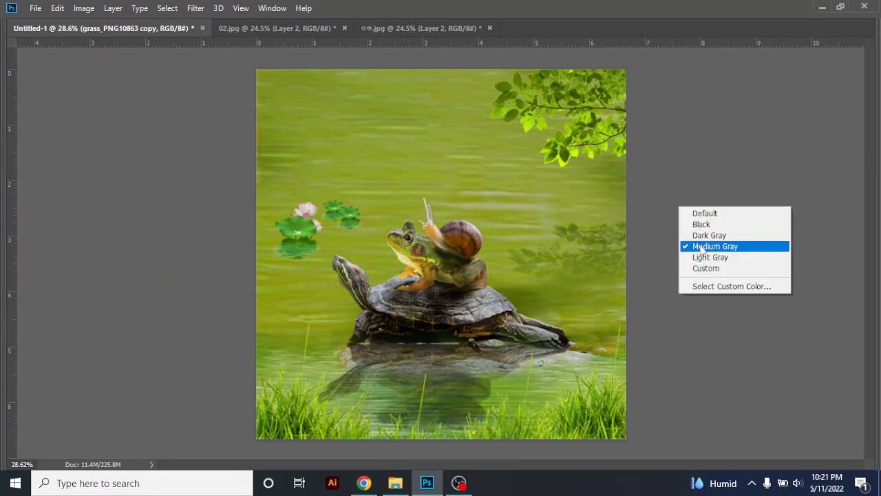
pyautogui.click(702, 256)
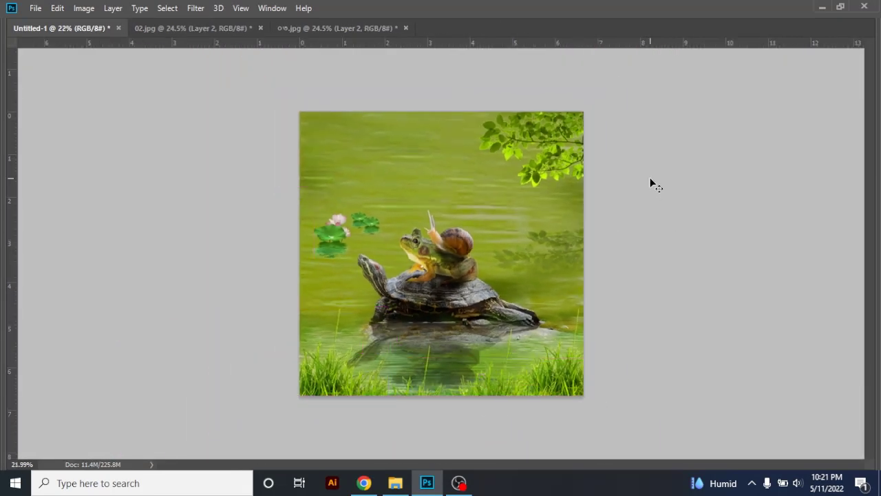
pyautogui.rightClick(651, 179)
pyautogui.click(676, 204)
# Stamp all visible layers into a new merged layer at the top of the layer stack
pyautogui.press('Tab')
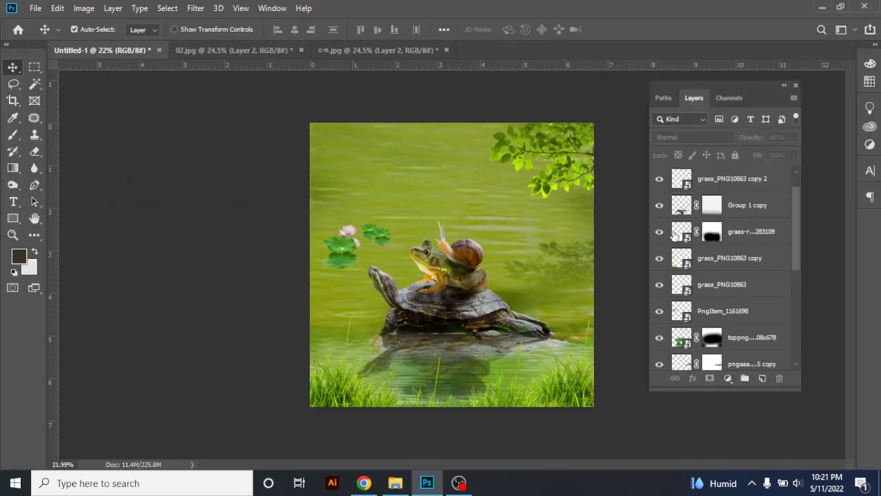
pyautogui.scroll(1, 675, 234)
pyautogui.moveTo(719, 390); pyautogui.dragTo(721, 429)
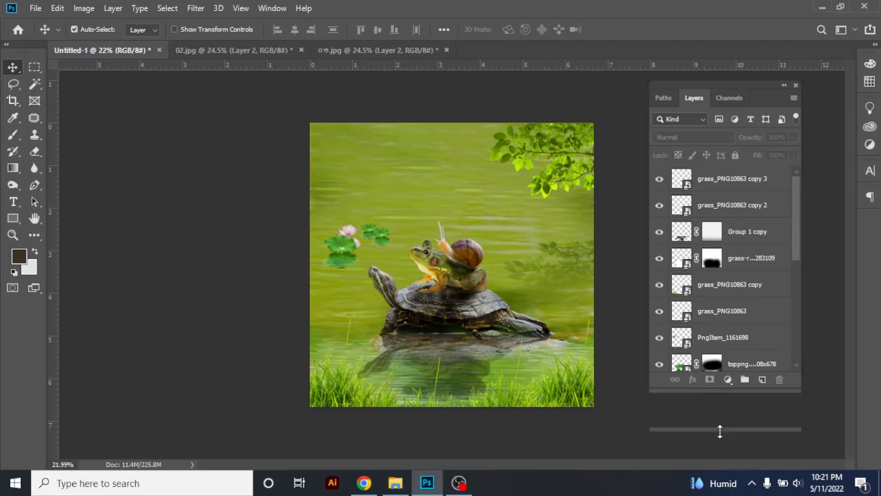
pyautogui.click(748, 180)
pyautogui.scroll(-5, 733, 275)
pyautogui.keyDown('shift'); pyautogui.click(718, 394); pyautogui.keyUp('shift')
pyautogui.scroll(5, 723, 365)
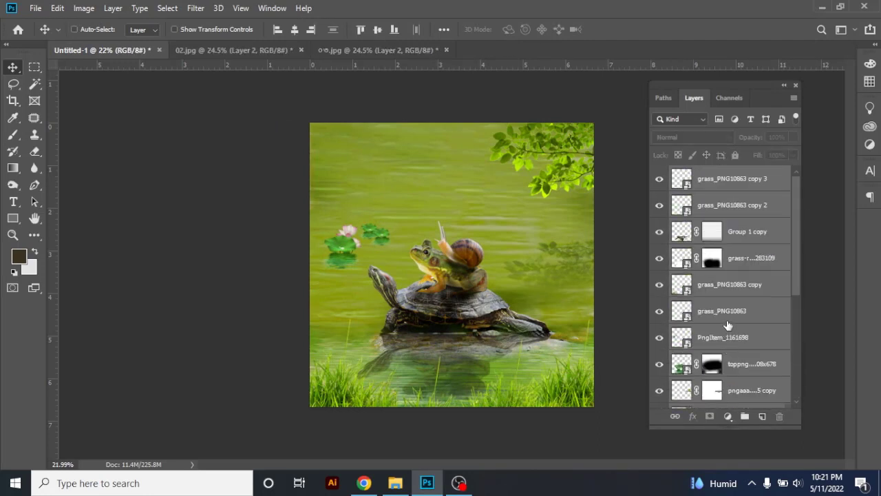
pyautogui.hotkey('ctrl', 'alt', 'shift', 'e')
pyautogui.click(661, 179)
pyautogui.click(661, 180)
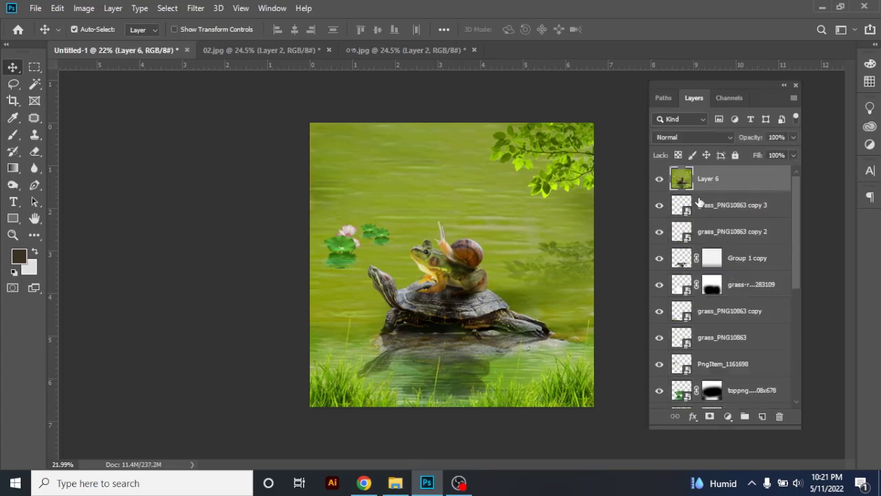
# Group all the composite layers beneath the merged layer, leaving out the Background, and hide the group
pyautogui.click(700, 204)
pyautogui.scroll(-5, 734, 331)
pyautogui.scroll(-1, 735, 354)
pyautogui.keyDown('shift'); pyautogui.click(732, 365); pyautogui.keyUp('shift')
pyautogui.hotkey('ctrl', 'g')
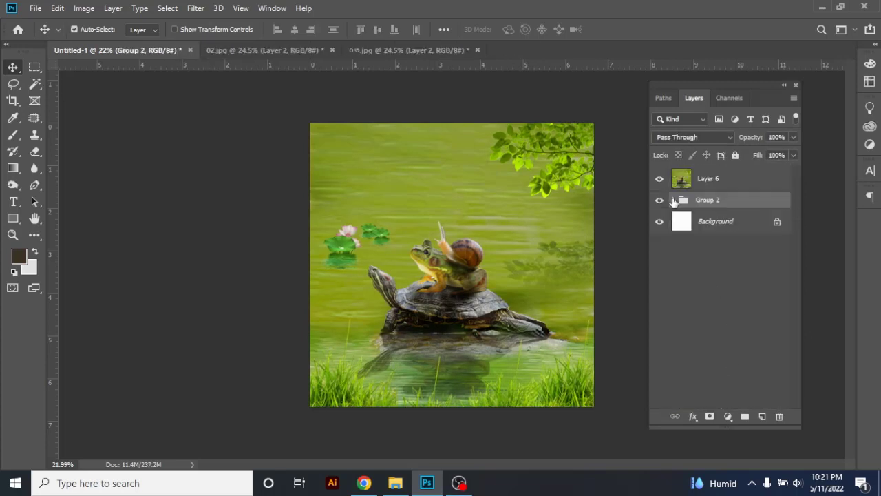
pyautogui.click(658, 199)
pyautogui.click(658, 179)
pyautogui.click(659, 179)
# Convert the merged Layer 6 to a Smart Object and open the Camera Raw Filter for it
pyautogui.rightClick(709, 180)
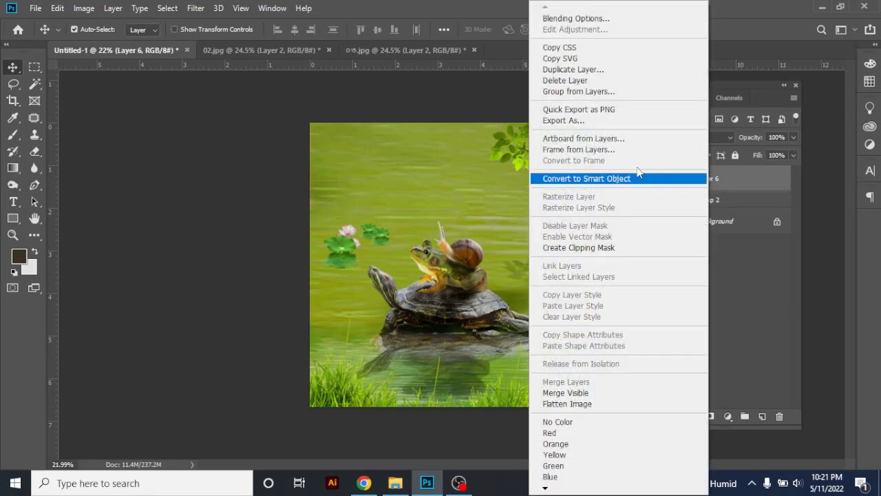
pyautogui.click(592, 179)
pyautogui.click(196, 7)
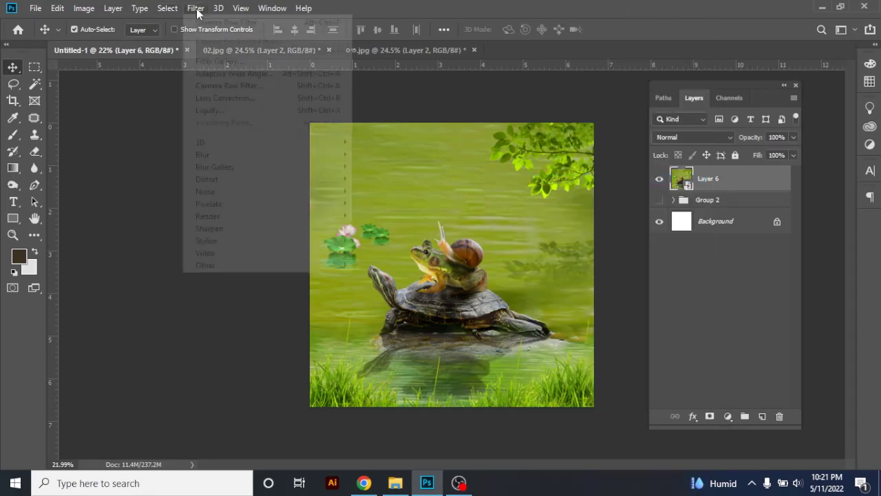
pyautogui.click(241, 86)
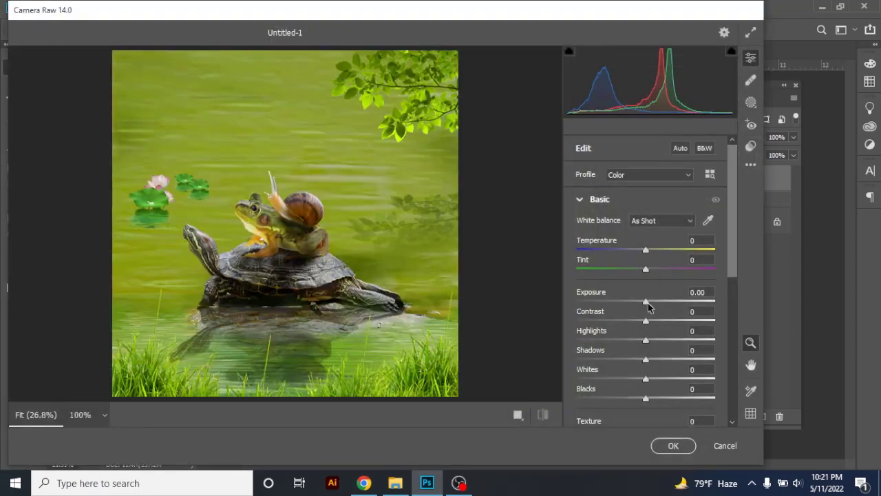
# Set Exposure to -0.05, Contrast +45, Texture +64, Clarity +7, Dehaze +20, Vibrance +1 and Saturation +16 in Camera Raw
pyautogui.moveTo(647, 306)
pyautogui.mouseDown()
pyautogui.moveTo(638, 303)
pyautogui.moveTo(681, 321)
pyautogui.moveTo(642, 301)
pyautogui.moveTo(647, 308)
pyautogui.mouseUp()
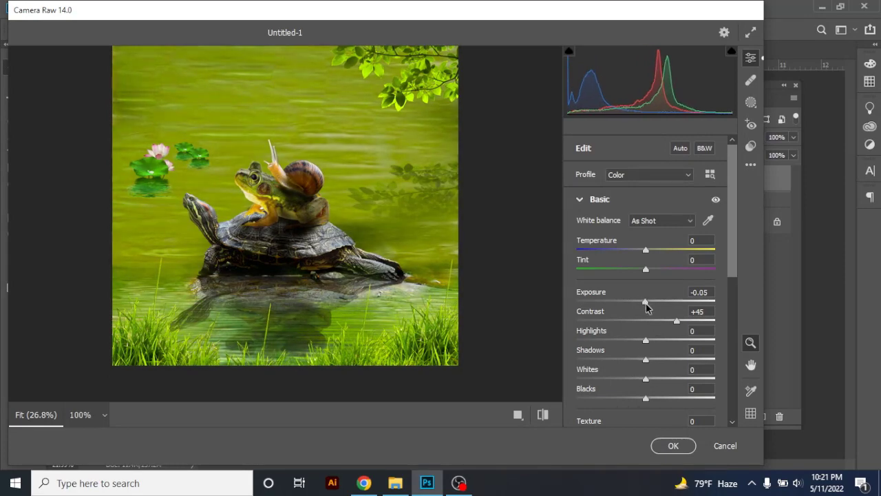
pyautogui.scroll(-3, 647, 344)
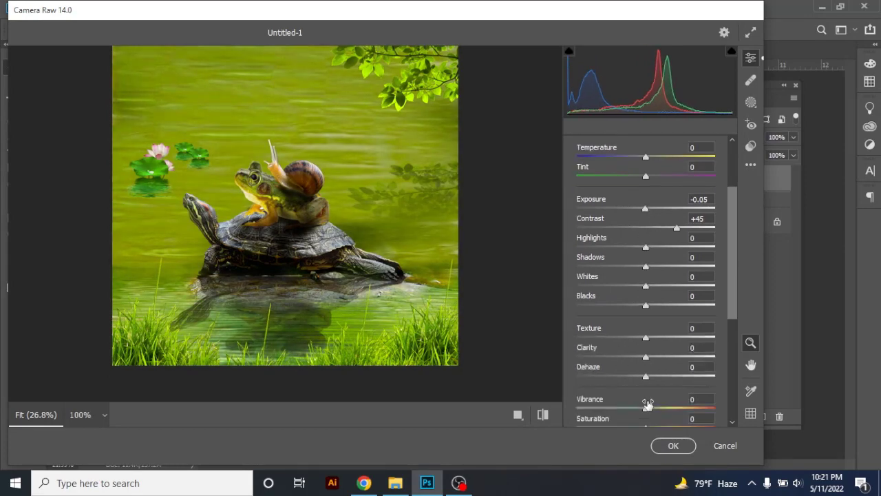
pyautogui.scroll(-2, 648, 408)
pyautogui.moveTo(646, 365); pyautogui.dragTo(654, 369)
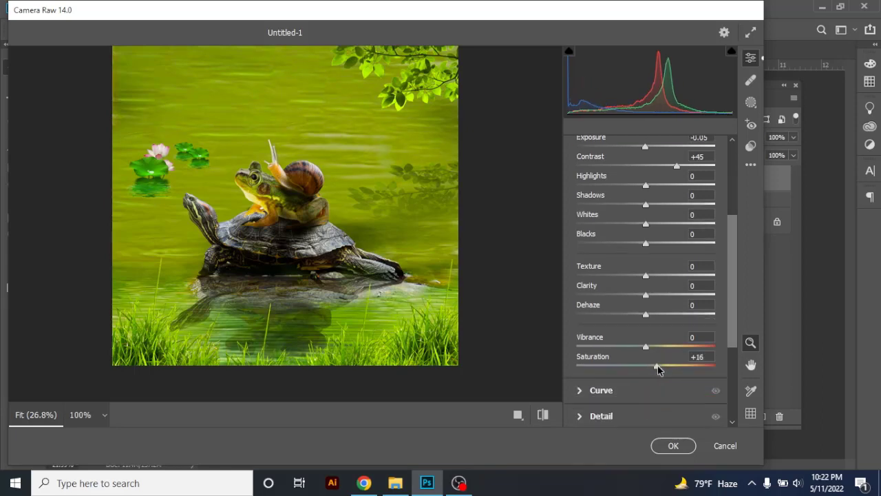
pyautogui.moveTo(646, 275); pyautogui.dragTo(650, 295)
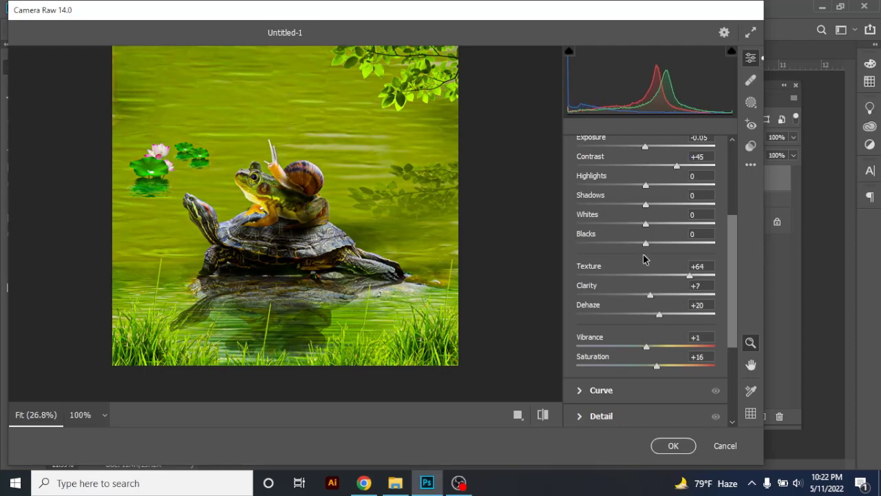
# Set Highlights to -20, Shadows to -33 and Whites to -58 in the Camera Raw basic adjustments
pyautogui.scroll(1, 643, 258)
pyautogui.moveTo(652, 219); pyautogui.dragTo(635, 236)
pyautogui.moveTo(590, 256); pyautogui.dragTo(582, 255)
pyautogui.moveTo(633, 237); pyautogui.dragTo(626, 238)
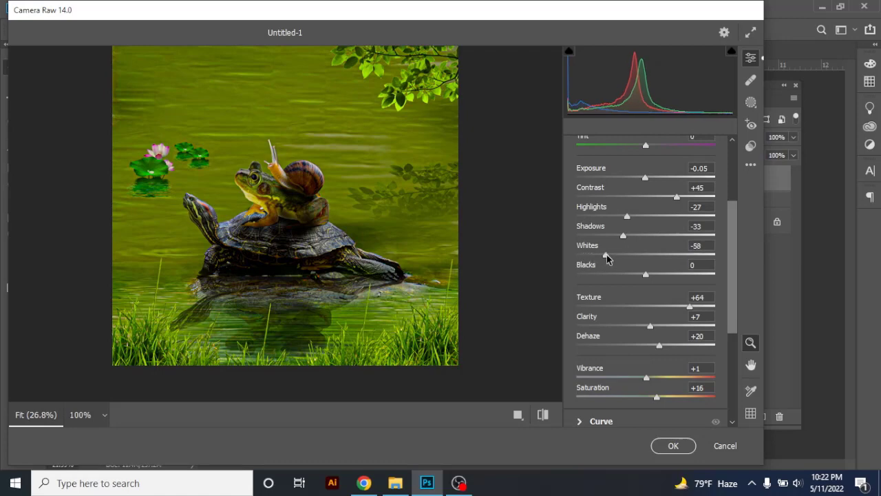
pyautogui.moveTo(627, 218)
pyautogui.mouseDown()
pyautogui.moveTo(612, 218)
pyautogui.moveTo(632, 219)
pyautogui.mouseUp()
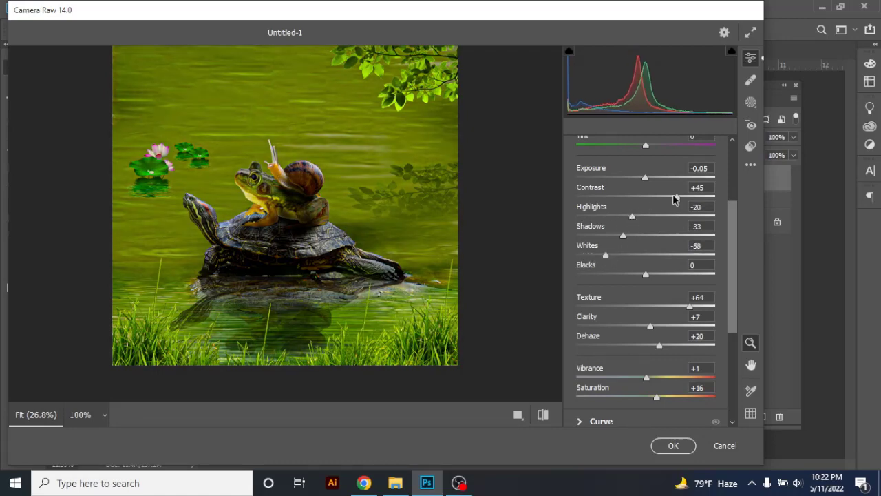
# Refine the Camera Raw adjustments to Exposure +0.05, Contrast +50, Texture +78, Clarity +24 and Dehaze +21
pyautogui.moveTo(673, 199); pyautogui.dragTo(682, 199)
pyautogui.moveTo(625, 179); pyautogui.dragTo(647, 179)
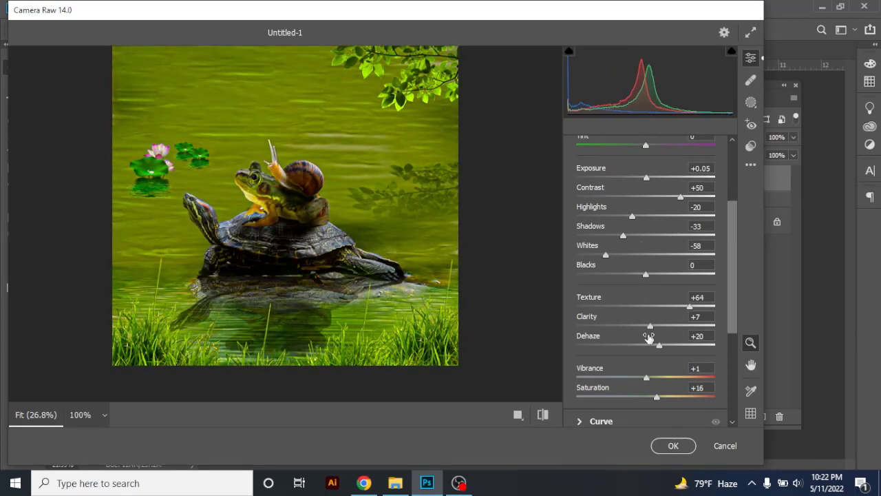
pyautogui.moveTo(660, 328); pyautogui.dragTo(662, 328)
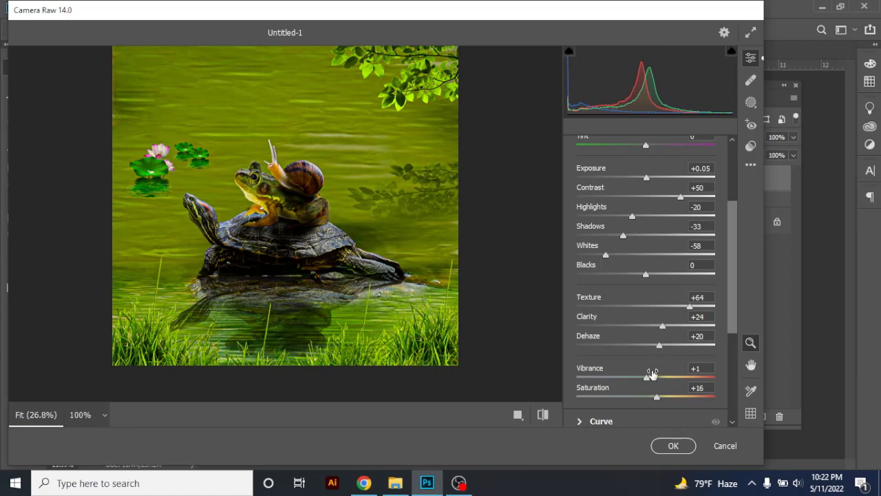
pyautogui.moveTo(690, 309); pyautogui.dragTo(846, 305)
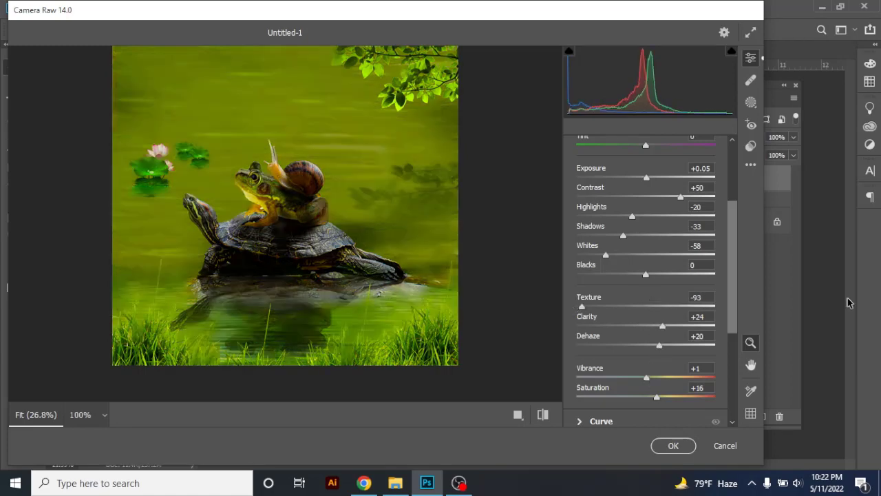
pyautogui.moveTo(718, 311); pyautogui.dragTo(704, 312)
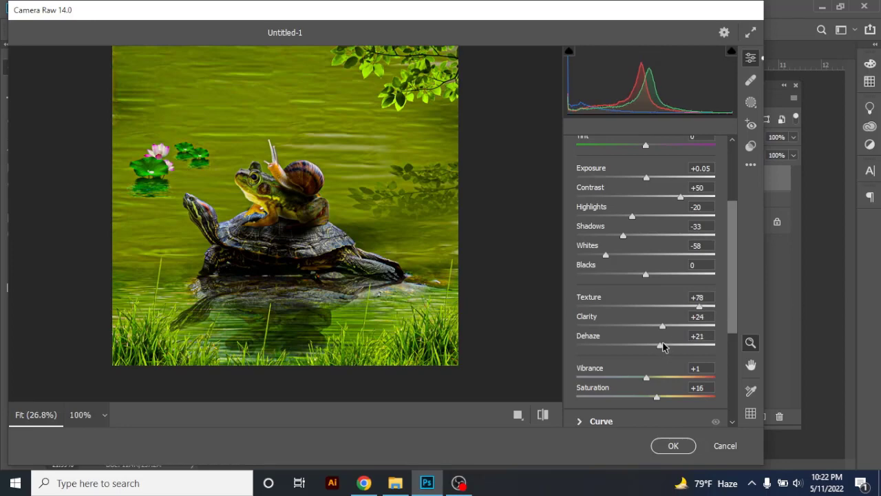
pyautogui.scroll(-5, 660, 358)
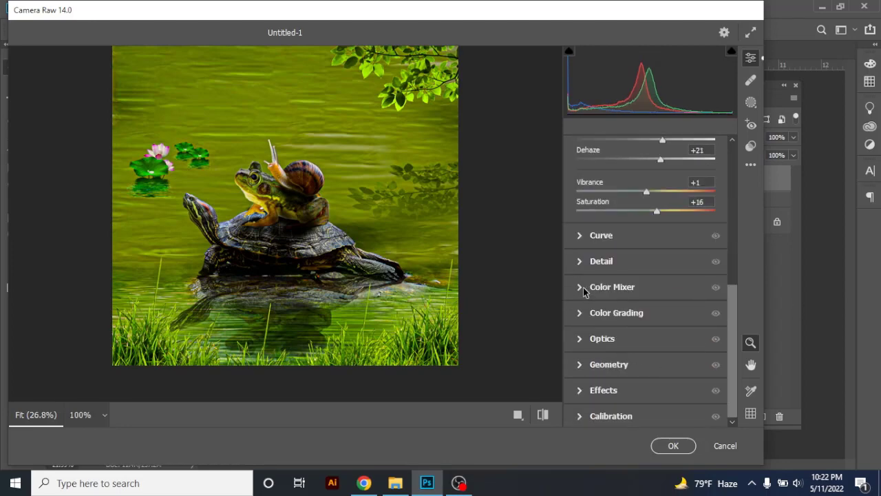
# Set the Optics Distortion to -11 and the Optics Vignette to +9 in Camera Raw
pyautogui.click(583, 289)
pyautogui.click(581, 183)
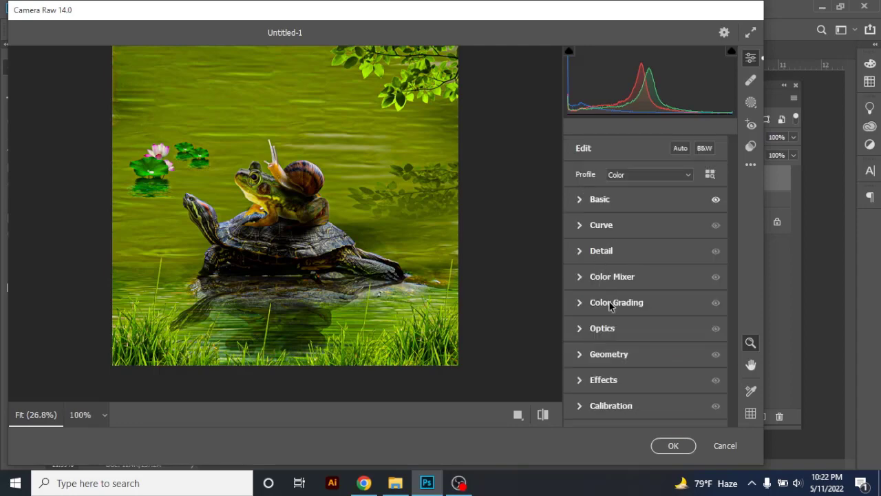
pyautogui.click(579, 329)
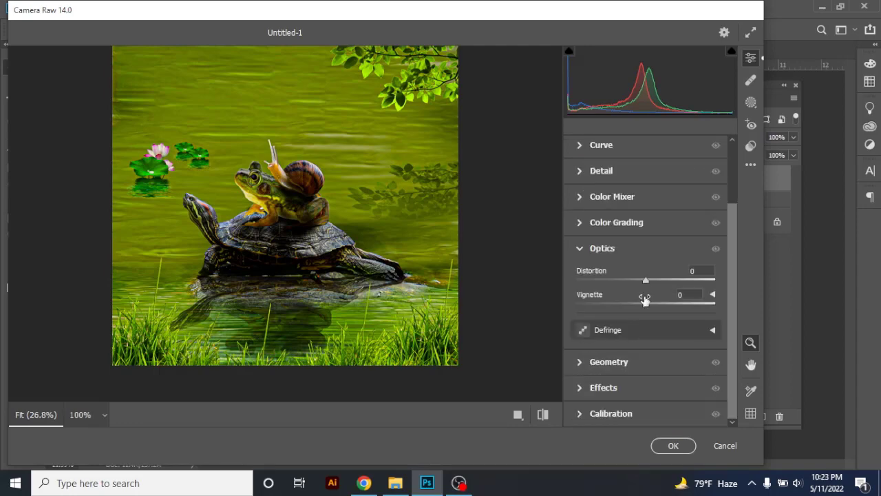
pyautogui.moveTo(646, 281)
pyautogui.mouseDown()
pyautogui.moveTo(657, 282)
pyautogui.moveTo(638, 285)
pyautogui.mouseUp()
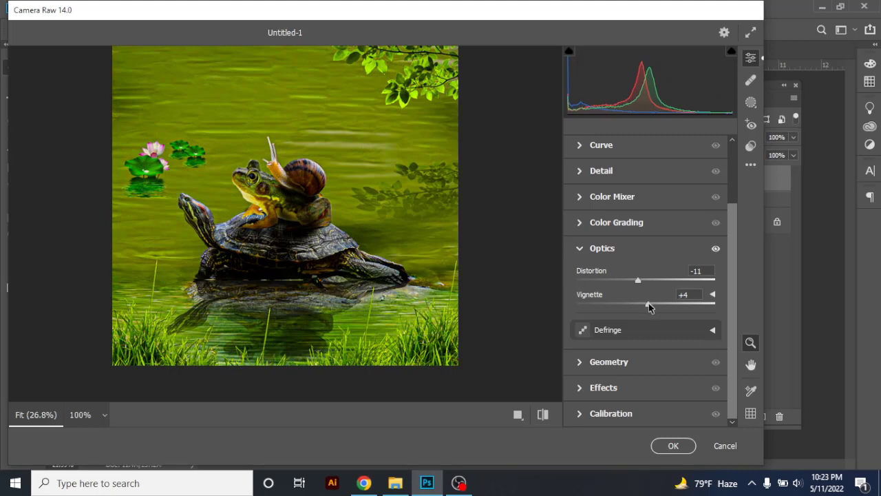
# Refine the lens correction by setting the Optics Distortion to -6
pyautogui.click(590, 360)
pyautogui.click(587, 360)
pyautogui.click(582, 282)
pyautogui.click(582, 303)
pyautogui.scroll(-2, 606, 328)
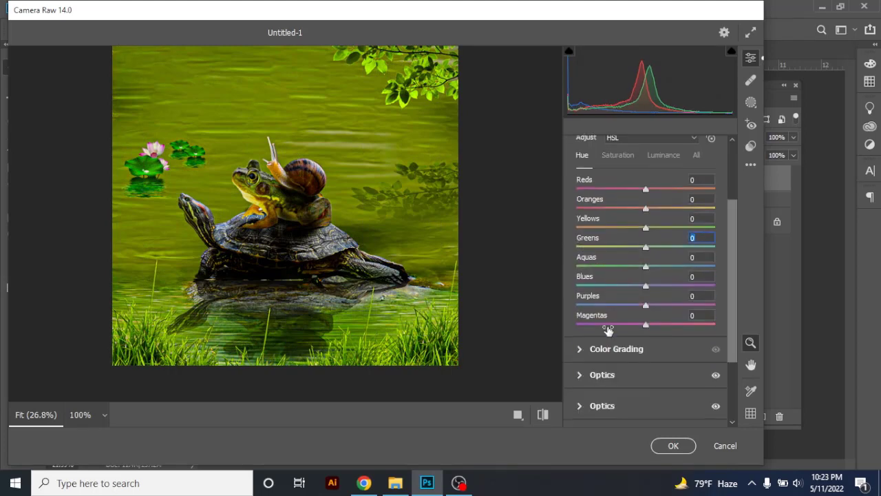
pyautogui.click(590, 344)
pyautogui.moveTo(638, 282); pyautogui.dragTo(641, 282)
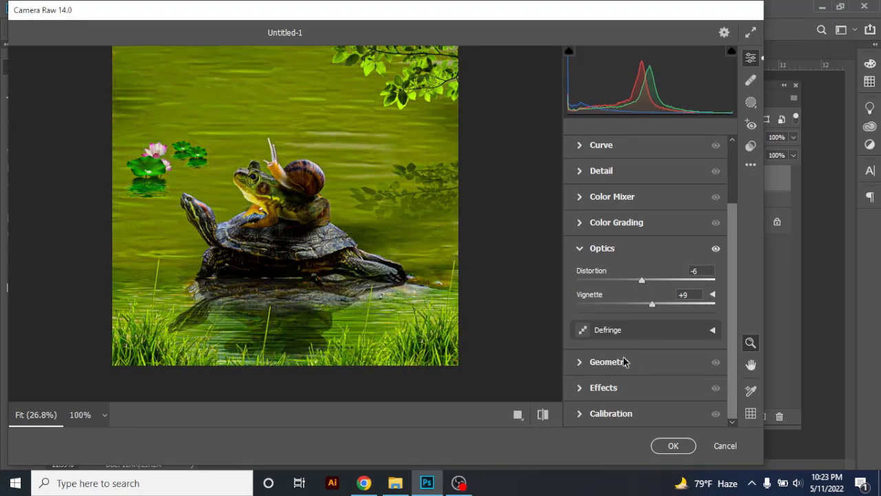
# Set the Vignetting effect to +6 in Camera Raw
pyautogui.click(624, 362)
pyautogui.scroll(2, 629, 341)
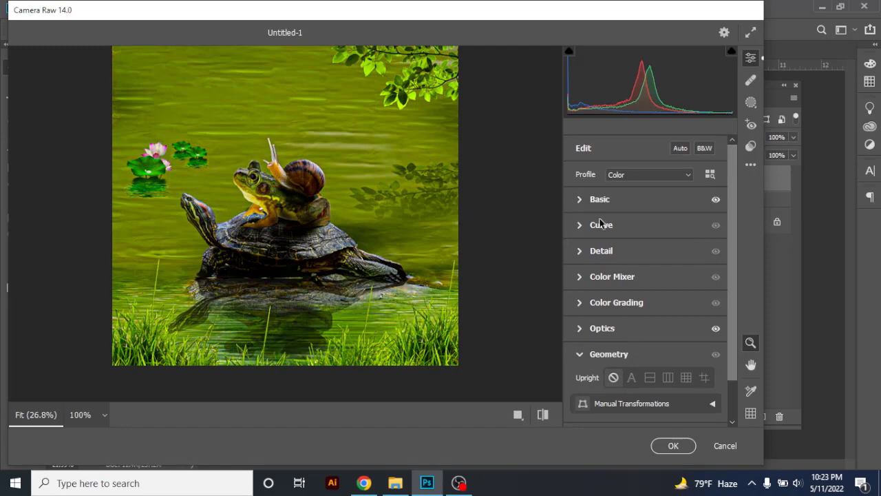
pyautogui.scroll(-2, 583, 200)
pyautogui.click(586, 387)
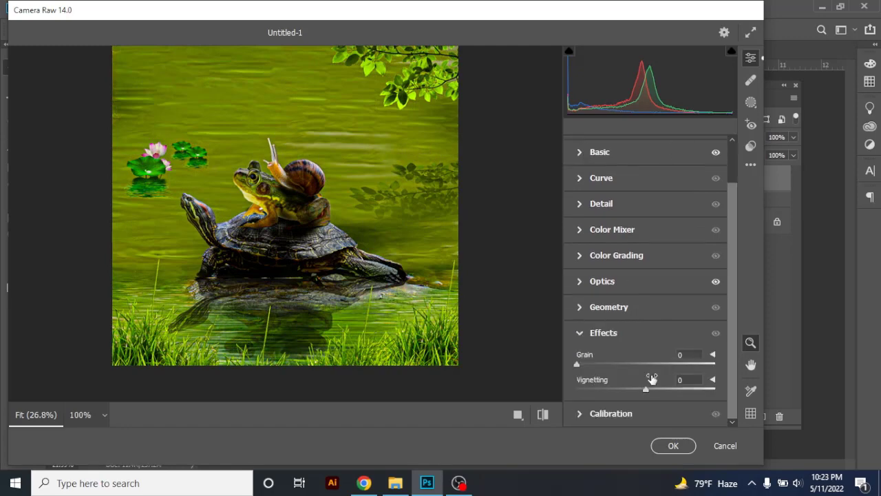
pyautogui.moveTo(645, 391); pyautogui.dragTo(655, 389)
# Shape the blue and green channel point curves, raising the green midtones, and apply the Camera Raw Filter to Layer 6
pyautogui.scroll(2, 634, 287)
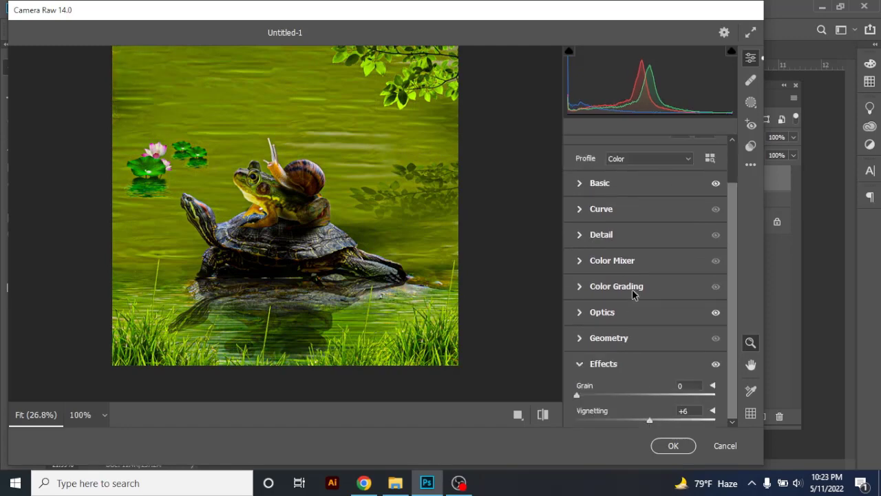
pyautogui.click(598, 225)
pyautogui.click(672, 168)
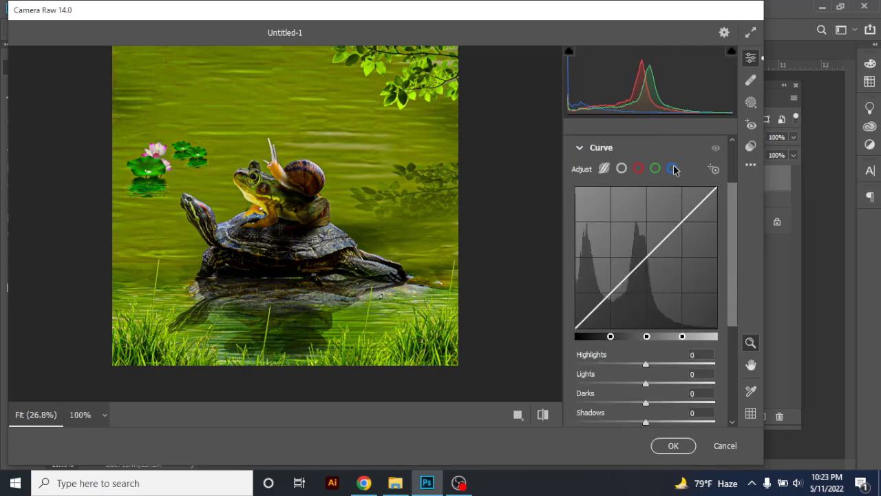
pyautogui.moveTo(664, 224); pyautogui.dragTo(662, 235)
pyautogui.click(655, 168)
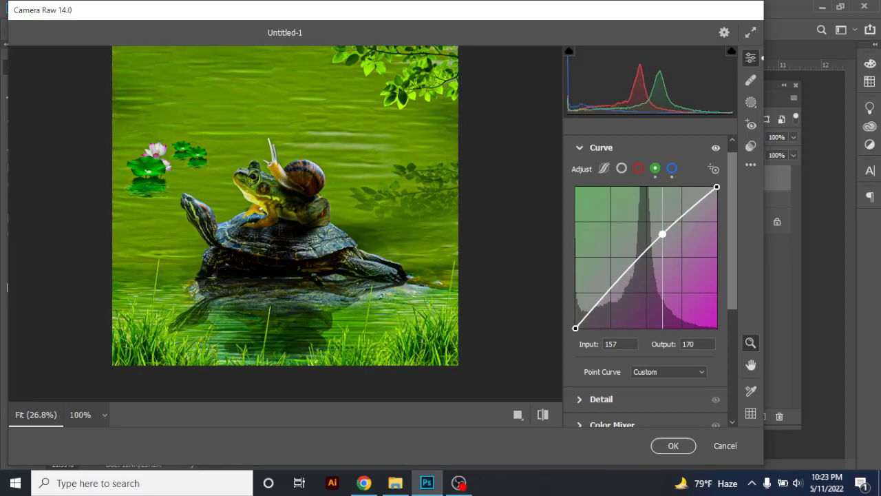
pyautogui.moveTo(626, 275); pyautogui.dragTo(619, 276)
pyautogui.moveTo(662, 234); pyautogui.dragTo(663, 232)
pyautogui.click(673, 445)
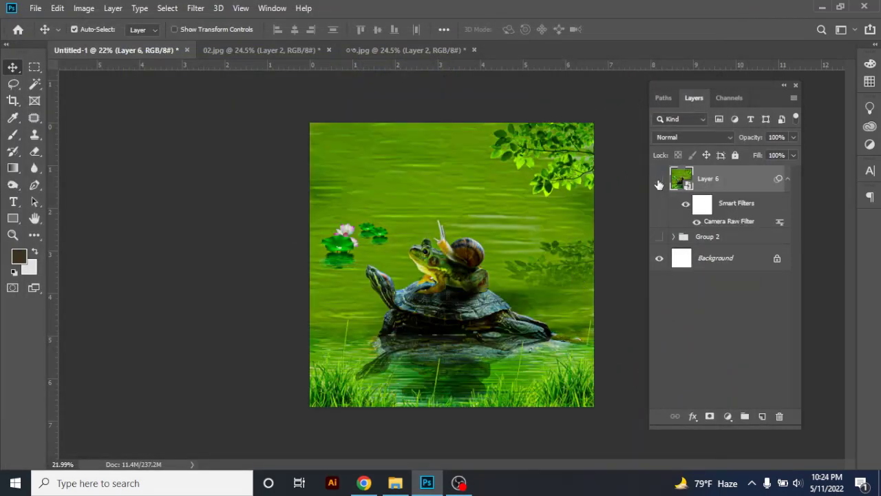
# Compare the composite with and without the graded Layer 6 by toggling its visibility
pyautogui.click(659, 179)
pyautogui.click(659, 180)
pyautogui.click(659, 180)
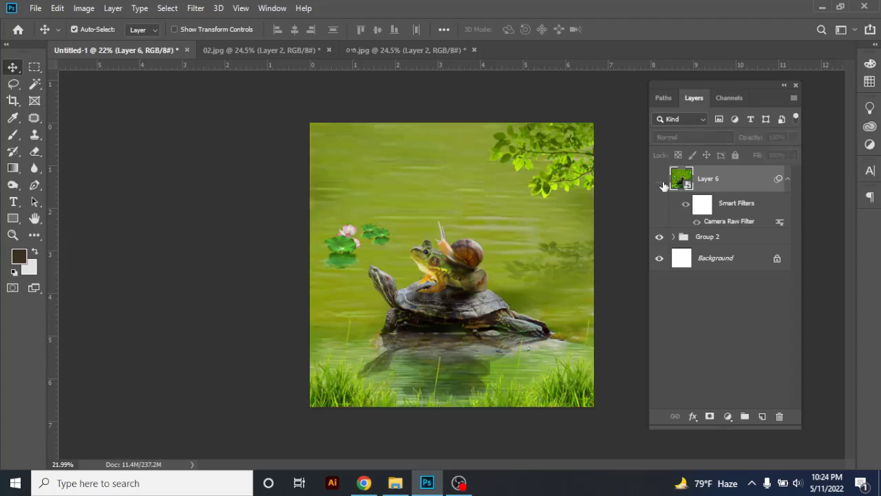
pyautogui.click(659, 180)
pyautogui.click(659, 180)
pyautogui.click(659, 180)
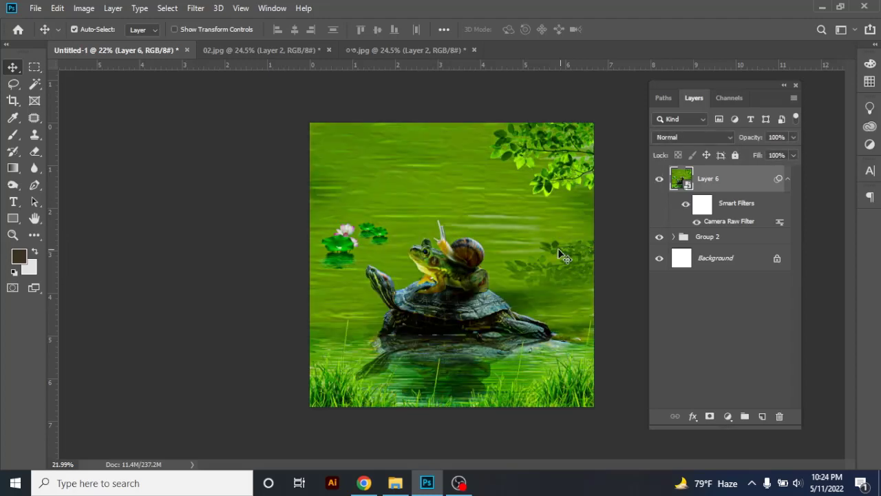
# Examine the graded snail, frog, turtle and water reflection up close and at full view
pyautogui.moveTo(490, 267); pyautogui.dragTo(550, 279)
pyautogui.moveTo(440, 252); pyautogui.dragTo(324, 203)
pyautogui.moveTo(315, 201); pyautogui.dragTo(353, 219)
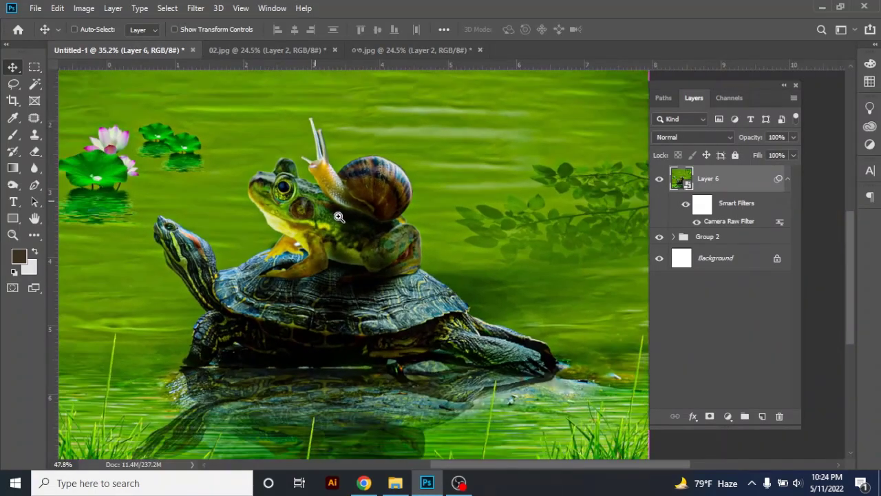
pyautogui.moveTo(355, 317); pyautogui.dragTo(327, 267)
pyautogui.moveTo(344, 242); pyautogui.dragTo(345, 287)
pyautogui.moveTo(377, 255); pyautogui.dragTo(351, 251)
pyautogui.moveTo(283, 217); pyautogui.dragTo(384, 244)
pyautogui.moveTo(434, 257); pyautogui.dragTo(355, 234)
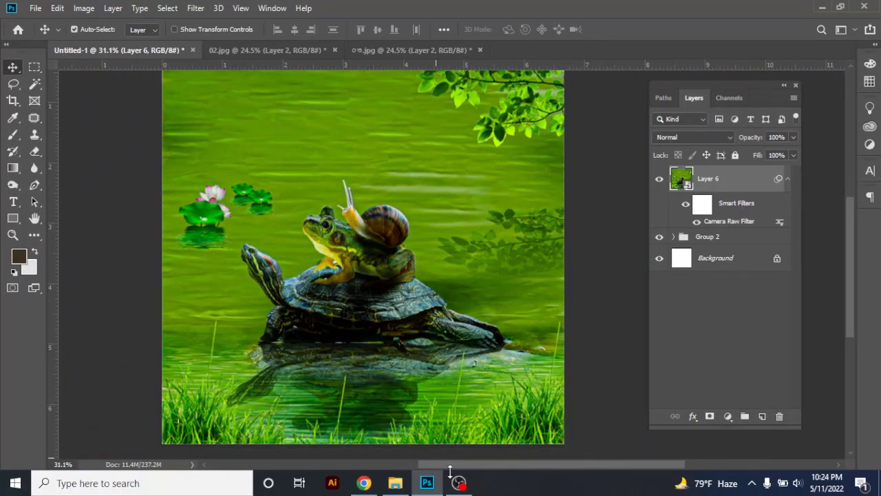
pyautogui.click(457, 483)
pyautogui.click(627, 10)
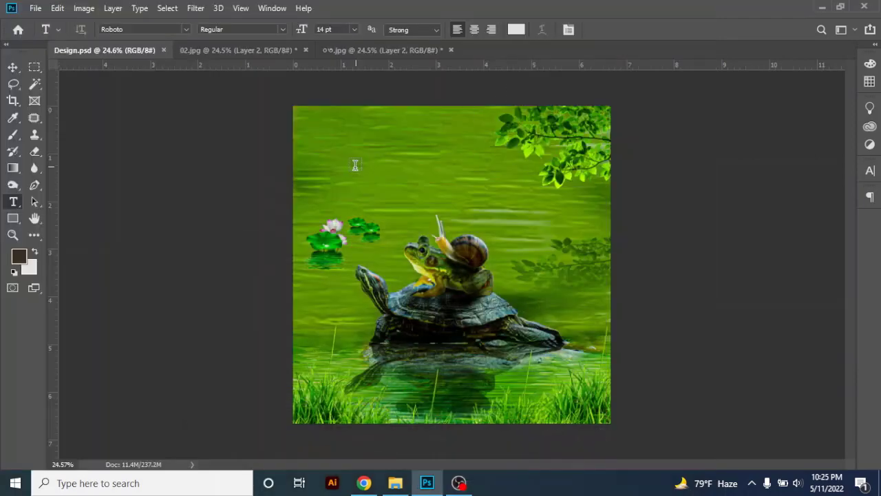
# Start a text line above the lily pads and switch to Chrome to search for "best fands" in a new tab
pyautogui.click(353, 165)
pyautogui.press('Escape')
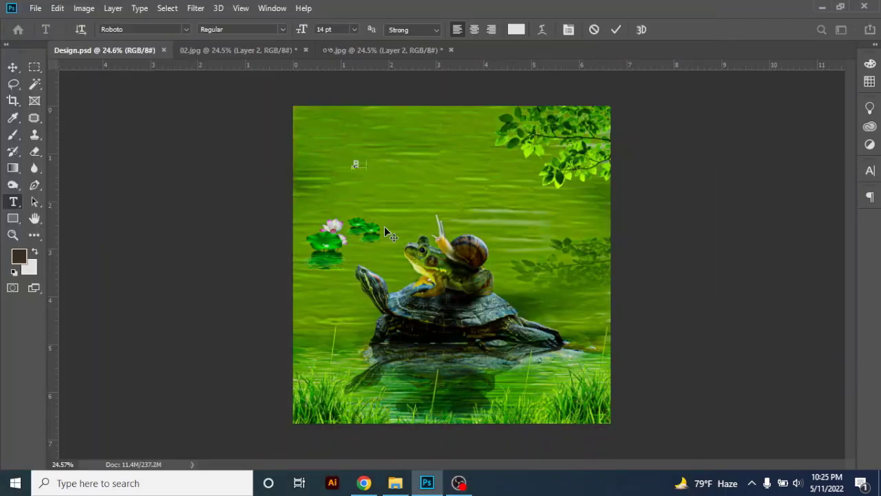
pyautogui.click(364, 483)
pyautogui.click(719, 11)
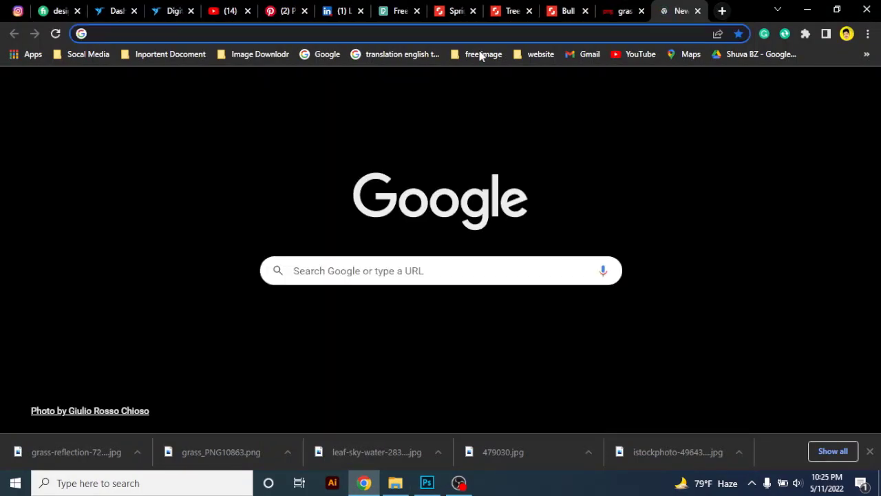
pyautogui.write('best fands')
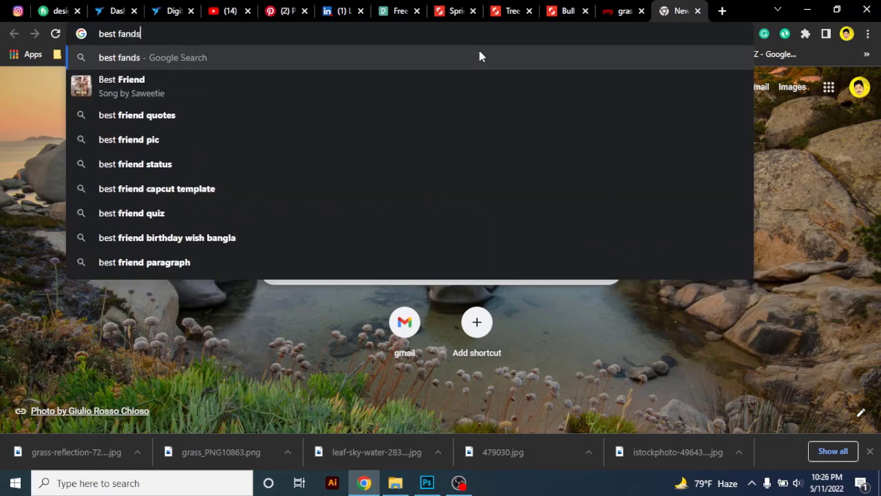
pyautogui.press('Down')
# Switch to Photoshop, enter the text BEST FRIEND and set its leading to Auto and its tracking to 0
pyautogui.click(426, 482)
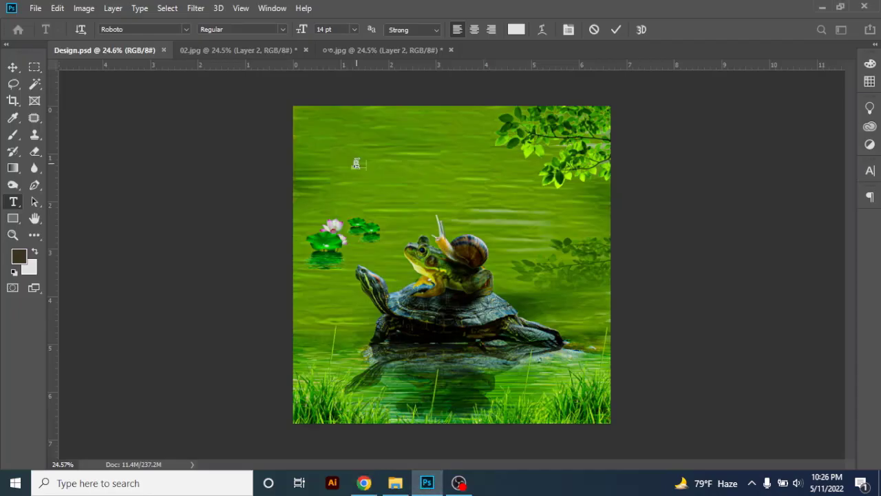
pyautogui.write('BEST FRIEND')
pyautogui.hotkey('ctrl', 'a')
pyautogui.hotkey('ctrl', 't')
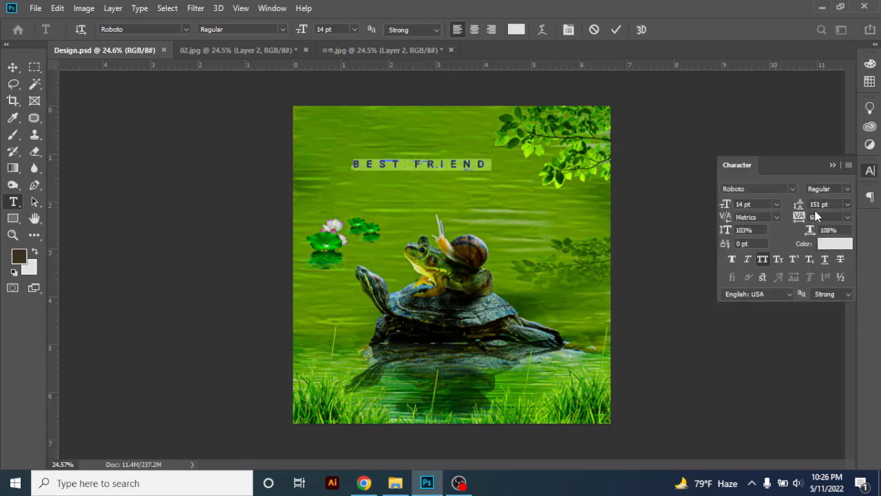
pyautogui.click(847, 205)
pyautogui.click(829, 217)
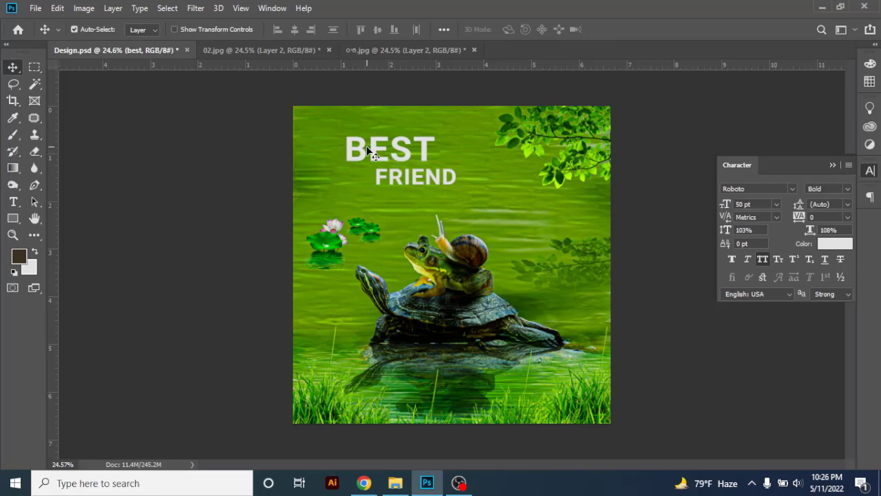
# Reposition the stacked words BEST and FRIEND above the lily pads and try turning off All Caps for FRIEND
pyautogui.moveTo(366, 147); pyautogui.dragTo(360, 149)
pyautogui.moveTo(416, 178); pyautogui.dragTo(417, 186)
pyautogui.click(762, 260)
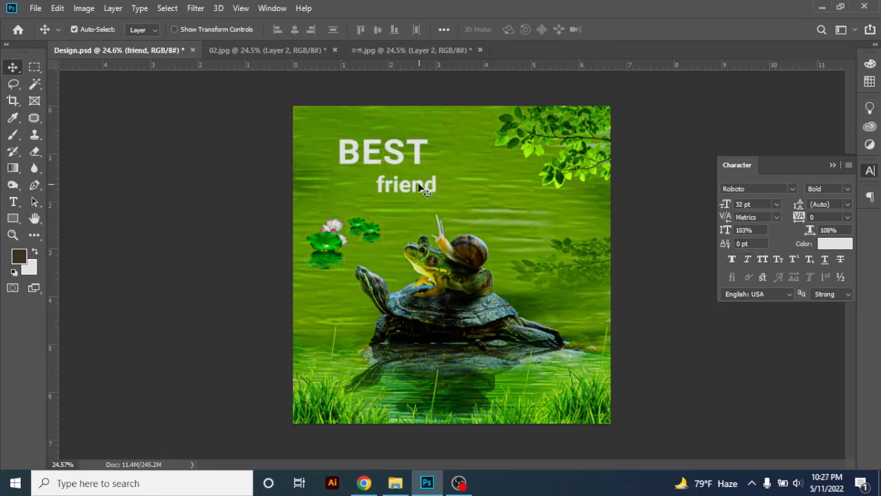
pyautogui.hotkey('ctrl', 'z')
# Turn BEST into "Best" without All Caps and scale it down to about the size of FRIEND
pyautogui.click(417, 155)
pyautogui.click(762, 260)
pyautogui.click(13, 201)
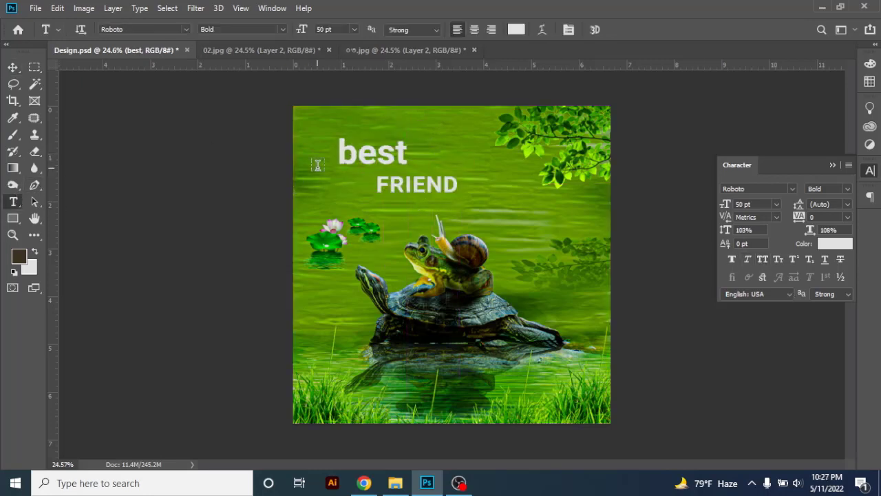
pyautogui.moveTo(338, 153); pyautogui.dragTo(389, 156)
pyautogui.write('B')
pyautogui.hotkey('ctrl', 'Return')
pyautogui.press('v')
pyautogui.hotkey('ctrl', 't')
pyautogui.press('Return')
# Move FRIEND directly below Best and turn it into "Friend" without All Caps
pyautogui.moveTo(403, 188); pyautogui.dragTo(347, 180)
pyautogui.click(762, 259)
pyautogui.click(13, 202)
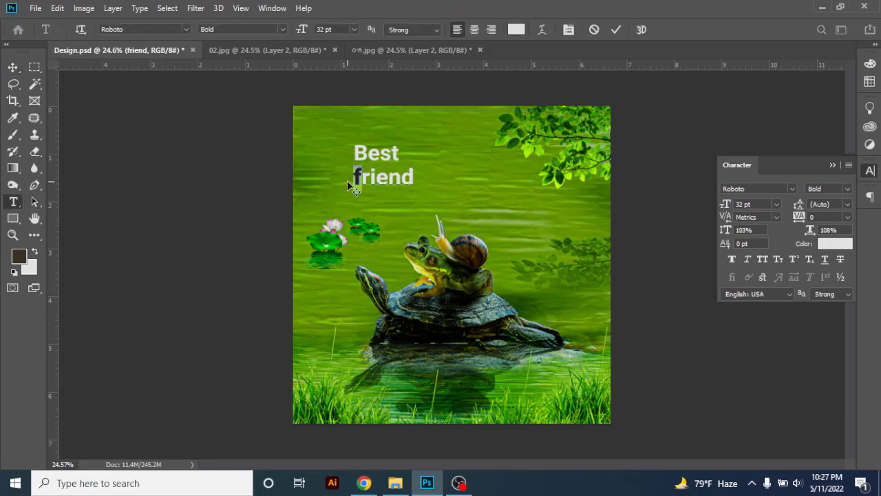
pyautogui.write('F')
pyautogui.click(13, 67)
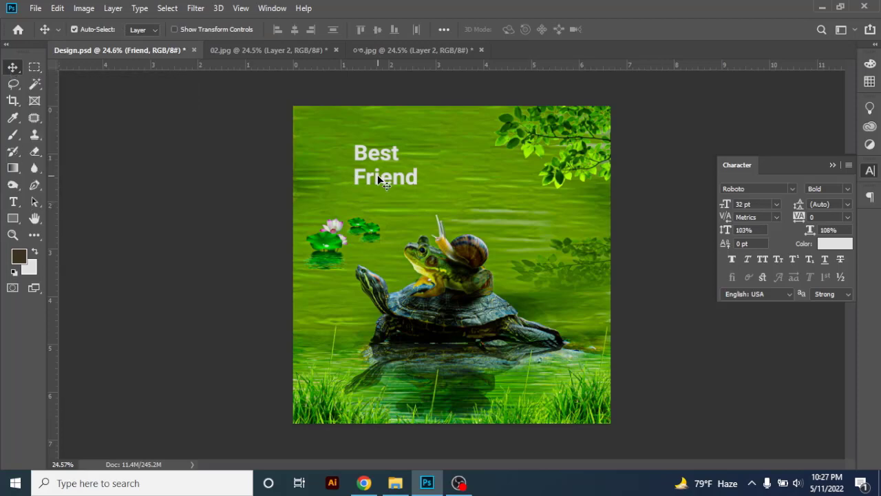
# Place Friend beside Best on one line, in dark green at 37.18 pt
pyautogui.moveTo(386, 178); pyautogui.dragTo(387, 175)
pyautogui.click(26, 259)
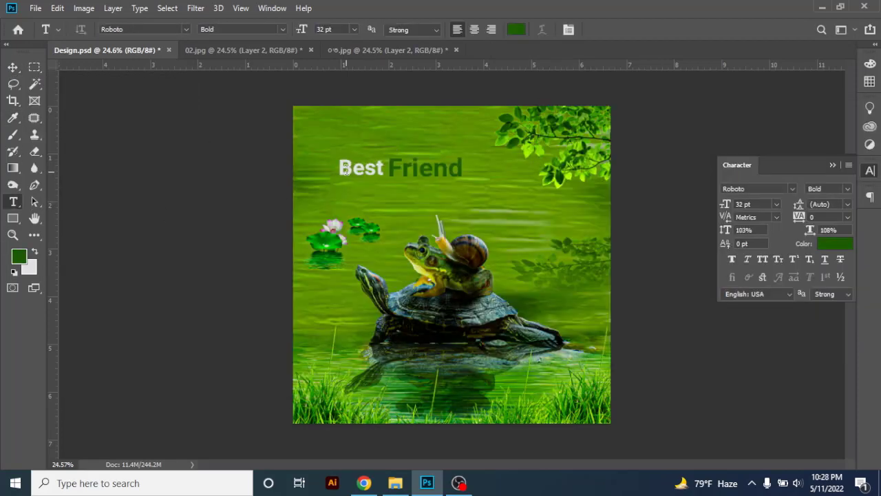
# Enlarge the initial F of Friend above its other letters and nudge the word slightly away from Best
pyautogui.moveTo(386, 165)
pyautogui.mouseDown()
pyautogui.moveTo(402, 170)
pyautogui.moveTo(391, 167)
pyautogui.mouseUp()
pyautogui.click(403, 170)
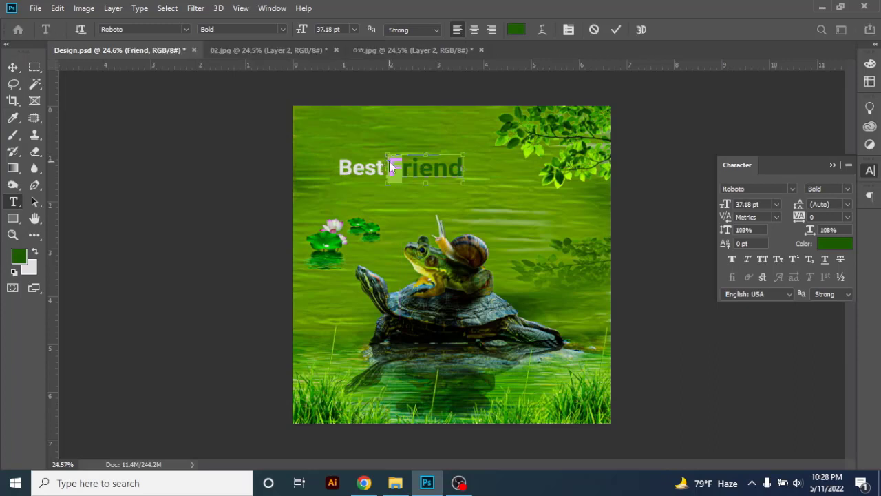
pyautogui.hotkey('ctrl', 'shift', '.')
pyautogui.hotkey('ctrl', 'shift', '.')
pyautogui.click(407, 170)
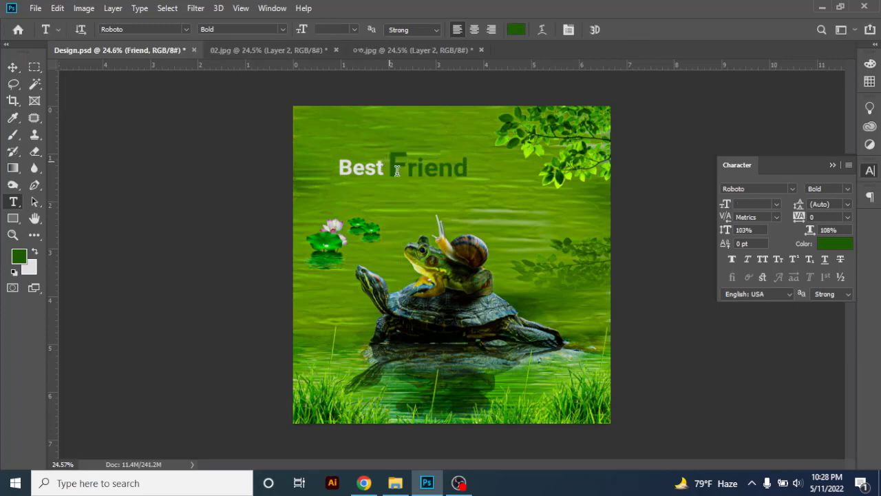
pyautogui.moveTo(411, 136); pyautogui.dragTo(414, 132)
pyautogui.click(415, 136)
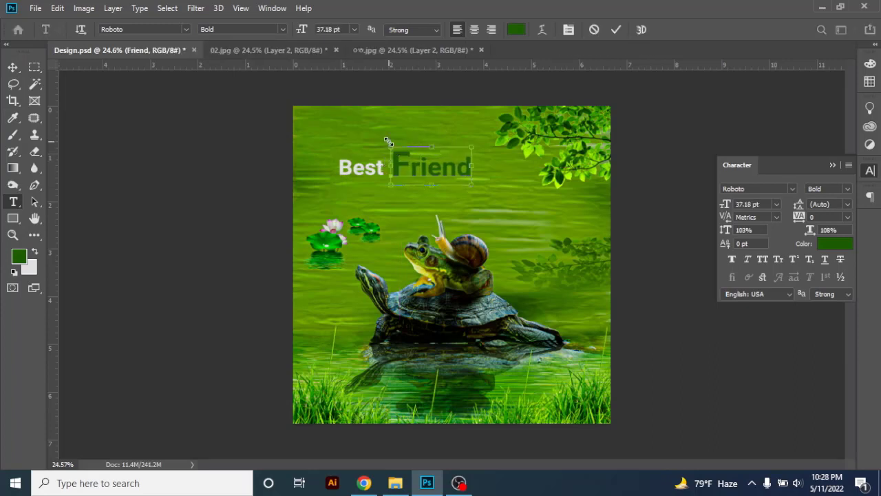
# Scale down the word Best and set Friend close beside it, with the enlarged F next to Best
pyautogui.click(13, 66)
pyautogui.moveTo(369, 168); pyautogui.dragTo(374, 164)
pyautogui.click(468, 168)
pyautogui.hotkey('ctrl', 't')
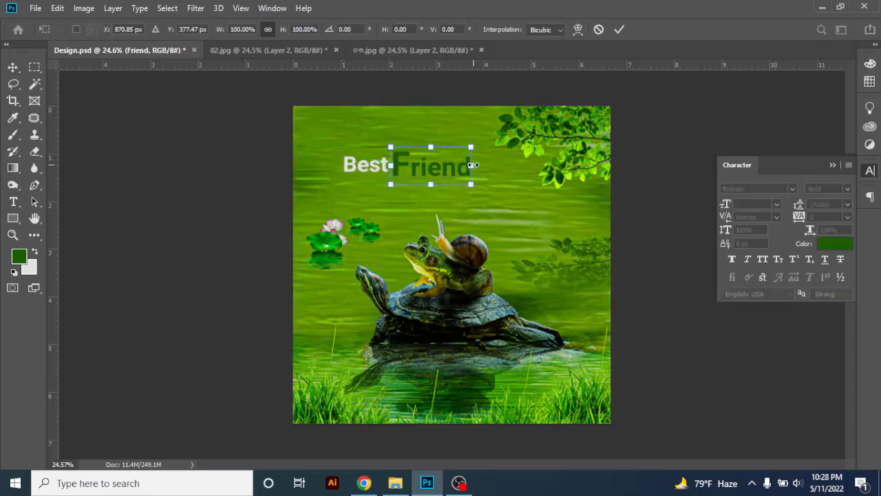
pyautogui.moveTo(472, 165); pyautogui.dragTo(431, 225)
pyautogui.press('Return')
pyautogui.keyDown('shift'); pyautogui.click(366, 165); pyautogui.keyUp('shift')
pyautogui.hotkey('ctrl', 't')
pyautogui.press('Return')
pyautogui.click(158, 200)
pyautogui.hotkey('ctrl', '+')
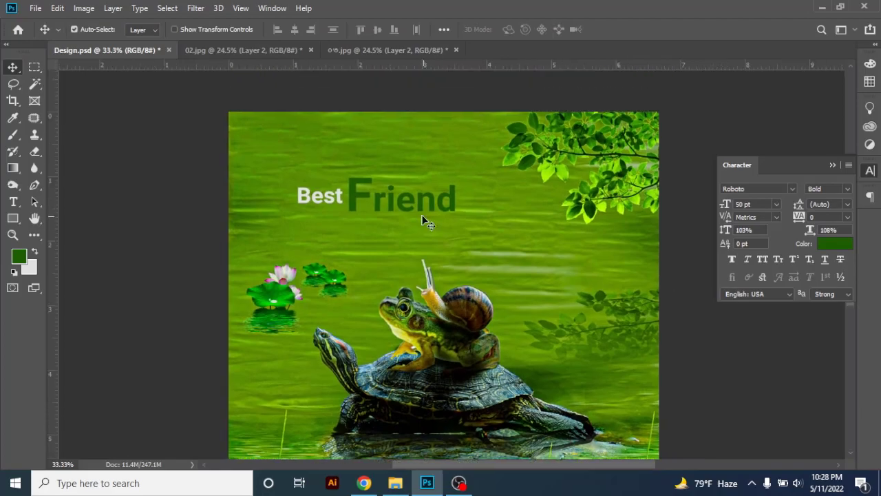
# Search Google Images in Chrome for "best friend", copy the "My Best Friend Essay" cartoon of two boys and return to Photoshop
pyautogui.click(10, 202)
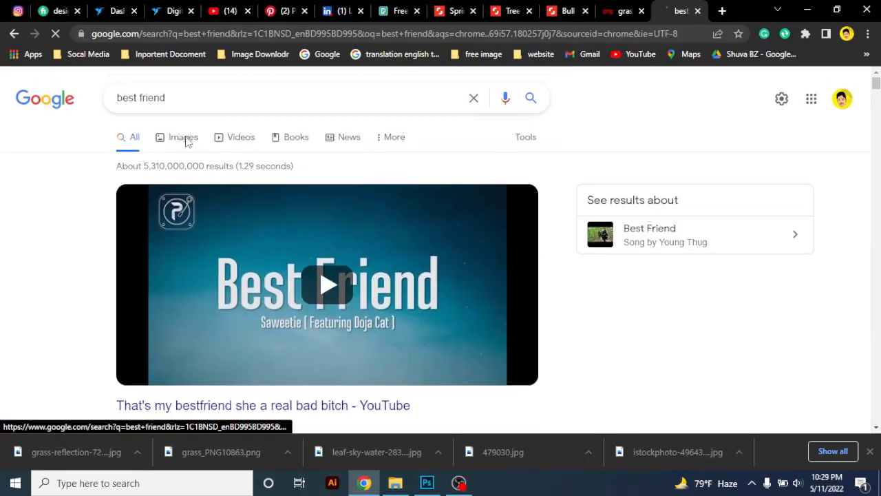
pyautogui.click(183, 137)
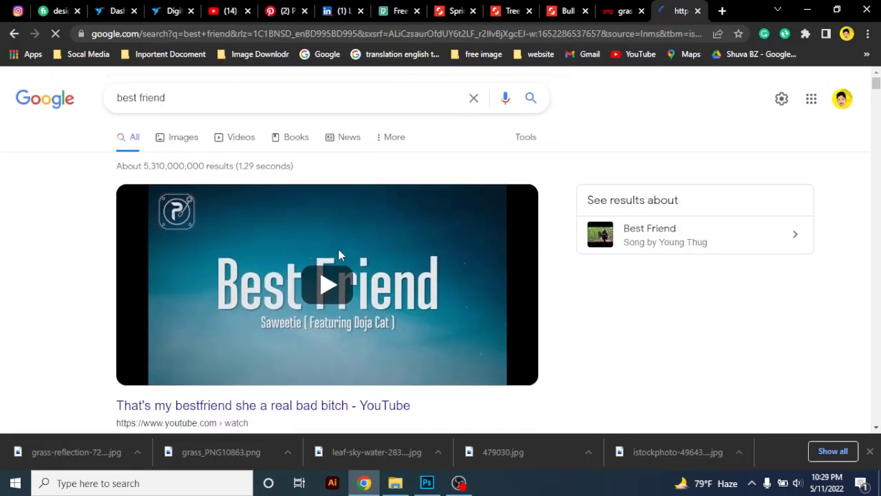
pyautogui.scroll(-7, 448, 269)
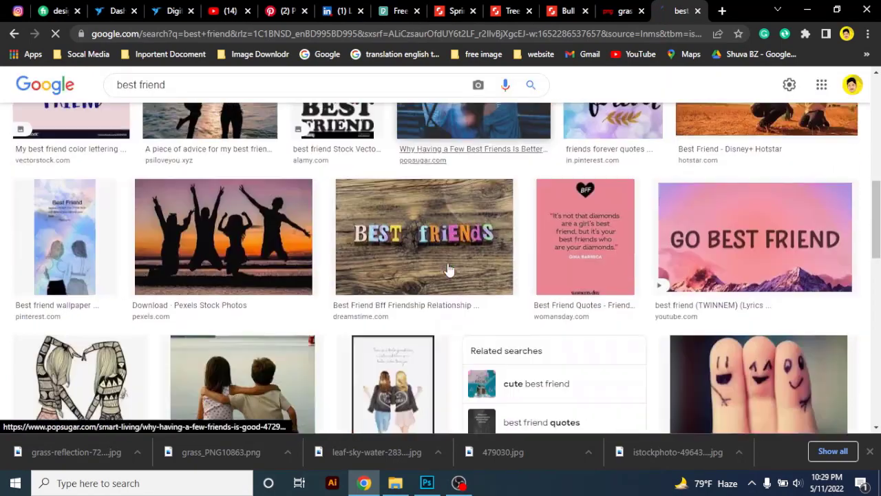
pyautogui.scroll(-10, 448, 269)
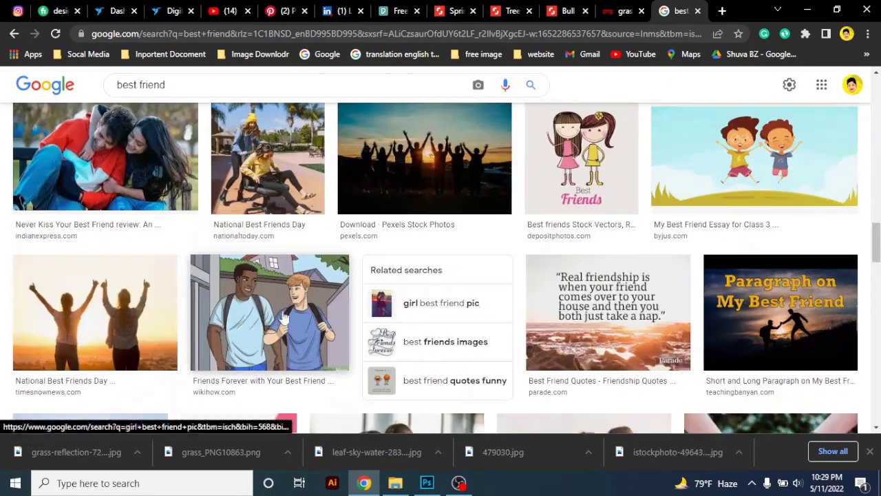
pyautogui.scroll(-4, 285, 319)
pyautogui.scroll(-4, 353, 349)
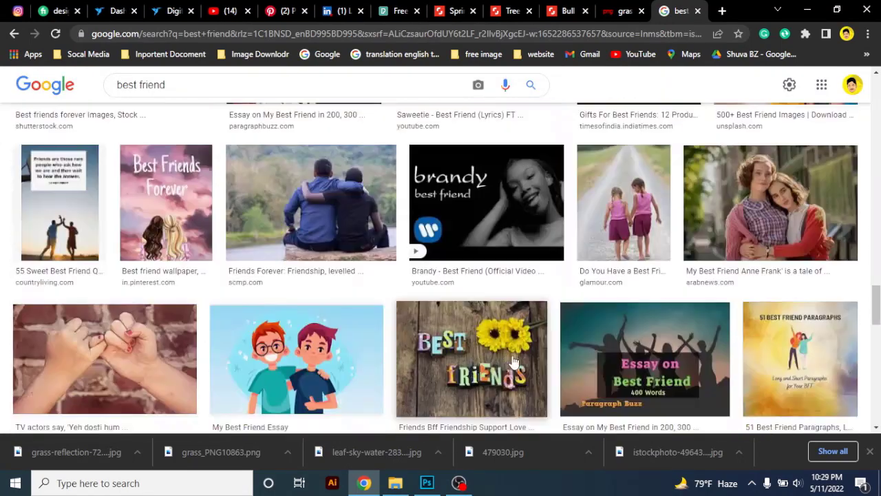
pyautogui.click(353, 349)
pyautogui.scroll(-3, 688, 248)
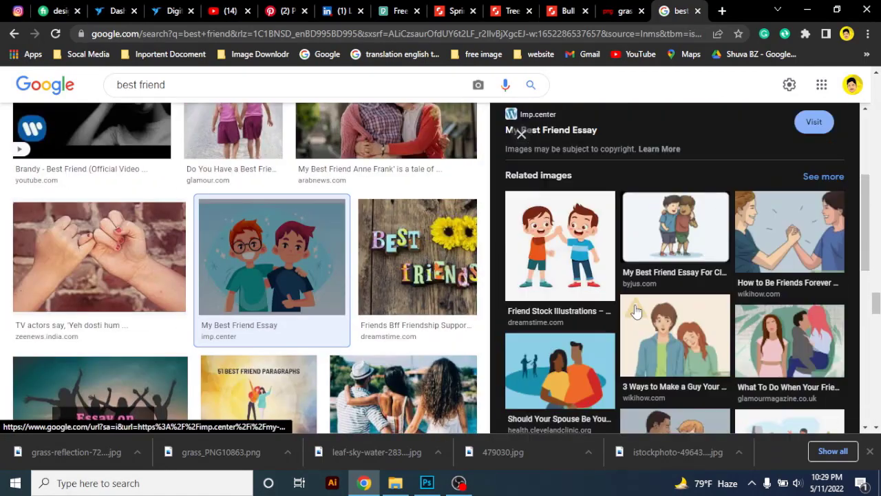
pyautogui.scroll(6, 636, 311)
pyautogui.rightClick(665, 184)
pyautogui.click(710, 336)
pyautogui.click(426, 483)
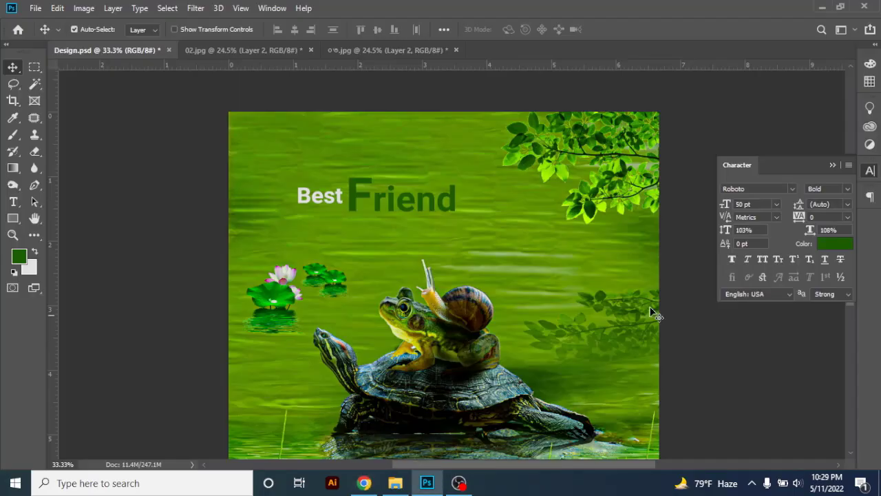
# Show the layer list, paste the copied cartoon above the Friend text and clip it to the word
pyautogui.click(869, 171)
pyautogui.click(272, 7)
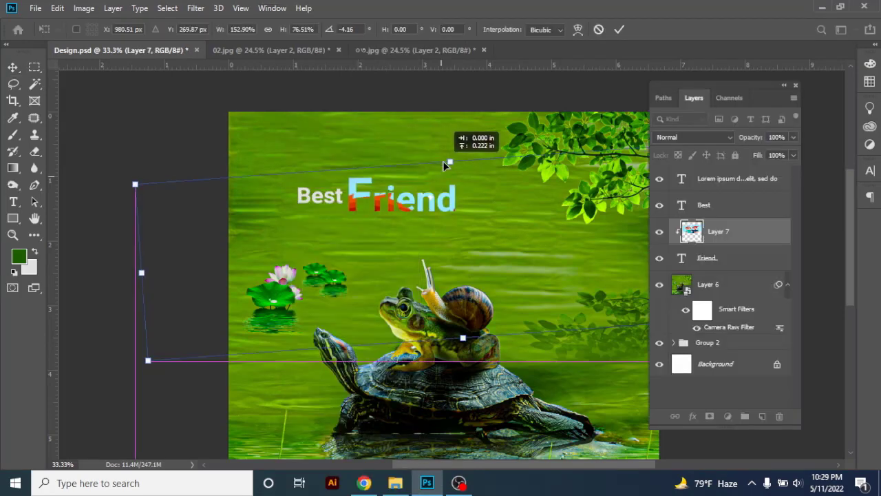
pyautogui.moveTo(442, 161); pyautogui.dragTo(396, 188)
pyautogui.press('Return')
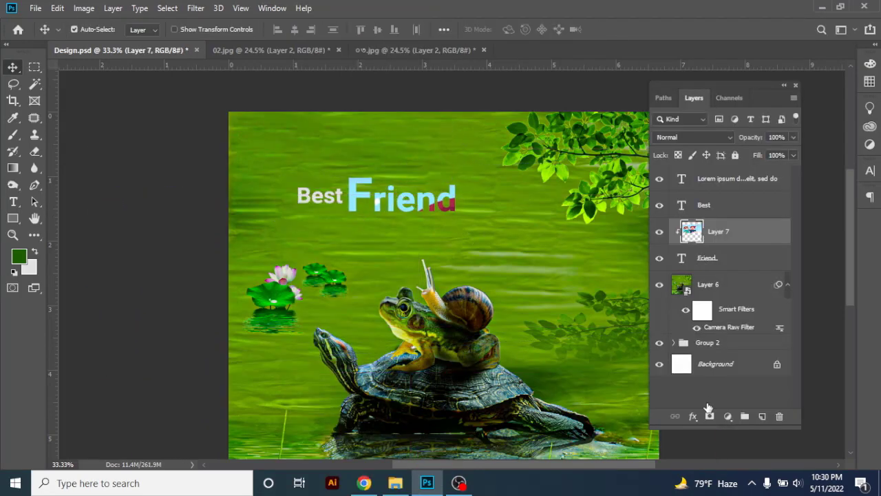
# Add a Multiply drop shadow to the Friend text with 59% opacity, 12 px distance and 8% spread
pyautogui.click(707, 257)
pyautogui.click(692, 416)
pyautogui.click(716, 400)
pyautogui.moveTo(316, 40); pyautogui.dragTo(833, 59)
pyautogui.moveTo(681, 157); pyautogui.dragTo(668, 158)
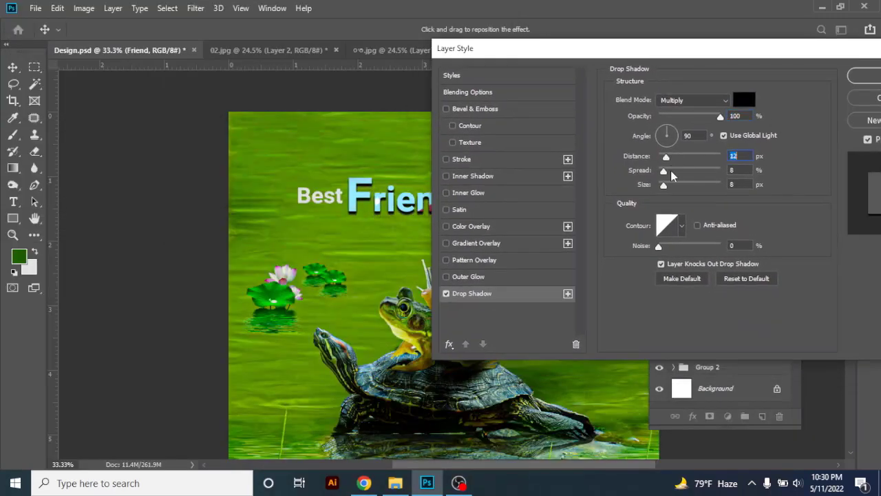
pyautogui.click(664, 184)
pyautogui.moveTo(720, 116); pyautogui.dragTo(695, 116)
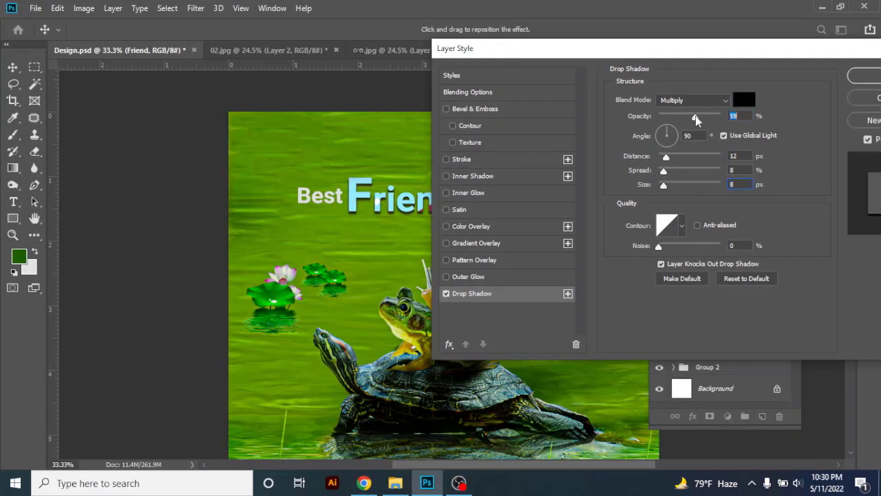
pyautogui.moveTo(664, 185); pyautogui.dragTo(667, 185)
# Add a smooth Inner Bevel to the Friend text with a size of 13 px and apply the layer style
pyautogui.click(472, 110)
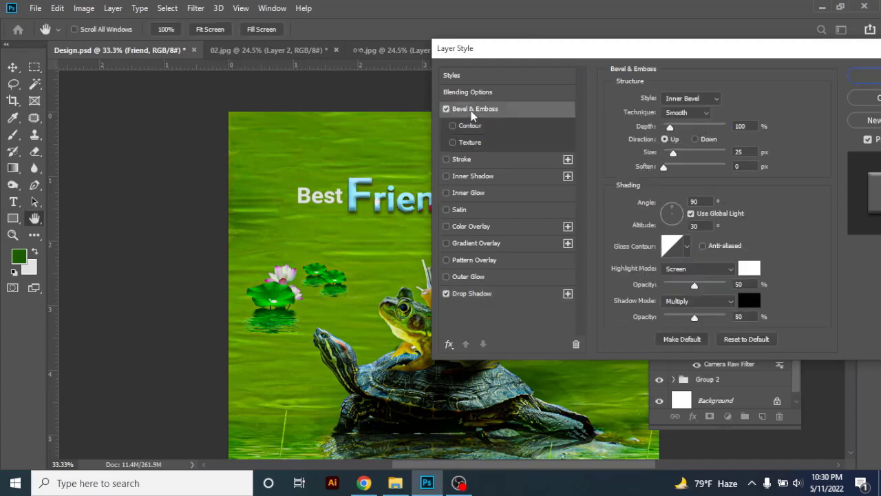
pyautogui.moveTo(679, 151); pyautogui.dragTo(671, 153)
pyautogui.press('Return')
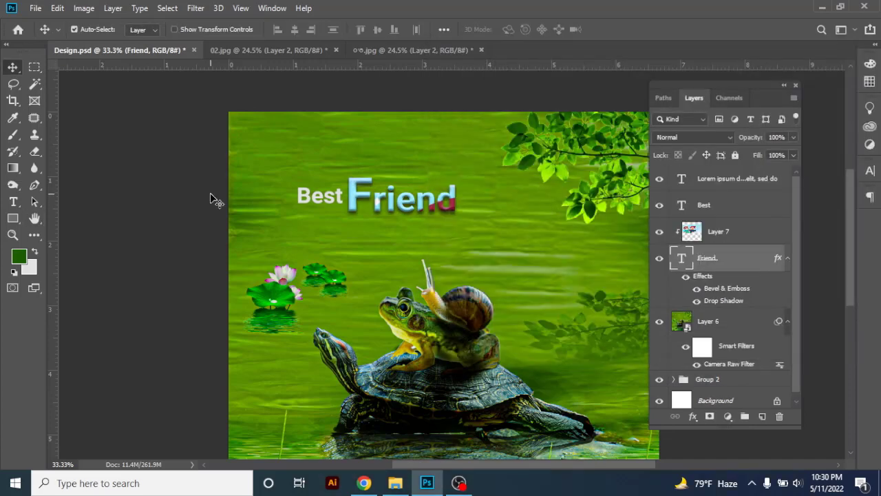
# Paste the cartoon as a clipping mask on Best, scale it to about 126% over the word and set its opacity to 10%
pyautogui.keyDown('ctrl'); pyautogui.click(211, 195); pyautogui.keyUp('ctrl')
pyautogui.scroll(3, 344, 197)
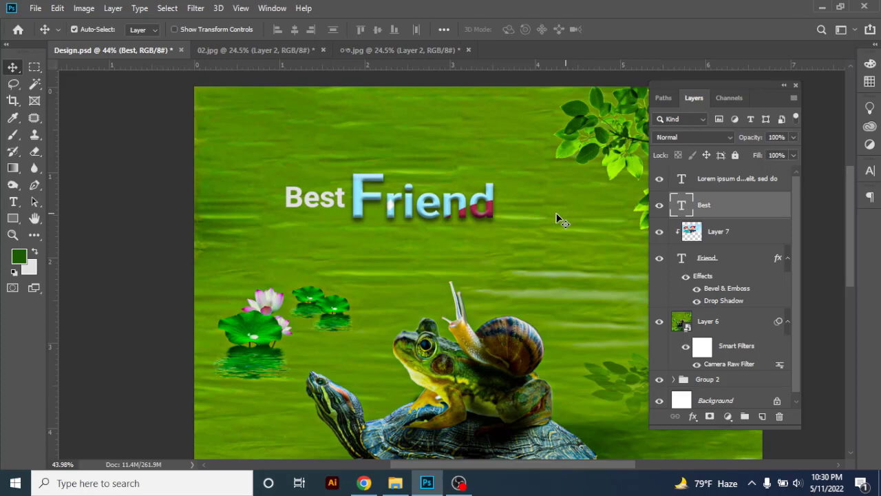
pyautogui.scroll(-3, 561, 215)
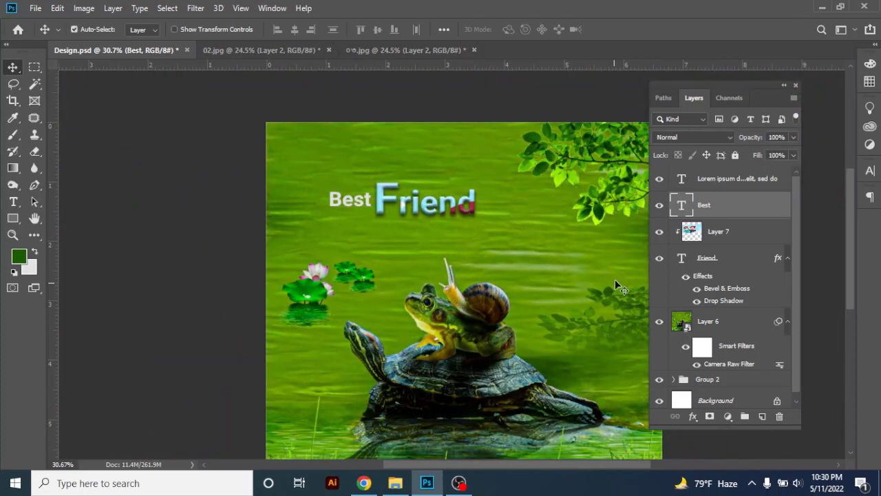
pyautogui.hotkey('ctrl', 'v')
pyautogui.keyDown('alt'); pyautogui.click(680, 226); pyautogui.keyUp('alt')
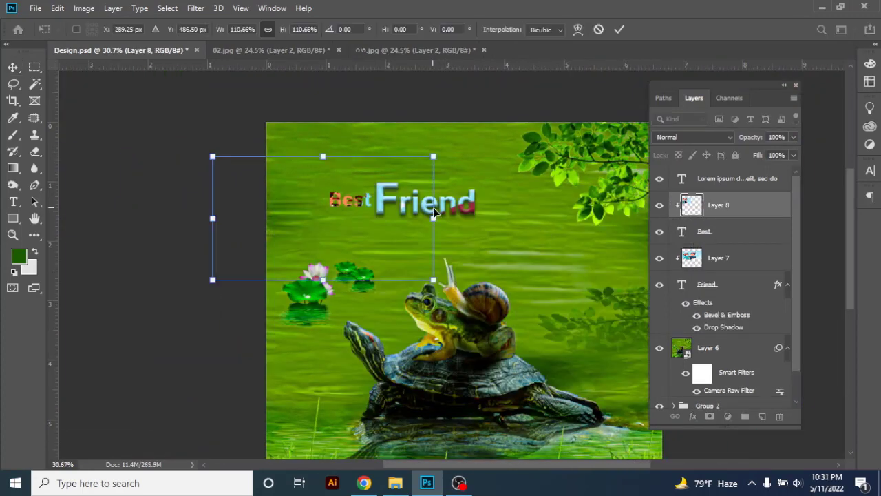
pyautogui.moveTo(434, 213); pyautogui.dragTo(463, 213)
pyautogui.moveTo(386, 200); pyautogui.dragTo(376, 231)
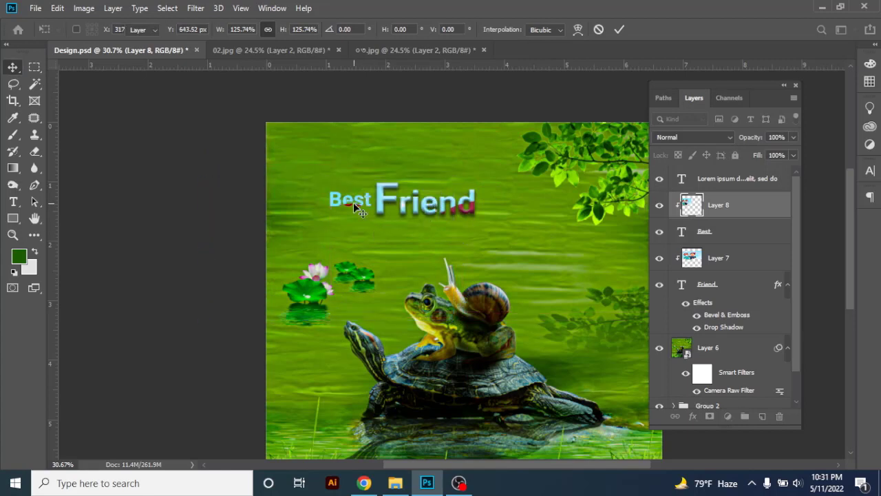
pyautogui.press('Return')
pyautogui.moveTo(792, 137); pyautogui.dragTo(735, 151)
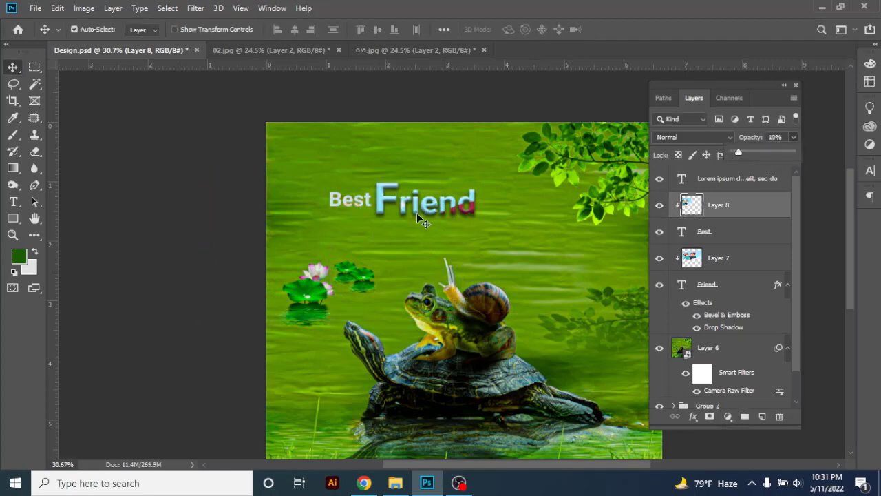
# Copy the layer style of the Friend text and paste it onto the Best text
pyautogui.click(717, 258)
pyautogui.rightClick(729, 258)
pyautogui.click(708, 286)
pyautogui.rightClick(709, 288)
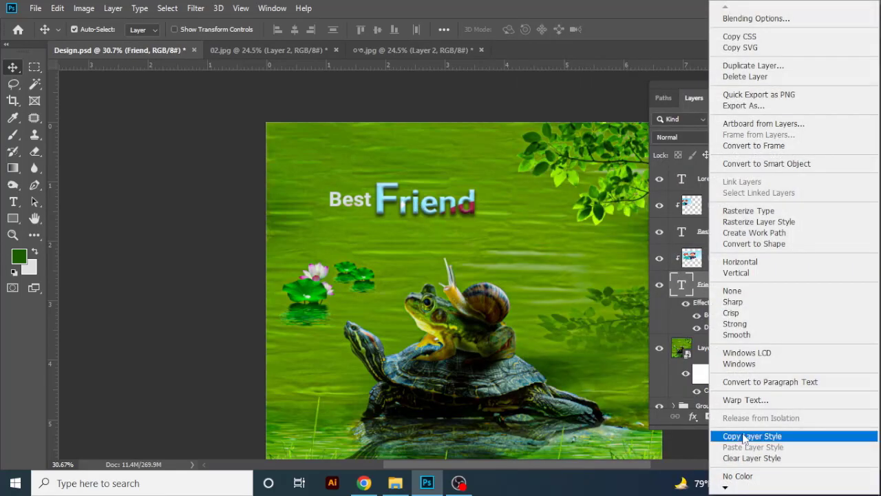
pyautogui.click(755, 435)
pyautogui.click(716, 204)
pyautogui.click(706, 236)
pyautogui.rightClick(707, 236)
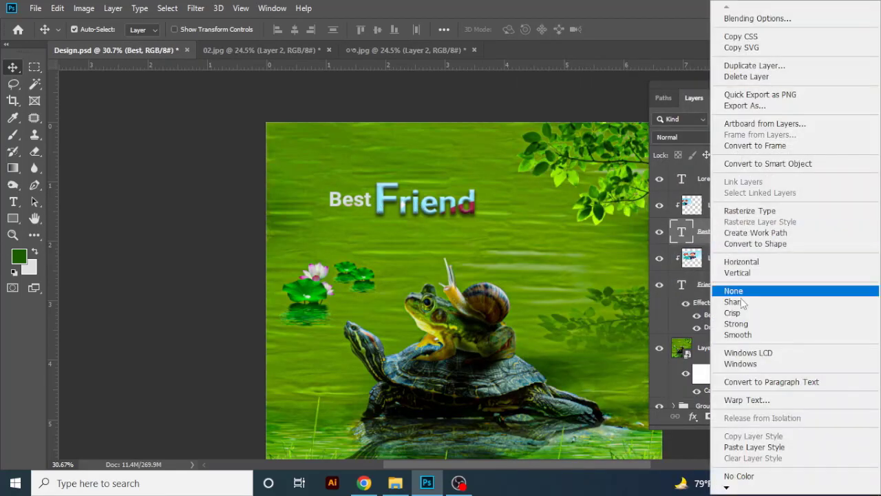
pyautogui.click(751, 446)
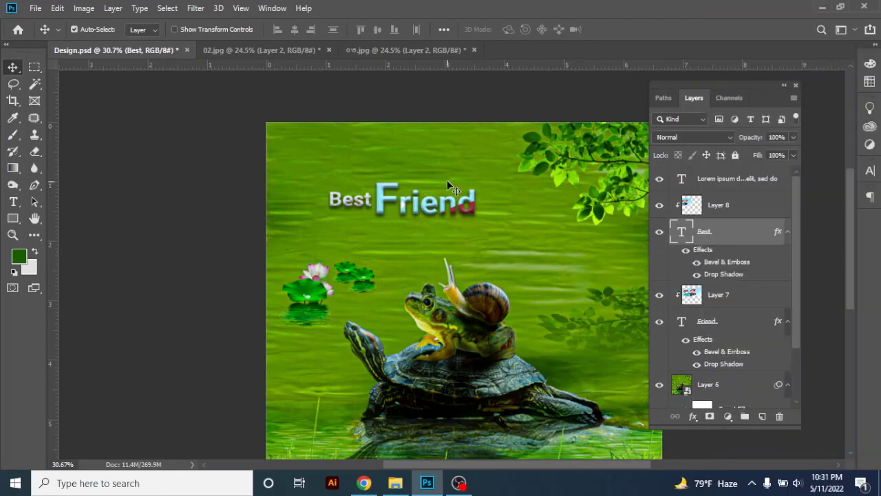
# Check the Bevel & Emboss settings of Best and review the whole composition with the interface panels hidden
pyautogui.doubleClick(715, 261)
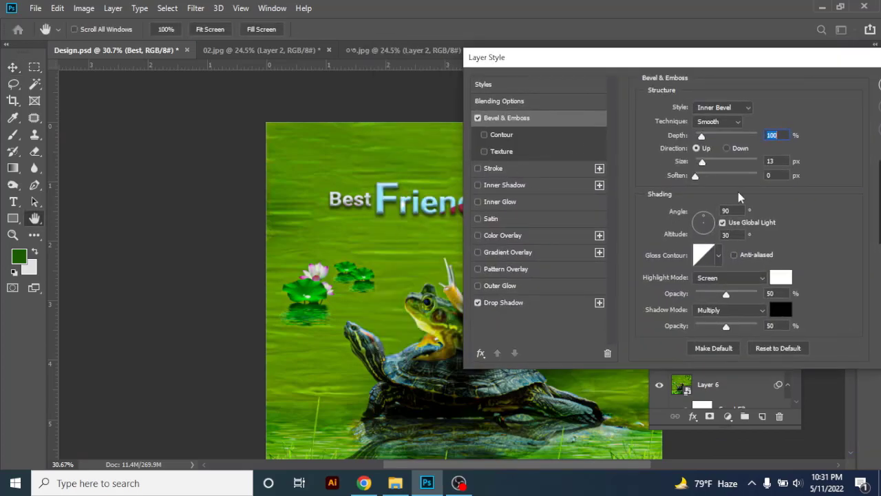
pyautogui.press('Return')
pyautogui.press('Tab')
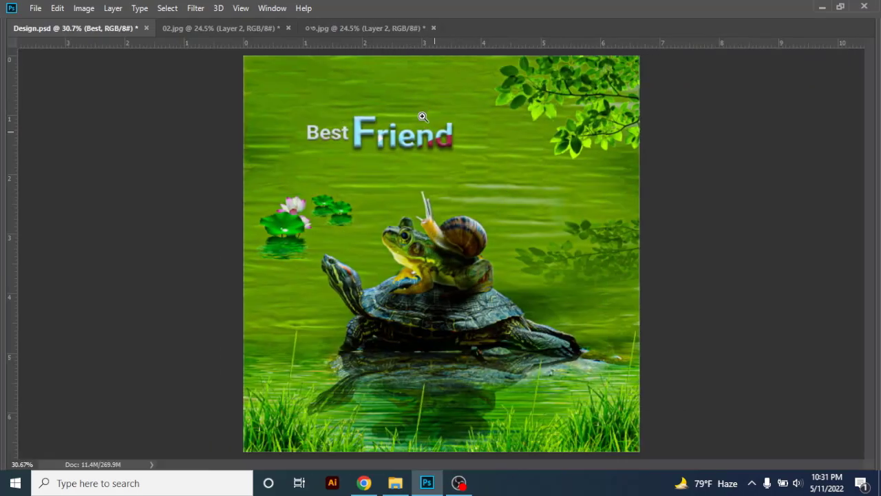
pyautogui.scroll(2, 434, 131)
pyautogui.scroll(-1, 443, 142)
pyautogui.scroll(-2, 419, 186)
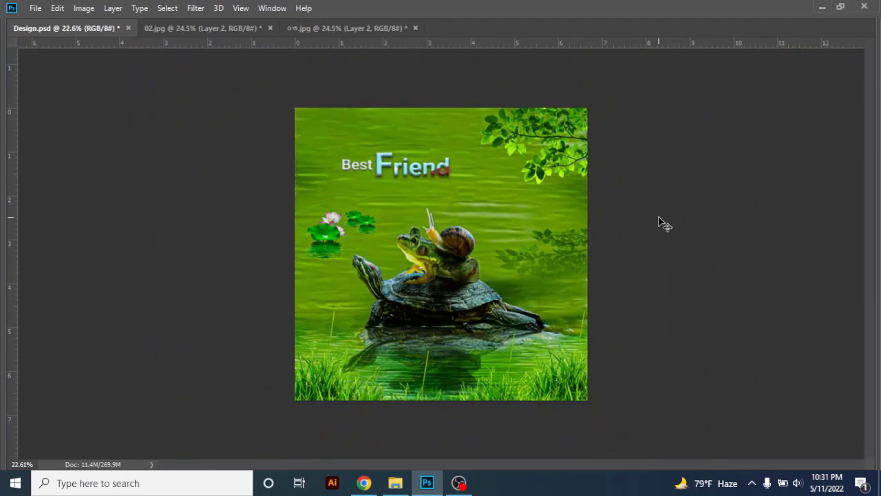
pyautogui.scroll(1, 468, 206)
pyautogui.scroll(-1, 403, 197)
pyautogui.press('Tab')
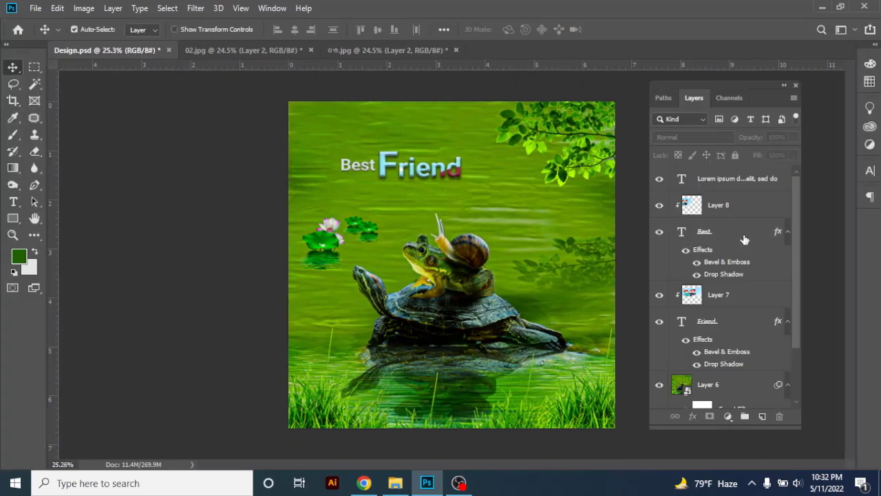
# Enlarge the Best and Friend texts together with their clipped pictures to 117.53%, reposition them and group the four layers
pyautogui.click(721, 234)
pyautogui.click(715, 181)
pyautogui.click(692, 204)
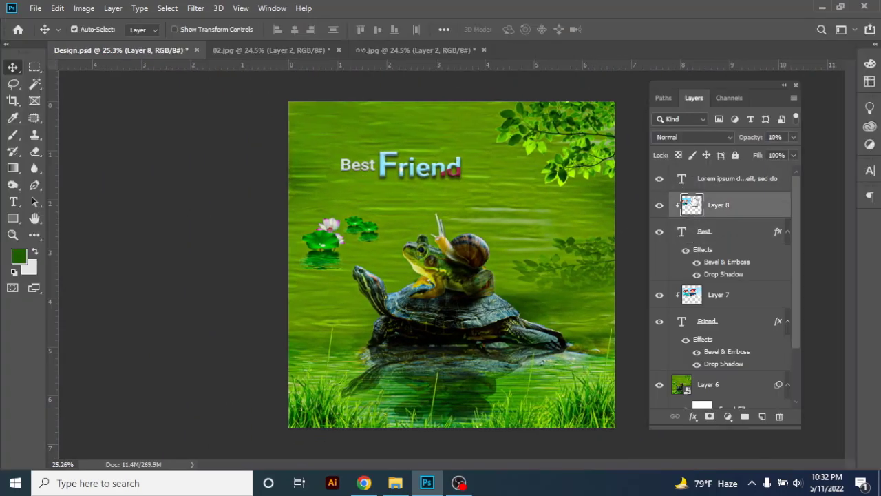
pyautogui.keyDown('shift'); pyautogui.click(719, 321); pyautogui.keyUp('shift')
pyautogui.hotkey('ctrl', 't')
pyautogui.moveTo(421, 128)
pyautogui.mouseDown()
pyautogui.moveTo(416, 141)
pyautogui.moveTo(422, 136)
pyautogui.mouseUp()
pyautogui.moveTo(440, 155); pyautogui.dragTo(457, 154)
pyautogui.moveTo(439, 124); pyautogui.dragTo(441, 112)
pyautogui.moveTo(453, 135); pyautogui.dragTo(446, 151)
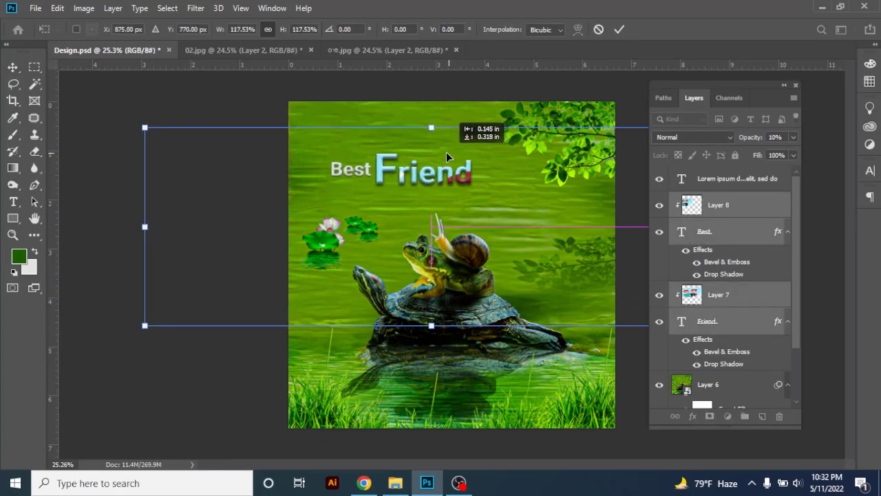
pyautogui.press('Return')
pyautogui.hotkey('ctrl', 'g')
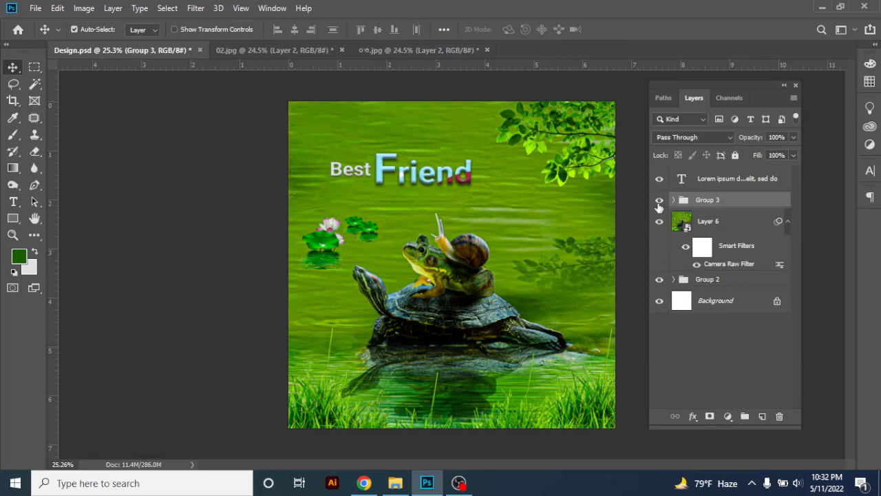
pyautogui.click(659, 203)
pyautogui.click(658, 202)
# Scale the title group down to 82.02%, place it in the open water above the frog and snail, and save Design.psd
pyautogui.moveTo(462, 190)
pyautogui.mouseDown()
pyautogui.moveTo(439, 187)
pyautogui.moveTo(449, 191)
pyautogui.mouseUp()
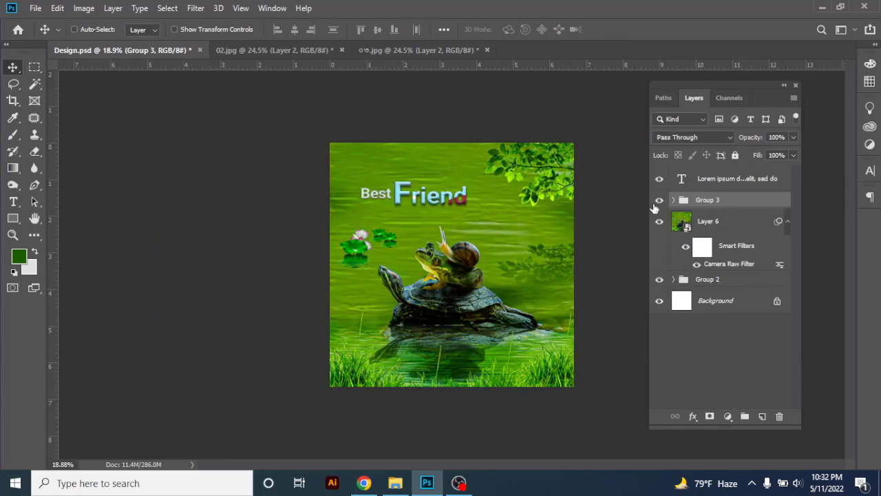
pyautogui.hotkey('ctrl', 't')
pyautogui.moveTo(518, 311); pyautogui.dragTo(518, 263)
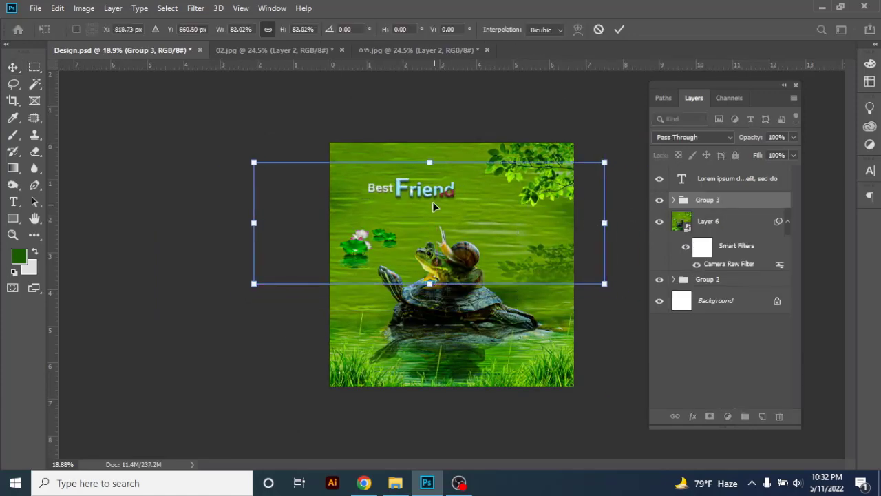
pyautogui.moveTo(432, 202); pyautogui.dragTo(432, 208)
pyautogui.press('Return')
pyautogui.click(464, 126)
pyautogui.hotkey('ctrl', 's')
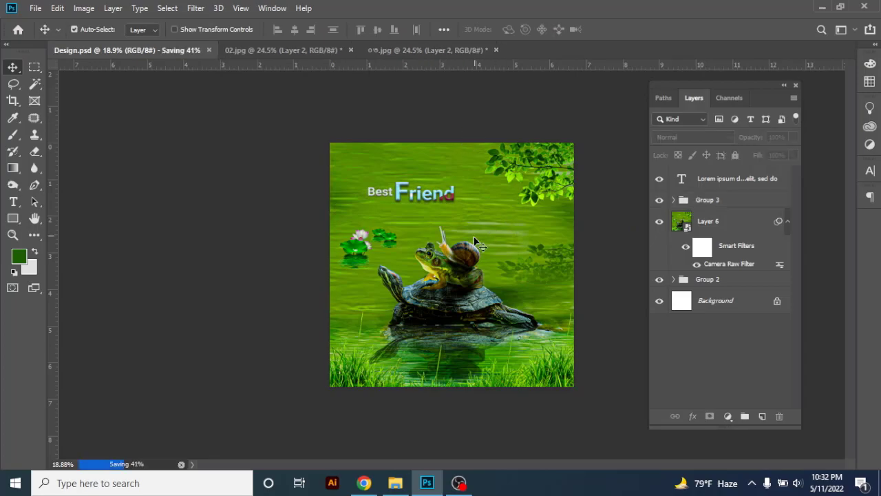